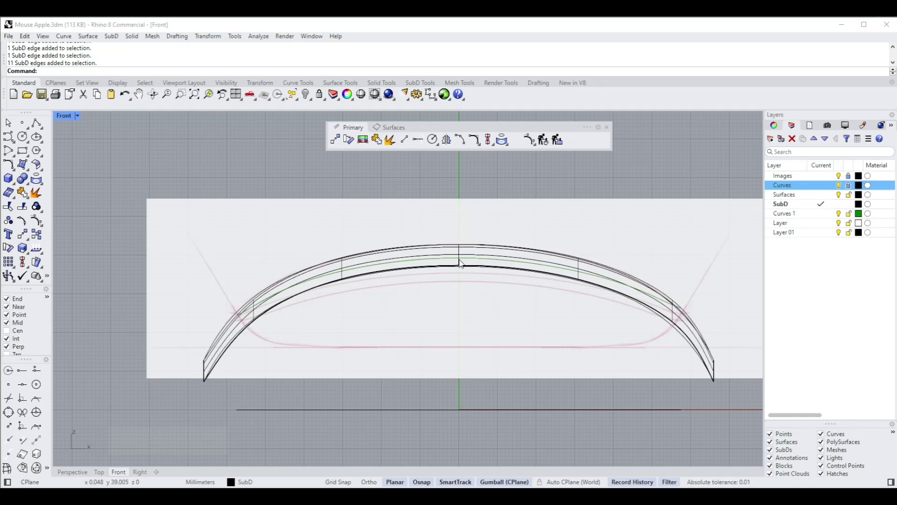
Examine how the green outline curve sits on the arched SubD in the front view and in perspective.
{"action": "scroll", "coordinate": [455, 262], "scroll_direction": "up", "scroll_amount": 1}
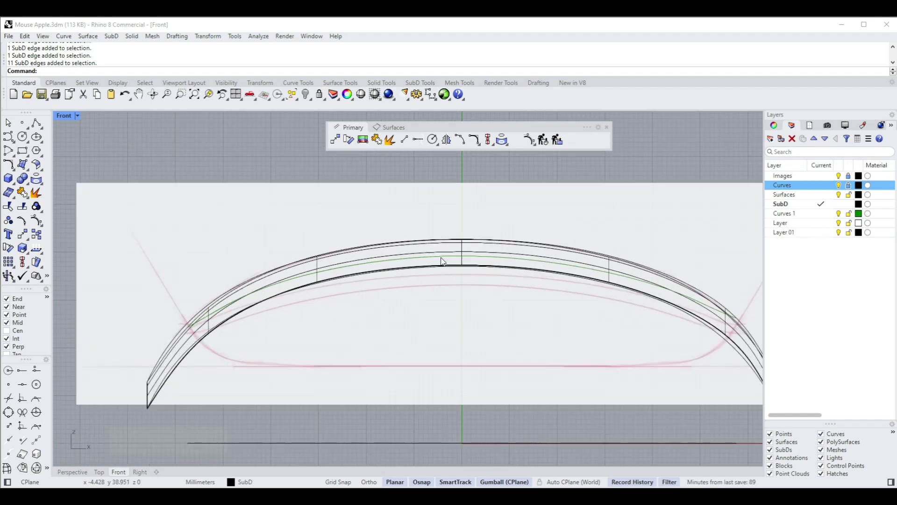
{"action": "left_click", "coordinate": [443, 259]}
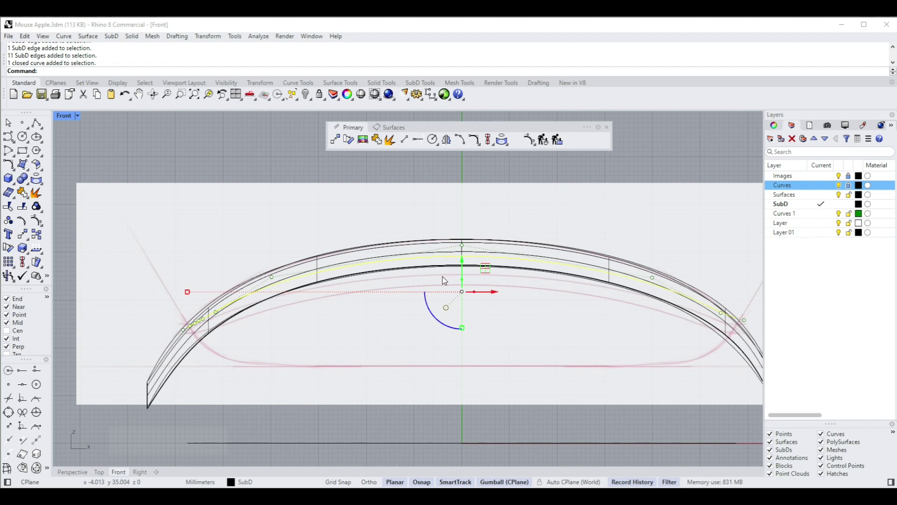
{"action": "scroll", "coordinate": [444, 280], "scroll_direction": "up", "scroll_amount": 1}
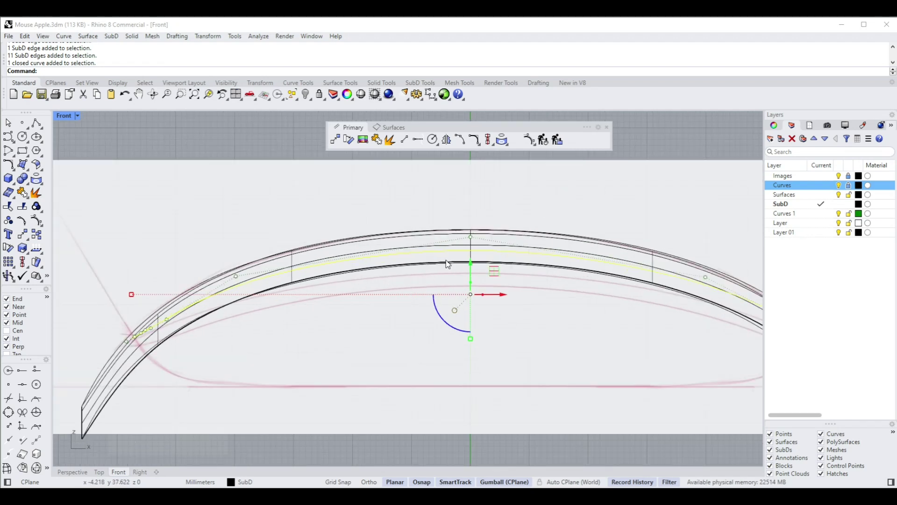
{"action": "scroll", "coordinate": [453, 255], "scroll_direction": "down", "scroll_amount": 2}
{"action": "left_click", "coordinate": [466, 205]}
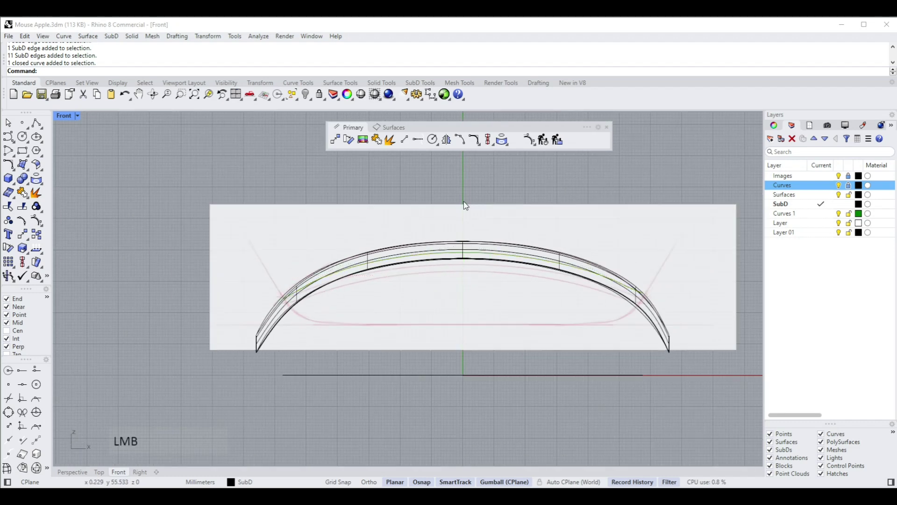
{"action": "right_click", "coordinate": [420, 236]}
{"action": "right_click_drag", "start_coordinate": [420, 316], "coordinate": [593, 324]}
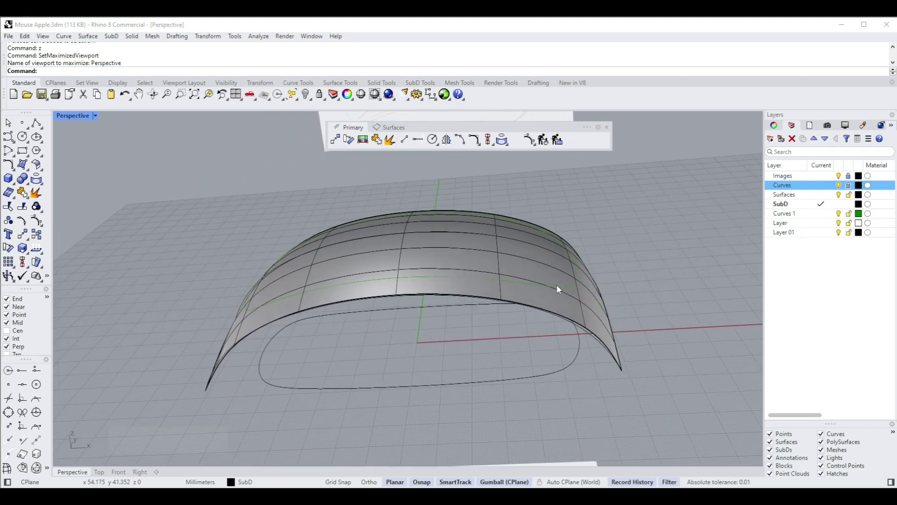
{"action": "right_click_drag", "start_coordinate": [515, 210], "coordinate": [567, 197]}
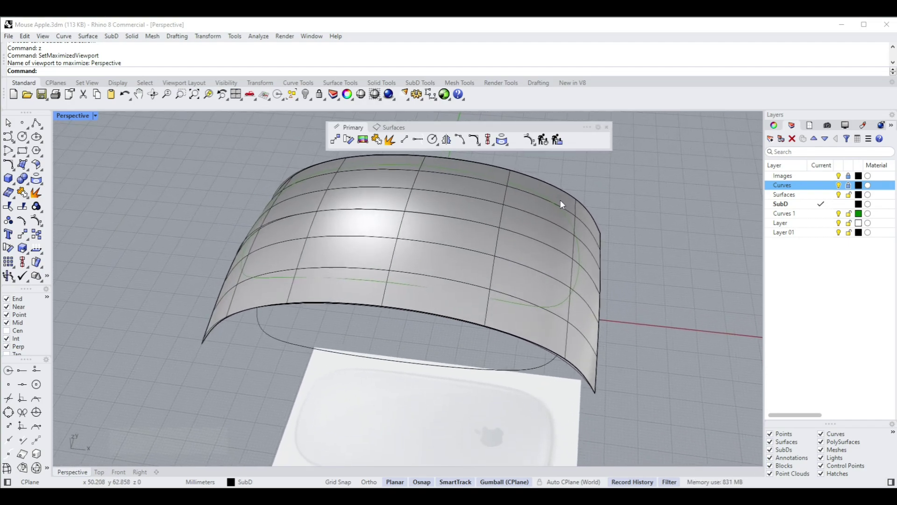
{"action": "right_click_drag", "start_coordinate": [450, 208], "coordinate": [422, 179]}
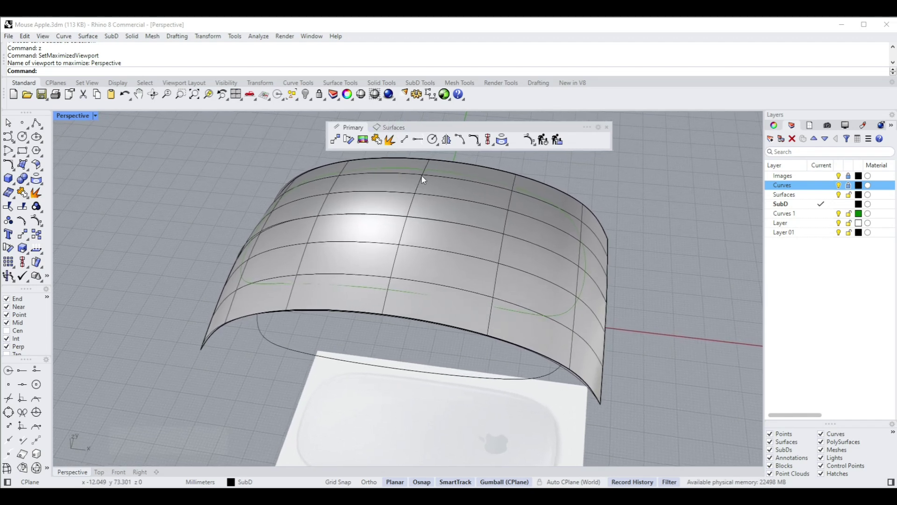
{"action": "left_click", "coordinate": [397, 129]}
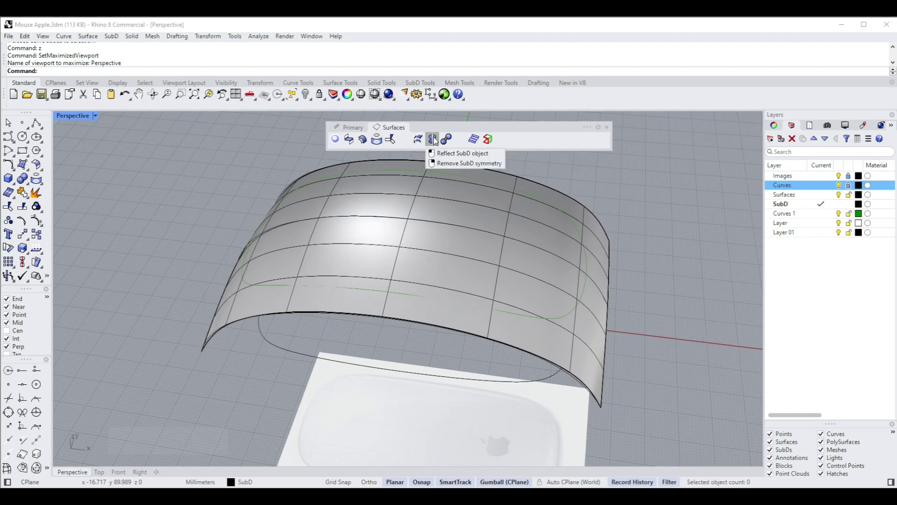
{"action": "left_click", "coordinate": [434, 139]}
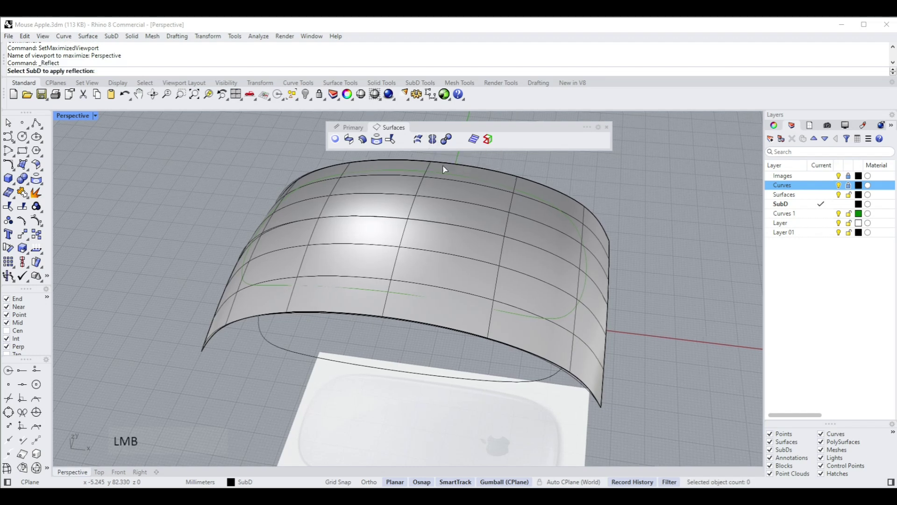
{"action": "left_click", "coordinate": [436, 215]}
{"action": "right_click_drag", "start_coordinate": [435, 212], "coordinate": [645, 292]}
{"action": "left_click", "coordinate": [230, 284]}
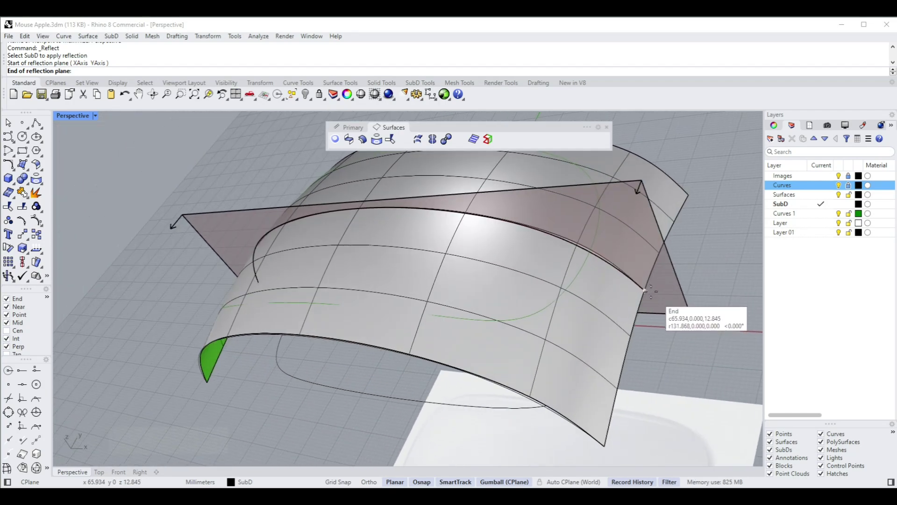
{"action": "key", "text": "Escape"}
Reflect the SubD about a plane through the X axis, keeping the current primary side.
{"action": "right_click_drag", "start_coordinate": [647, 286], "coordinate": [462, 161]}
{"action": "left_click", "coordinate": [432, 139]}
{"action": "left_click", "coordinate": [399, 196]}
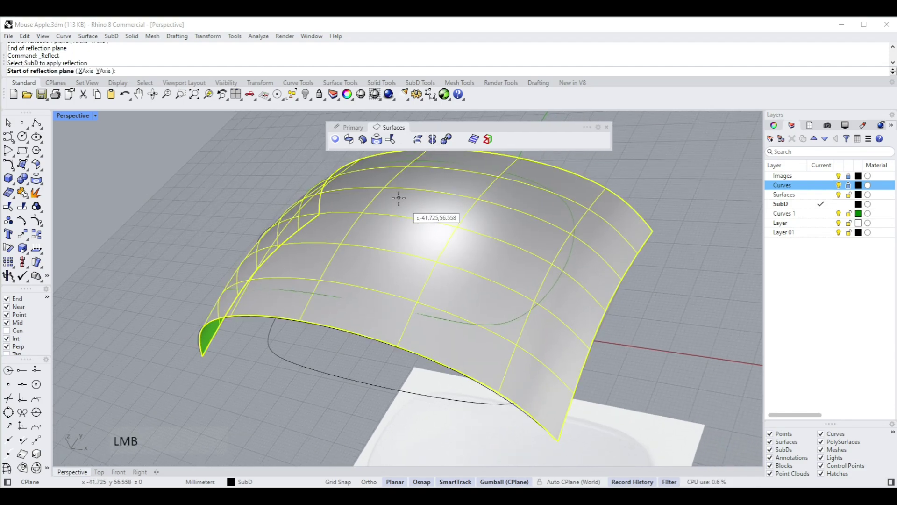
{"action": "left_click", "coordinate": [84, 71]}
{"action": "right_click_drag", "start_coordinate": [747, 327], "coordinate": [518, 261]}
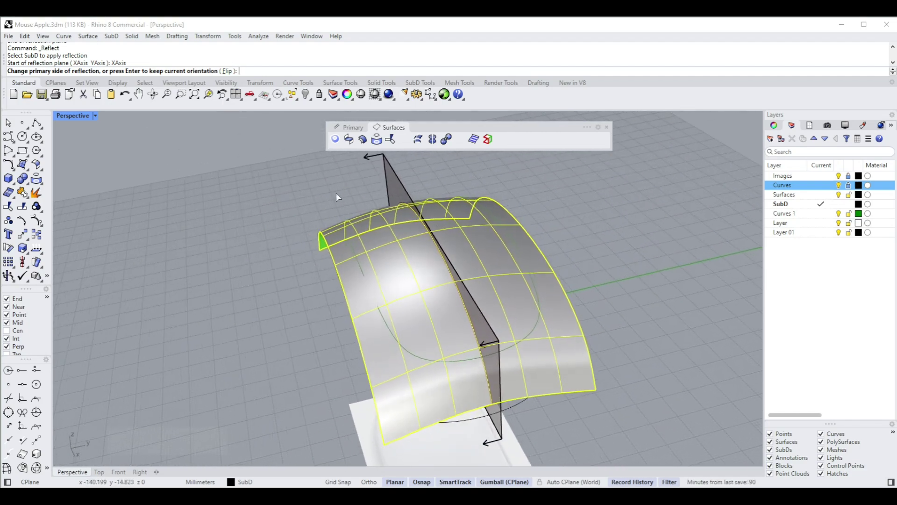
{"action": "right_click_drag", "start_coordinate": [343, 189], "coordinate": [322, 188]}
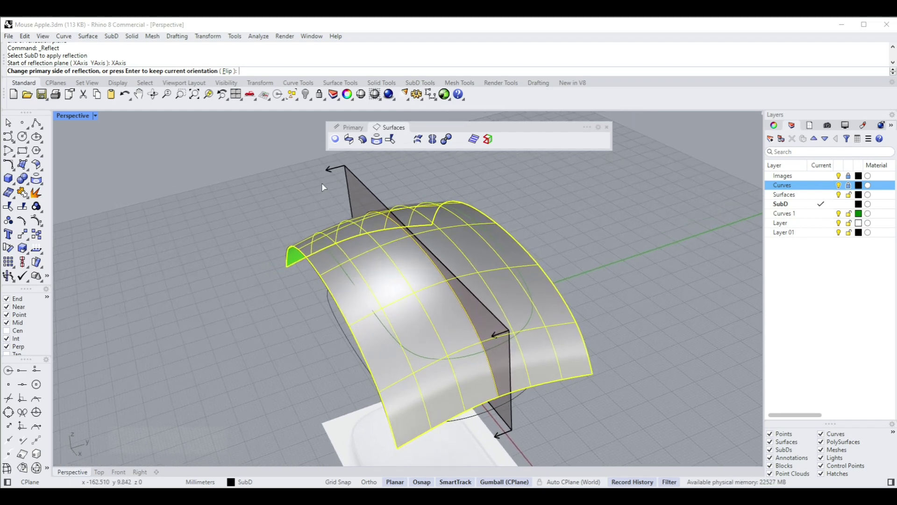
{"action": "right_click", "coordinate": [312, 193]}
{"action": "right_click_drag", "start_coordinate": [313, 196], "coordinate": [508, 276]}
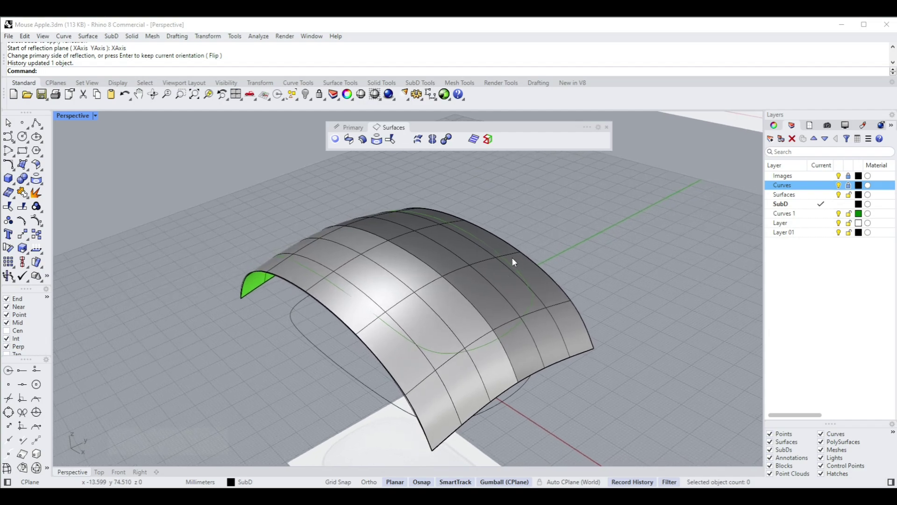
{"action": "right_click_drag", "start_coordinate": [512, 237], "coordinate": [541, 396]}
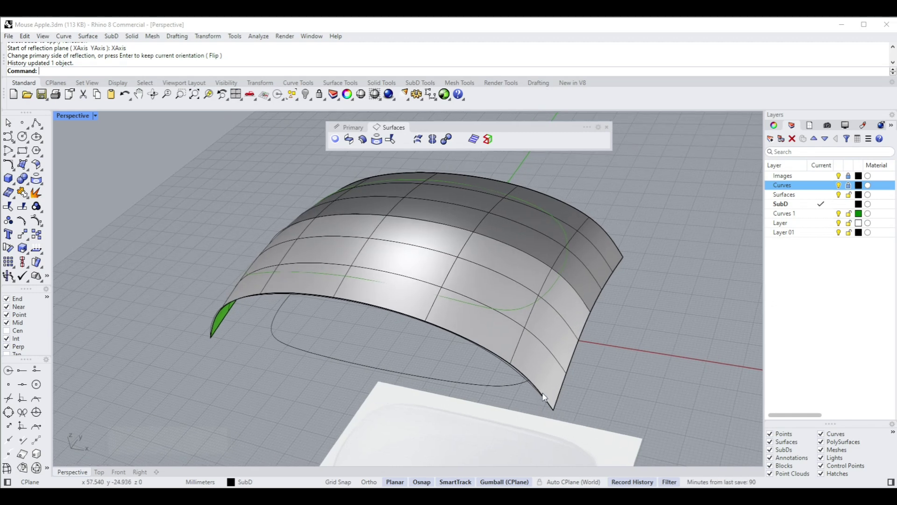
Select the whole front boundary edge chain of the SubD and move it vertically down in the front view to lower the surface's sides.
{"action": "key", "text": "ctrl+shift"}
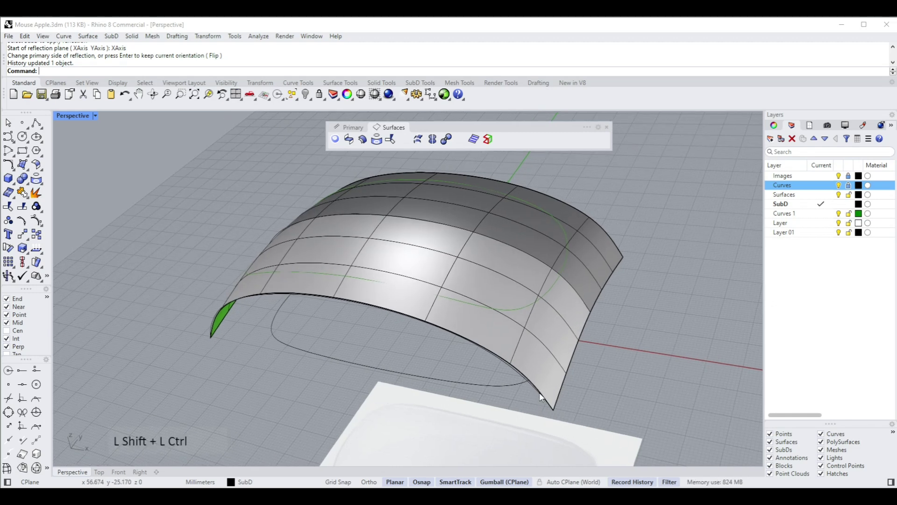
{"action": "left_click", "coordinate": [542, 395], "text": "ctrl+shift"}
{"action": "scroll", "coordinate": [542, 395], "scroll_direction": "down", "scroll_amount": 4}
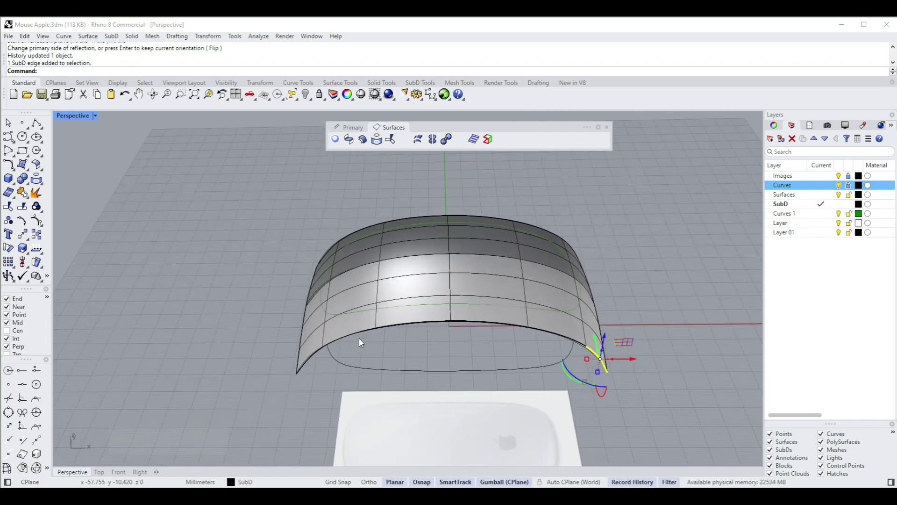
{"action": "right_click_drag", "start_coordinate": [359, 338], "coordinate": [374, 355]}
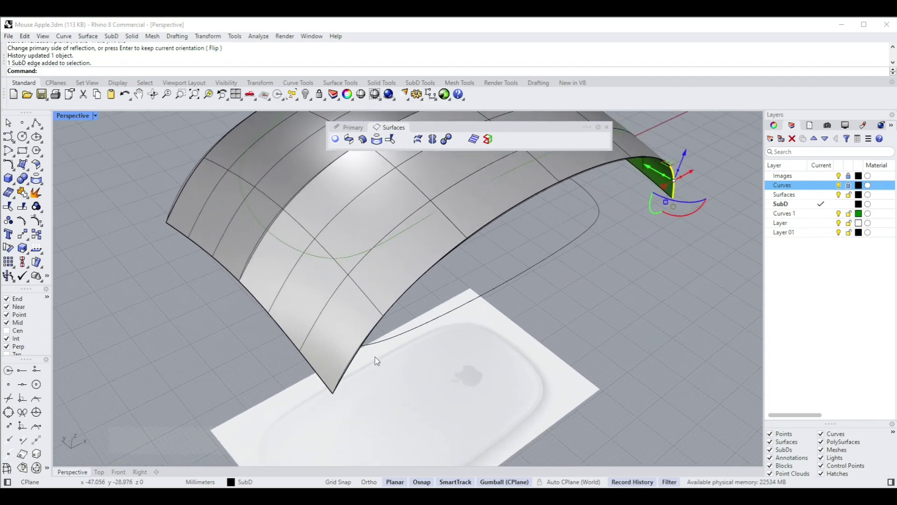
{"action": "left_click", "coordinate": [357, 357], "text": "ctrl+shift"}
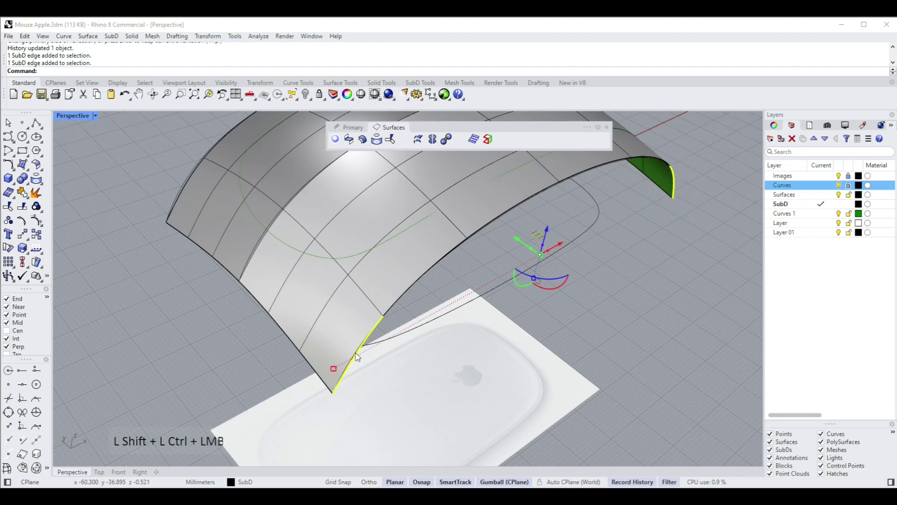
{"action": "double_click", "coordinate": [411, 285], "text": "ctrl+shift"}
{"action": "scroll", "coordinate": [518, 290], "scroll_direction": "down", "scroll_amount": 3}
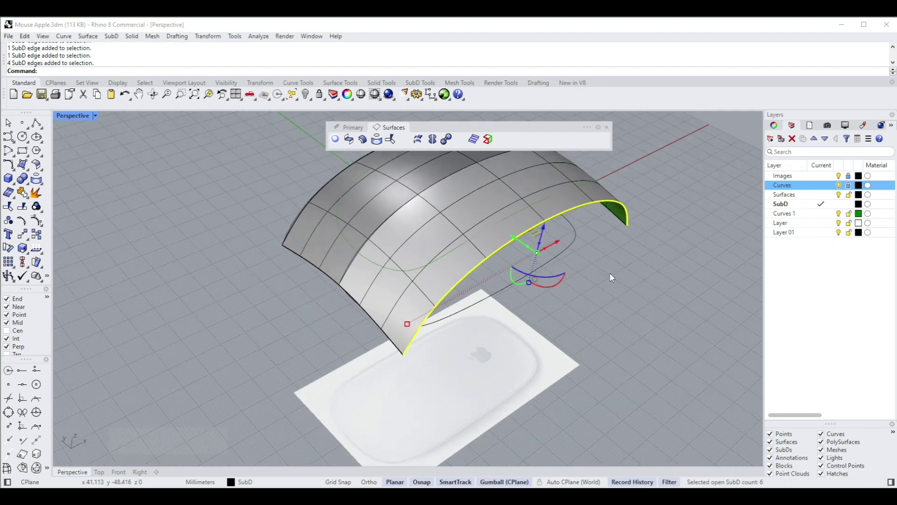
{"action": "type", "text": "f"}
{"action": "right_click", "coordinate": [578, 267]}
{"action": "scroll", "coordinate": [436, 290], "scroll_direction": "up", "scroll_amount": 4}
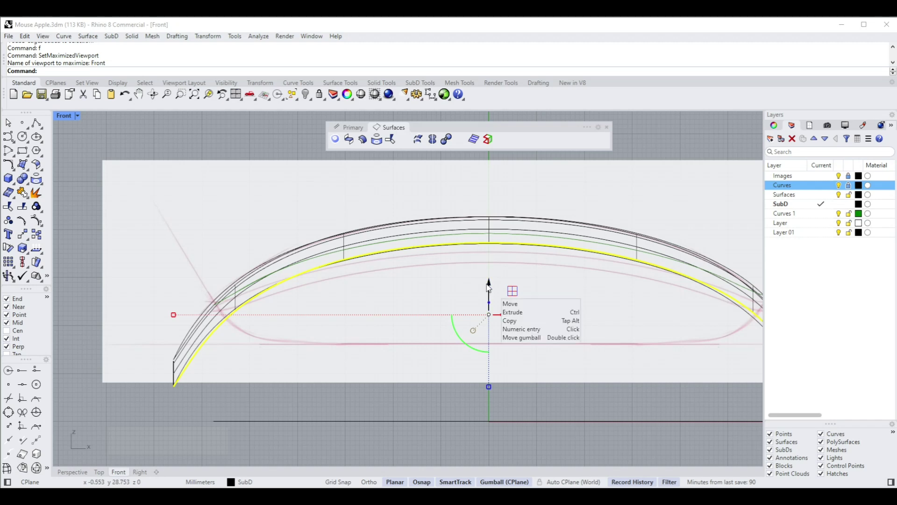
{"action": "left_click_drag", "start_coordinate": [490, 286], "coordinate": [503, 337]}
{"action": "scroll", "coordinate": [413, 258], "scroll_direction": "up", "scroll_amount": 1}
{"action": "right_click_drag", "start_coordinate": [413, 258], "coordinate": [418, 259]}
{"action": "left_click_drag", "start_coordinate": [520, 337], "coordinate": [518, 339]}
{"action": "scroll", "coordinate": [486, 362], "scroll_direction": "down", "scroll_amount": 1}
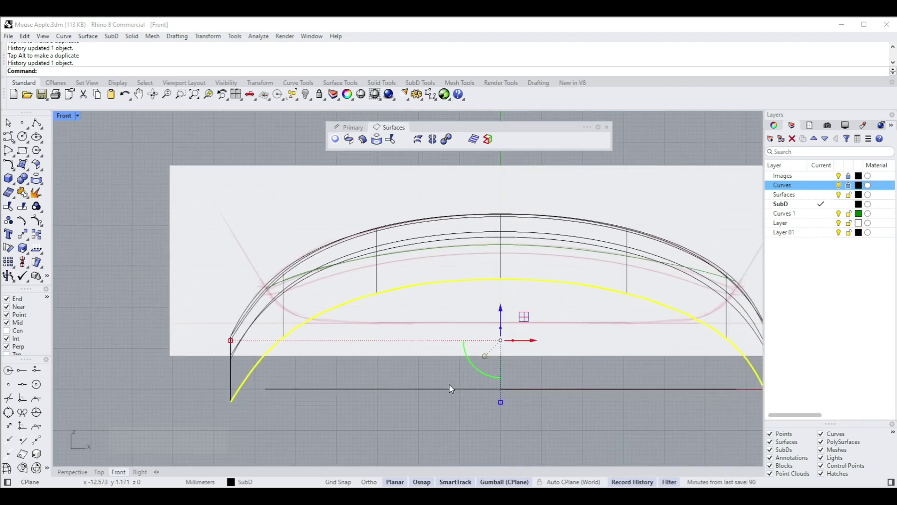
{"action": "left_click", "coordinate": [417, 416]}
Select the lengthwise edge loop next to the front boundary and move it slightly down and outward to refine the side curvature.
{"action": "key", "text": "Return"}
{"action": "right_click_drag", "start_coordinate": [421, 400], "coordinate": [478, 367]}
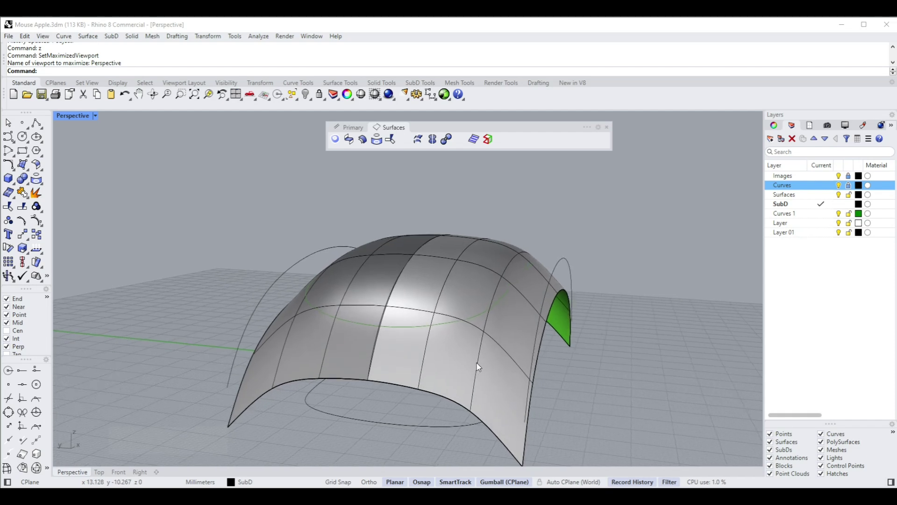
{"action": "left_click", "coordinate": [478, 358], "text": "ctrl+shift"}
{"action": "left_click", "coordinate": [496, 299], "text": "ctrl+shift"}
{"action": "double_click", "coordinate": [496, 299], "text": "ctrl+shift"}
{"action": "right_click_drag", "start_coordinate": [496, 299], "coordinate": [520, 269]}
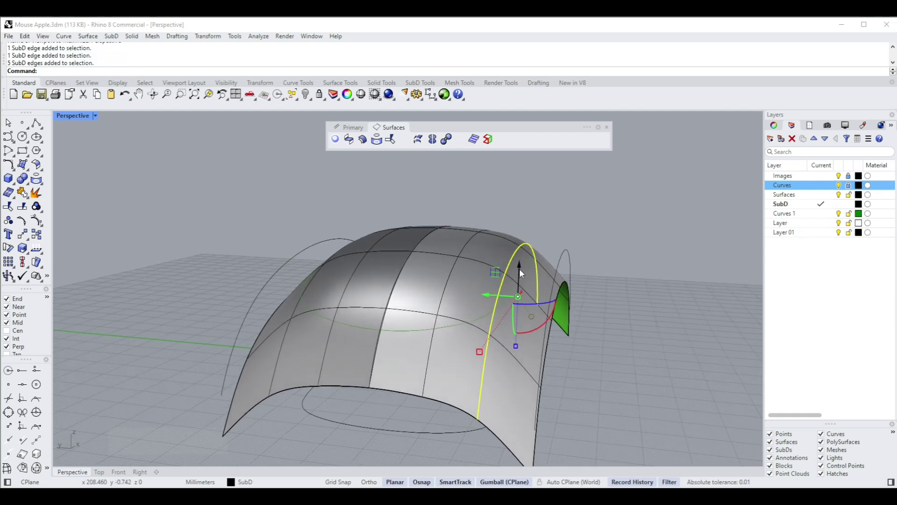
{"action": "left_click_drag", "start_coordinate": [520, 266], "coordinate": [522, 275]}
{"action": "right_click_drag", "start_coordinate": [529, 265], "coordinate": [504, 289]}
{"action": "left_click_drag", "start_coordinate": [450, 317], "coordinate": [458, 314]}
{"action": "right_click_drag", "start_coordinate": [481, 292], "coordinate": [490, 290]}
{"action": "left_click_drag", "start_coordinate": [494, 281], "coordinate": [496, 286]}
{"action": "right_click_drag", "start_coordinate": [507, 267], "coordinate": [246, 256]}
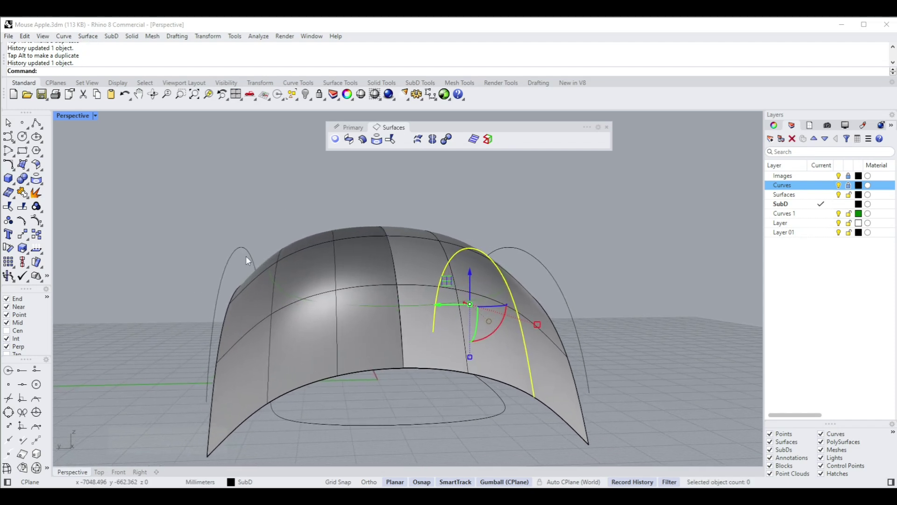
{"action": "right_click_drag", "start_coordinate": [505, 264], "coordinate": [269, 246]}
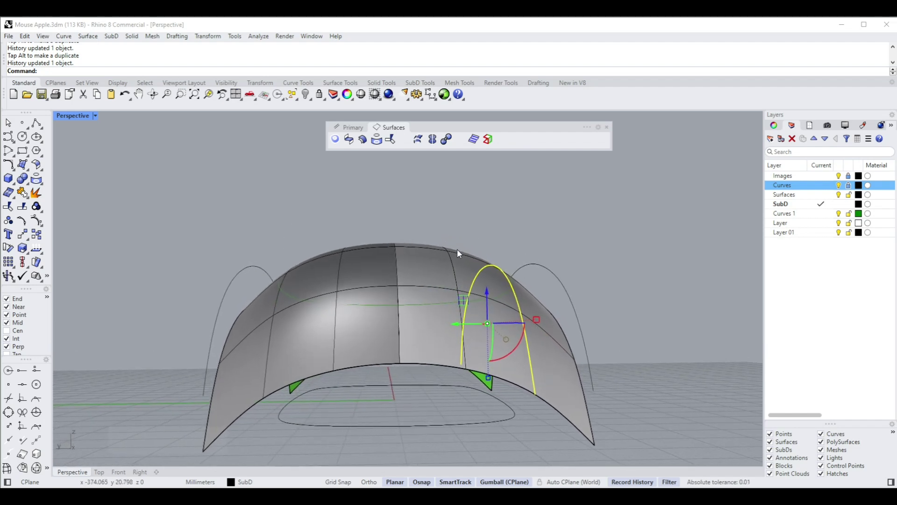
{"action": "right_click_drag", "start_coordinate": [457, 249], "coordinate": [296, 236]}
{"action": "right_click_drag", "start_coordinate": [407, 230], "coordinate": [579, 262]}
{"action": "left_click", "coordinate": [621, 226]}
In the front view, select the cross edges just left of centre, tilt them roughly perpendicular to the top curve and nudge them slightly down.
{"action": "type", "text": "f"}
{"action": "key", "text": "Return"}
{"action": "scroll", "coordinate": [385, 276], "scroll_direction": "up", "scroll_amount": 4}
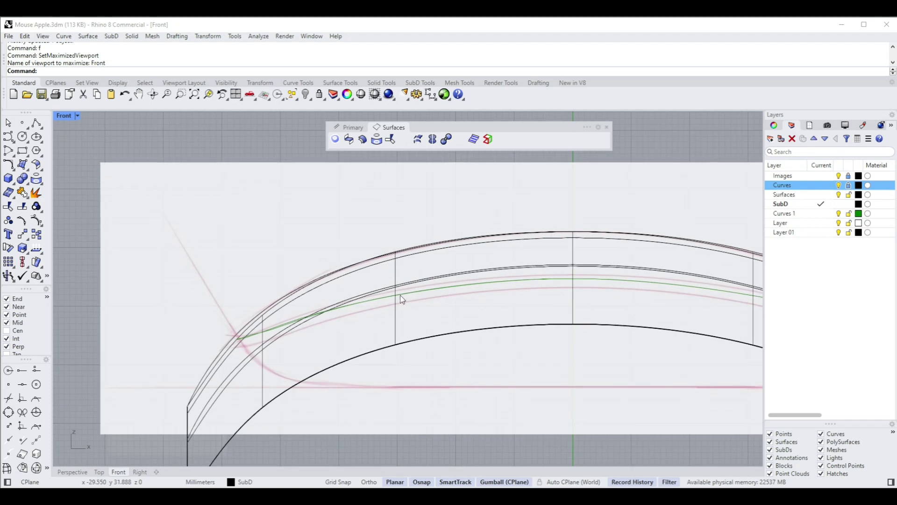
{"action": "scroll", "coordinate": [411, 294], "scroll_direction": "up", "scroll_amount": 2}
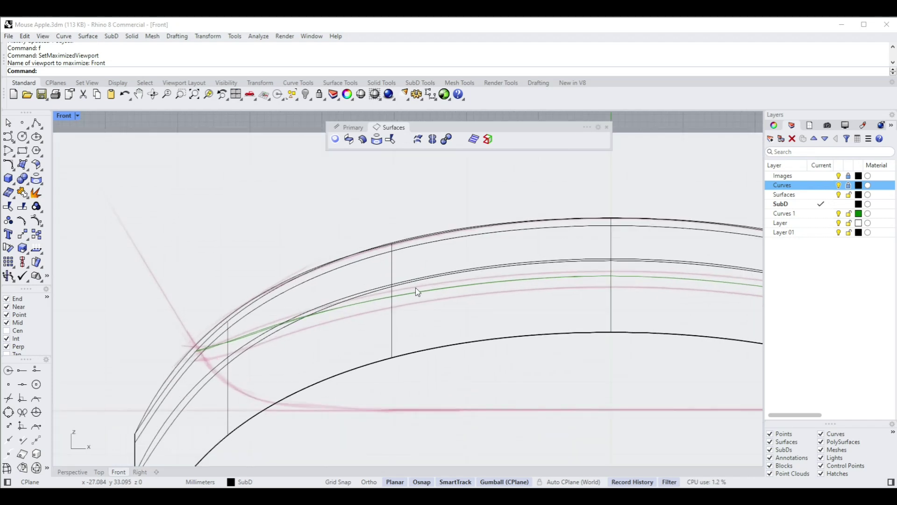
{"action": "scroll", "coordinate": [415, 287], "scroll_direction": "down", "scroll_amount": 3}
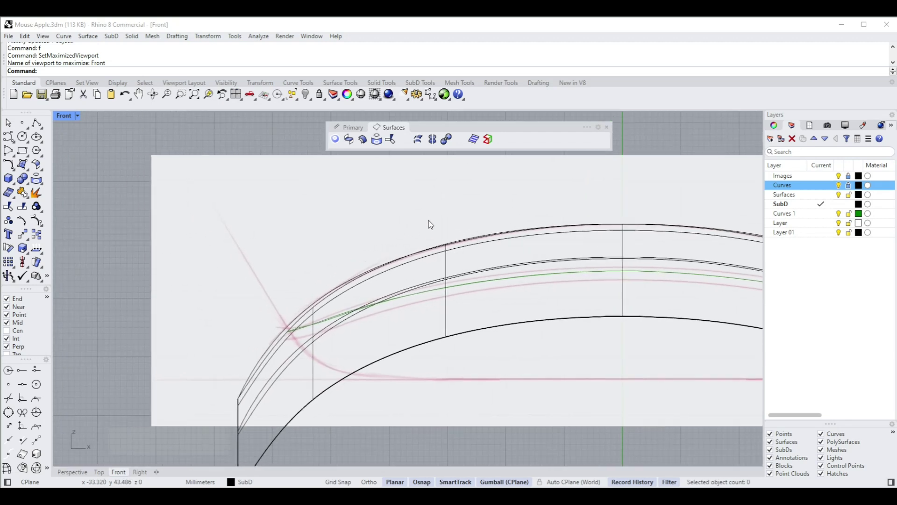
{"action": "scroll", "coordinate": [430, 224], "scroll_direction": "down", "scroll_amount": 1}
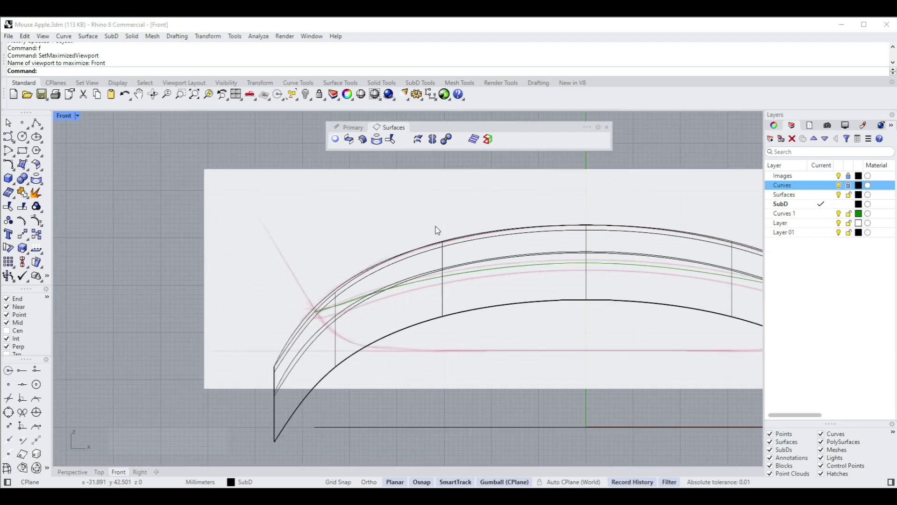
{"action": "left_click_drag", "start_coordinate": [437, 227], "coordinate": [460, 347], "text": "ctrl+shift"}
{"action": "scroll", "coordinate": [420, 278], "scroll_direction": "up", "scroll_amount": 3}
{"action": "left_click_drag", "start_coordinate": [410, 279], "coordinate": [447, 287]}
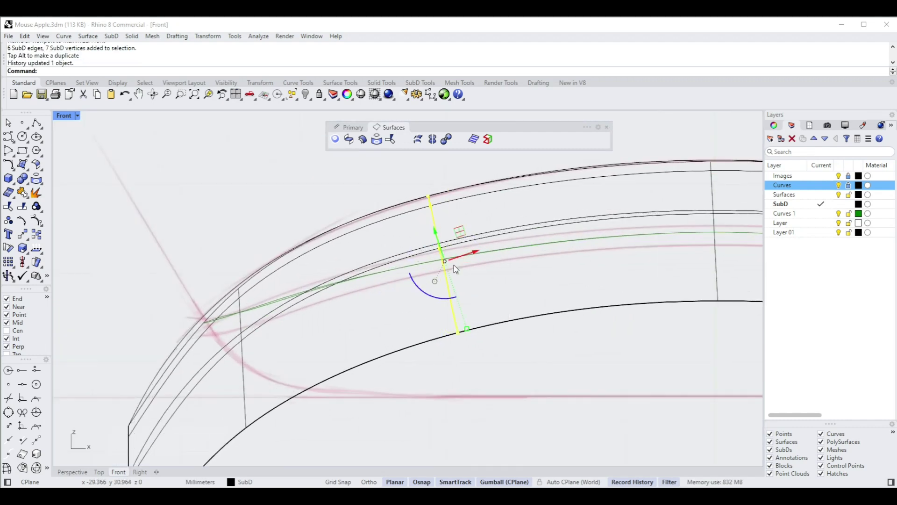
{"action": "left_click_drag", "start_coordinate": [441, 242], "coordinate": [440, 241]}
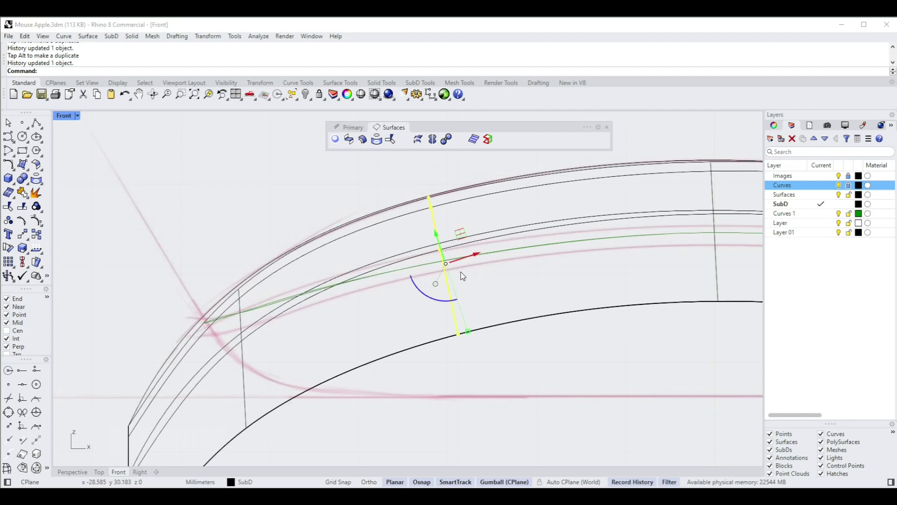
{"action": "left_click", "coordinate": [487, 344]}
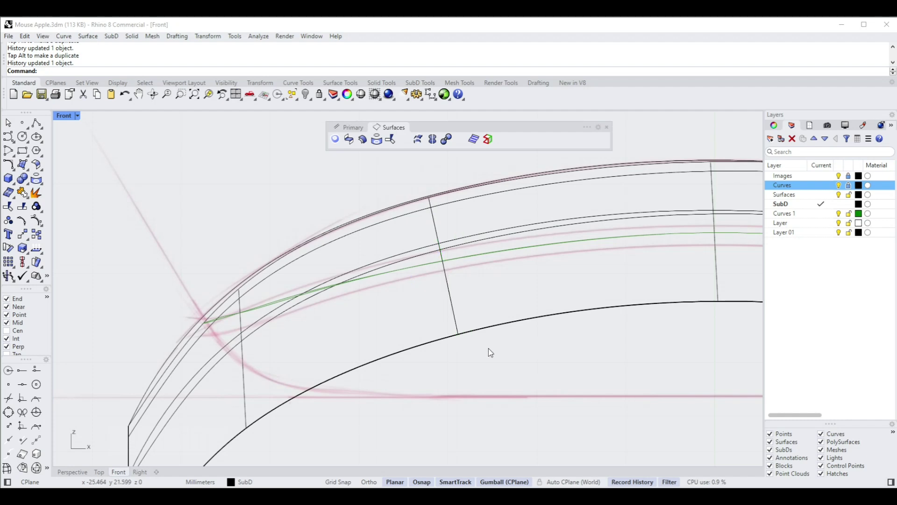
Remove the reflection symmetry from the SubD surface.
{"action": "type", "text": "z"}
{"action": "right_click", "coordinate": [488, 349]}
{"action": "scroll", "coordinate": [492, 345], "scroll_direction": "down", "scroll_amount": 2}
{"action": "right_click_drag", "start_coordinate": [492, 345], "coordinate": [504, 318]}
{"action": "right_click_drag", "start_coordinate": [458, 316], "coordinate": [461, 249]}
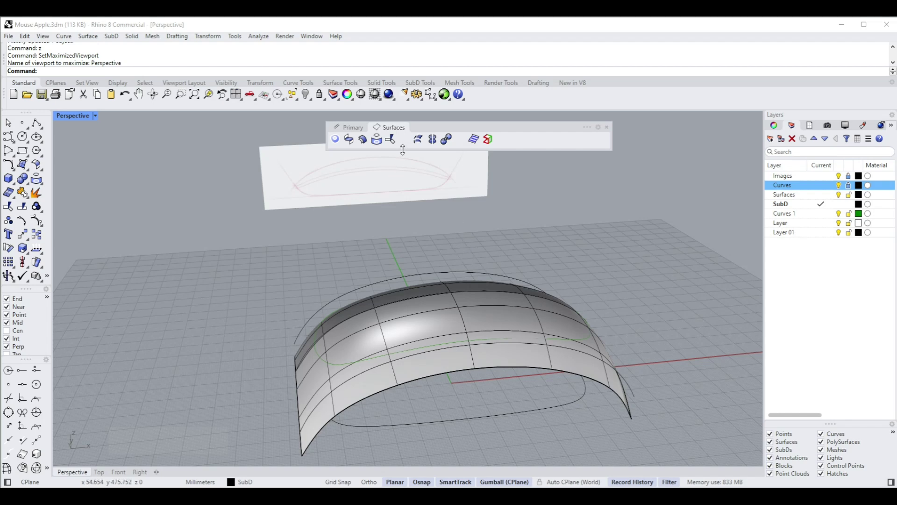
{"action": "right_click", "coordinate": [433, 140]}
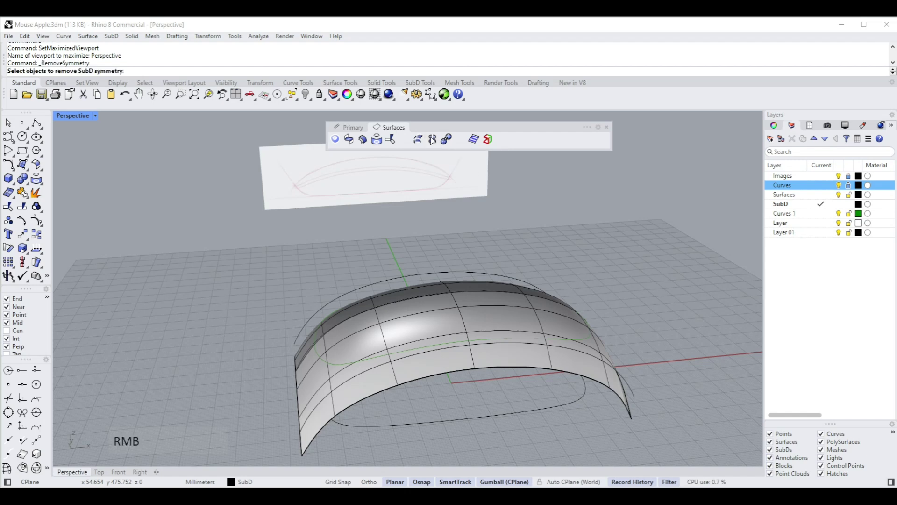
{"action": "left_click", "coordinate": [458, 305]}
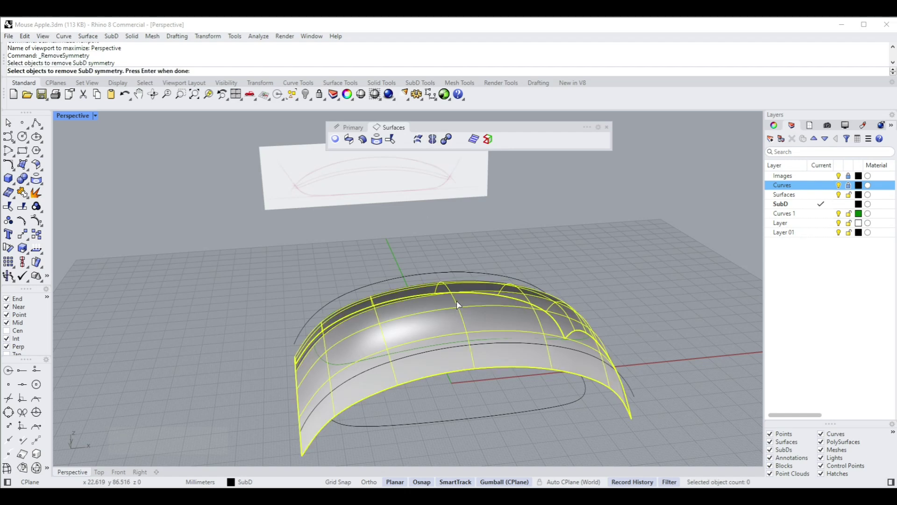
{"action": "right_click", "coordinate": [457, 305]}
{"action": "left_click", "coordinate": [537, 234]}
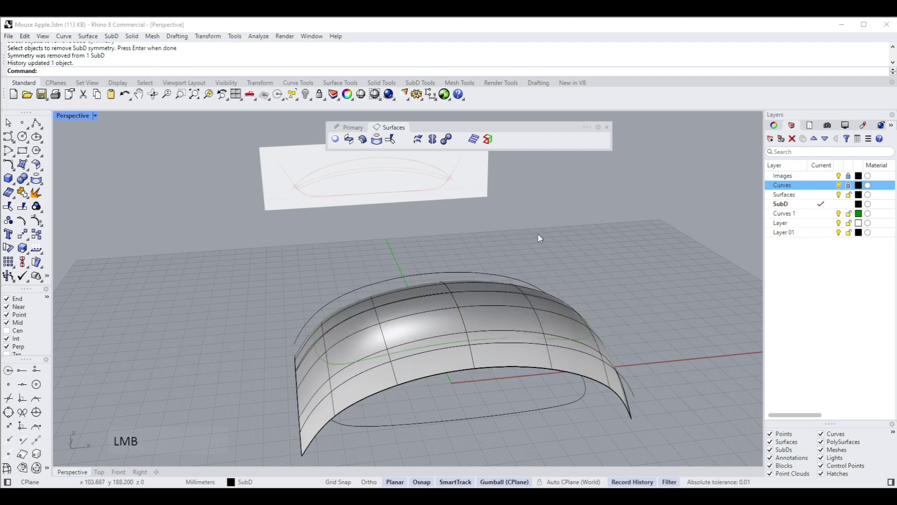
Reflect the SubD about a plane through the Y axis, flipping the primary side to the left half.
{"action": "right_click_drag", "start_coordinate": [461, 184], "coordinate": [444, 186]}
{"action": "left_click", "coordinate": [434, 138]}
{"action": "right_click_drag", "start_coordinate": [469, 339], "coordinate": [455, 339]}
{"action": "left_click", "coordinate": [454, 331]}
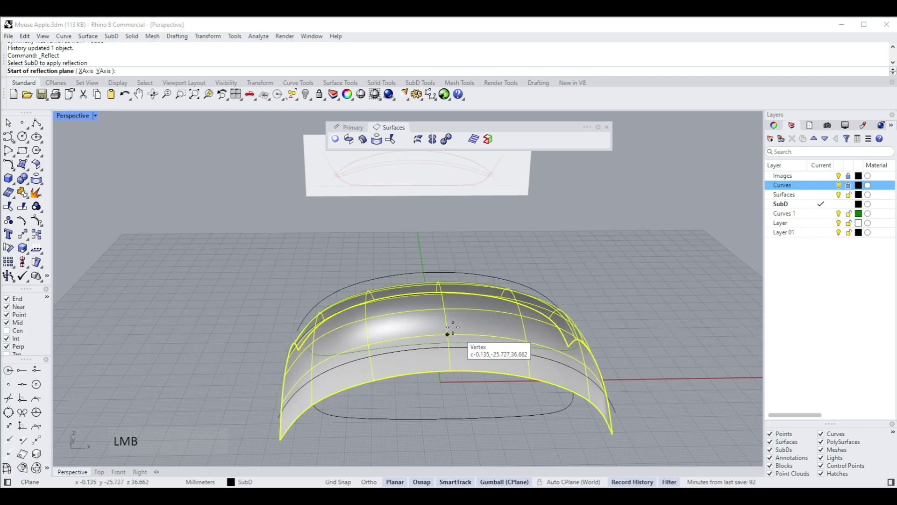
{"action": "left_click", "coordinate": [104, 71]}
{"action": "right_click_drag", "start_coordinate": [460, 327], "coordinate": [467, 209]}
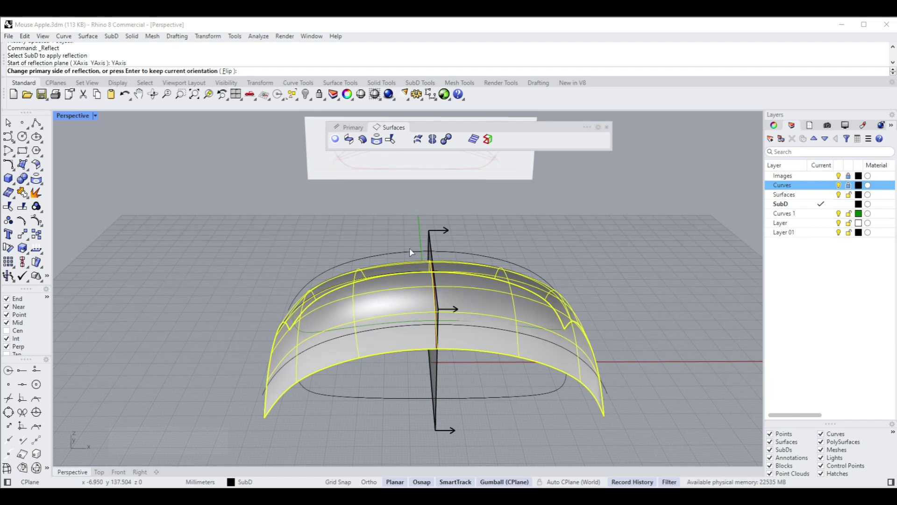
{"action": "right_click_drag", "start_coordinate": [410, 252], "coordinate": [440, 236]}
{"action": "right_click_drag", "start_coordinate": [280, 299], "coordinate": [286, 295]}
{"action": "left_click", "coordinate": [231, 71]}
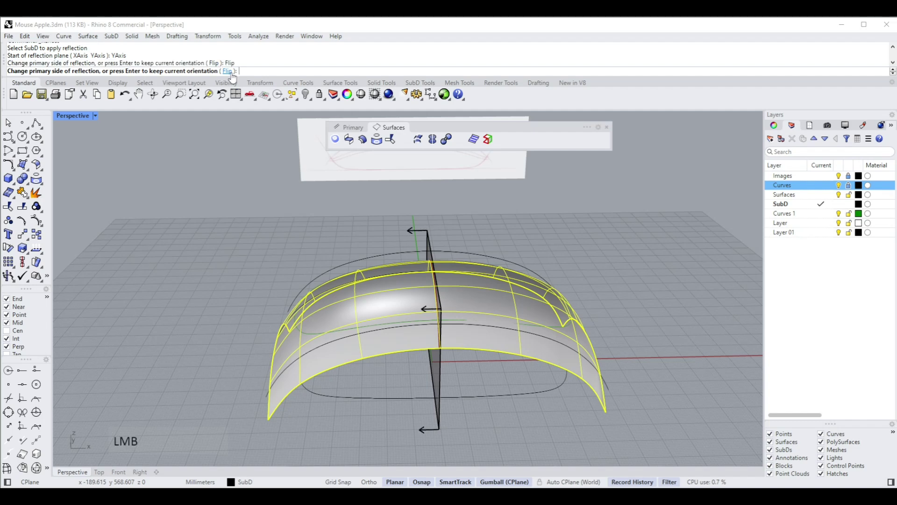
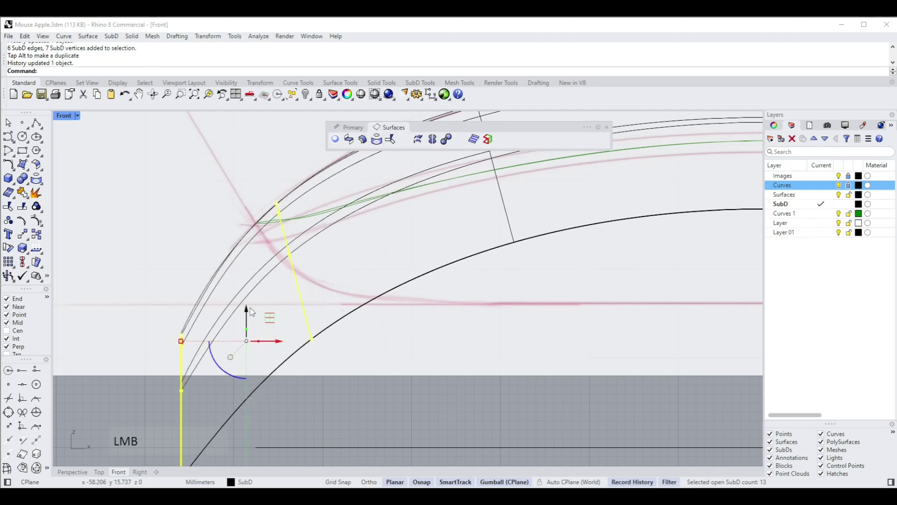
In the front view, select the left end edges, tilt them perpendicular to the top curve, shorten them and nudge them outward.
{"action": "scroll", "coordinate": [301, 256], "scroll_direction": "down", "scroll_amount": 1}
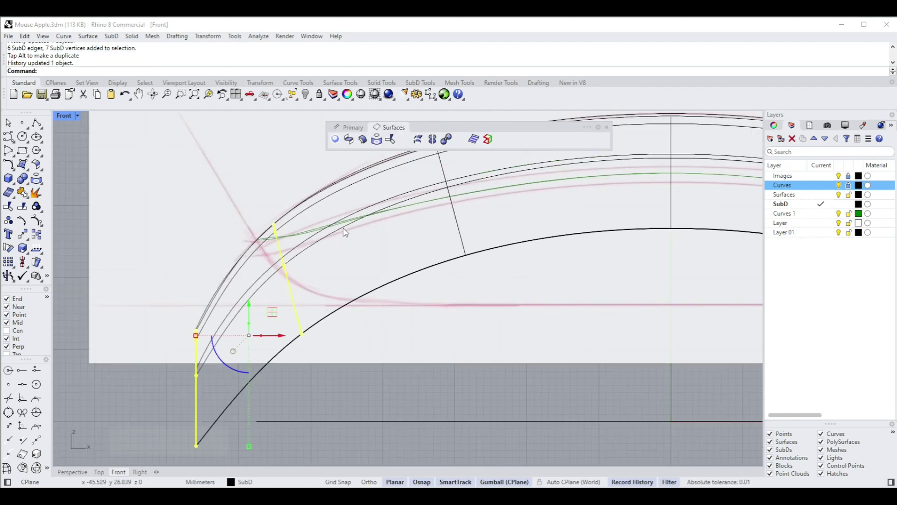
{"action": "scroll", "coordinate": [345, 232], "scroll_direction": "down", "scroll_amount": 2}
{"action": "left_click", "coordinate": [210, 271]}
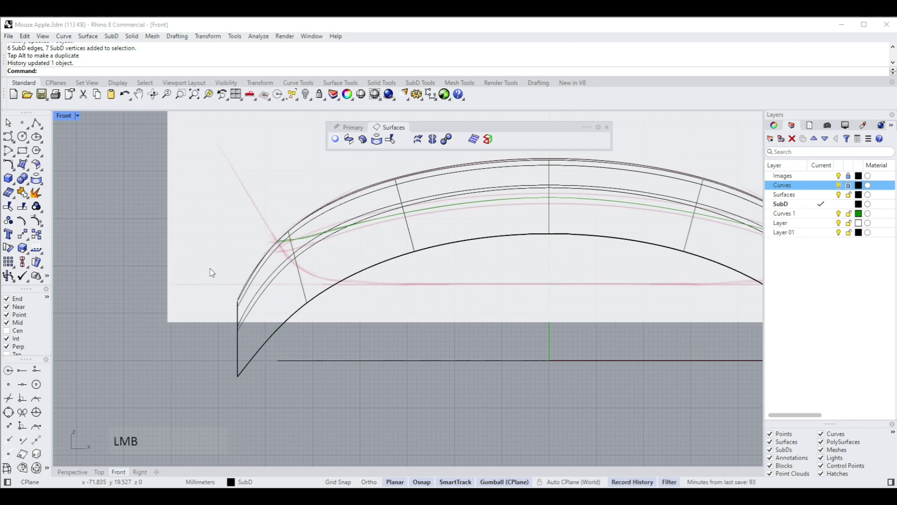
{"action": "left_click_drag", "start_coordinate": [204, 266], "coordinate": [248, 380], "text": "ctrl+shift"}
{"action": "scroll", "coordinate": [236, 354], "scroll_direction": "up", "scroll_amount": 2}
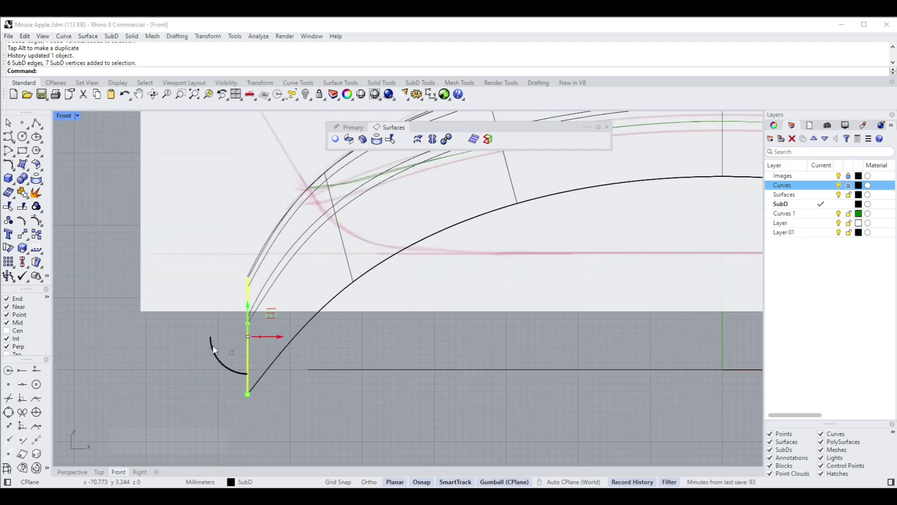
{"action": "left_click_drag", "start_coordinate": [212, 347], "coordinate": [237, 358]}
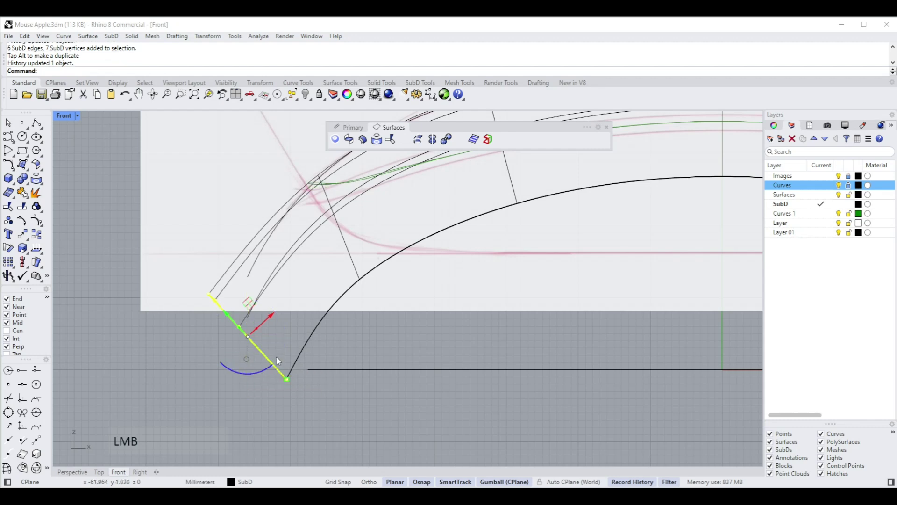
{"action": "mouse_move", "coordinate": [286, 378]}
{"action": "left_mouse_down"}
{"action": "mouse_move", "coordinate": [278, 370]}
{"action": "mouse_move", "coordinate": [287, 367]}
{"action": "left_mouse_up"}
{"action": "scroll", "coordinate": [357, 192], "scroll_direction": "down", "scroll_amount": 2}
{"action": "scroll", "coordinate": [329, 221], "scroll_direction": "up", "scroll_amount": 2}
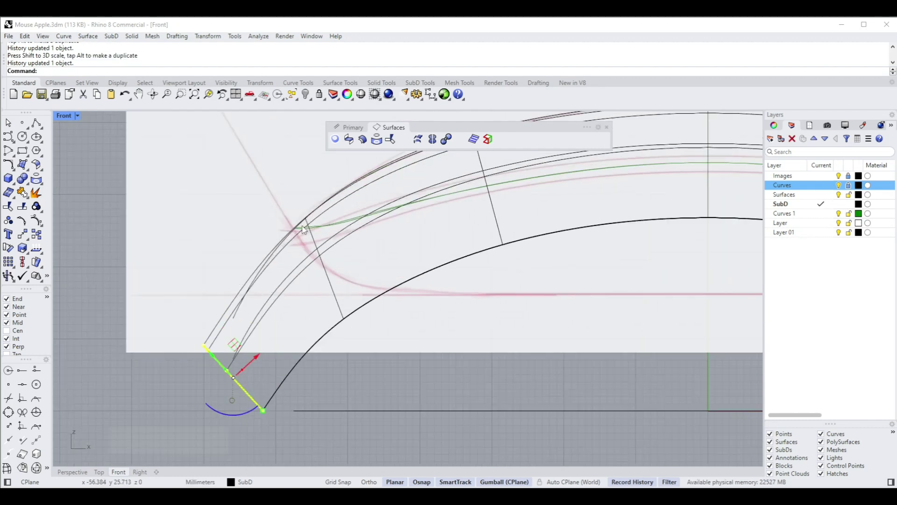
{"action": "left_click_drag", "start_coordinate": [257, 356], "coordinate": [239, 372]}
{"action": "scroll", "coordinate": [264, 354], "scroll_direction": "down", "scroll_amount": 2}
Select the cross edges nearest the left end and tilt them further, roughly perpendicular to the top curve.
{"action": "left_click", "coordinate": [280, 209]}
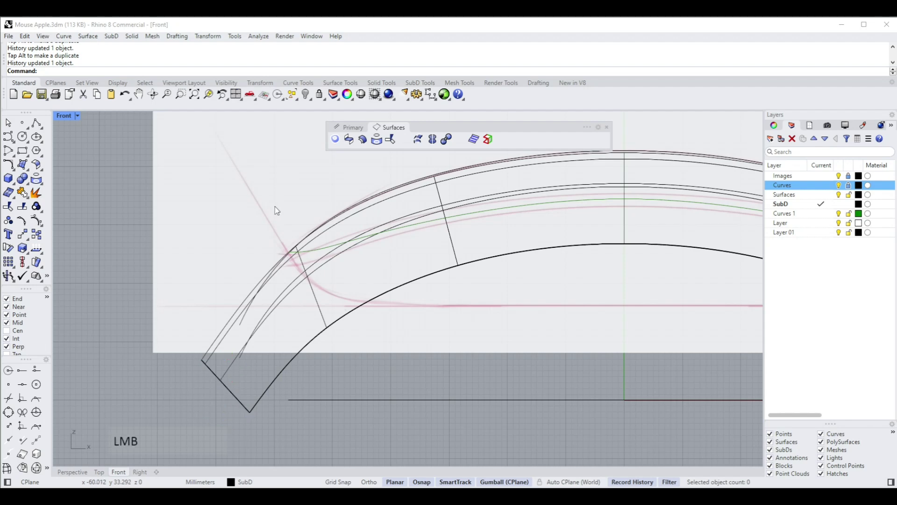
{"action": "left_click_drag", "start_coordinate": [274, 208], "coordinate": [346, 374], "text": "ctrl+shift"}
{"action": "scroll", "coordinate": [329, 326], "scroll_direction": "up", "scroll_amount": 1}
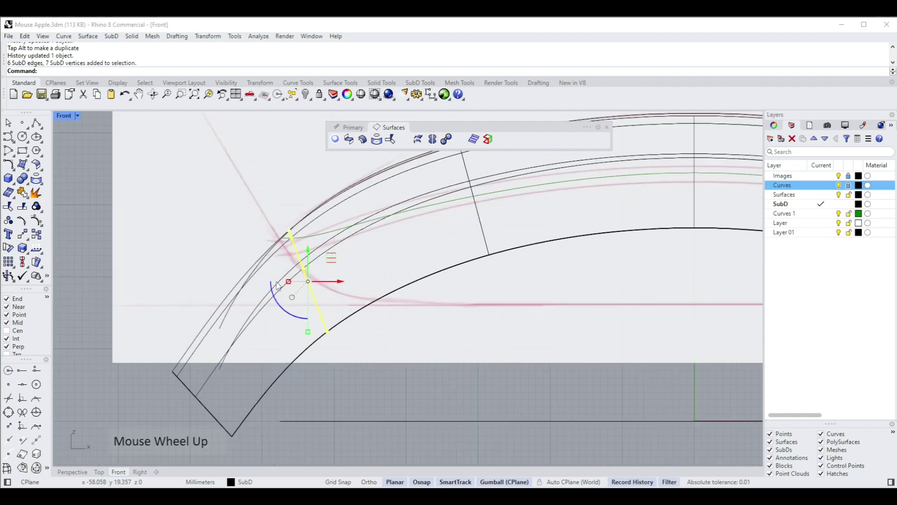
{"action": "left_click_drag", "start_coordinate": [280, 308], "coordinate": [288, 317]}
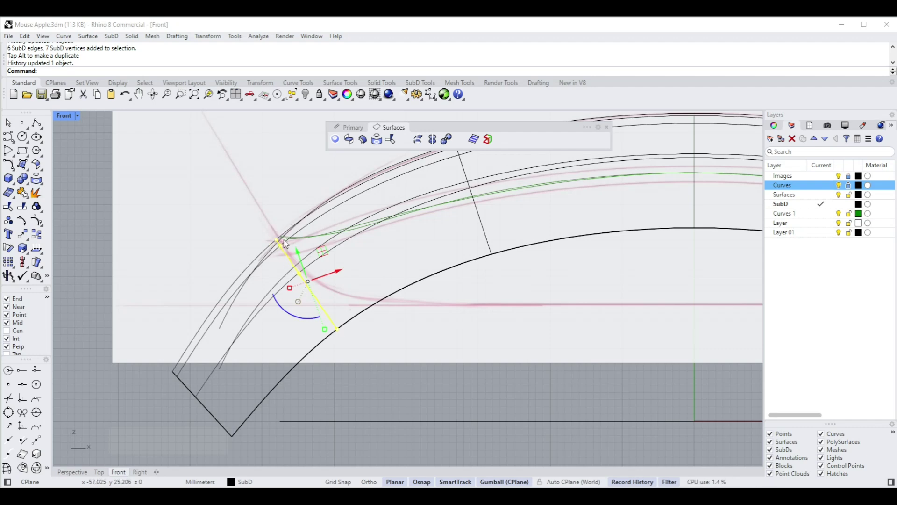
{"action": "scroll", "coordinate": [282, 237], "scroll_direction": "down", "scroll_amount": 3}
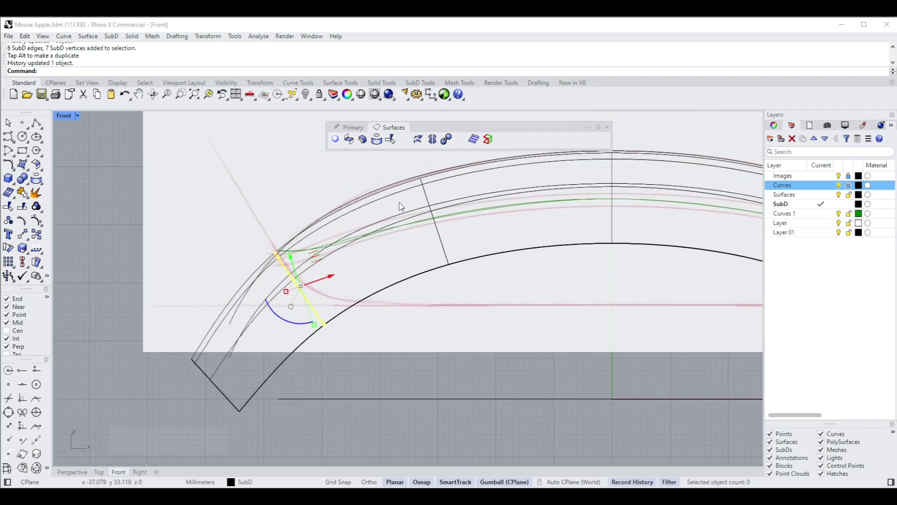
Select the cross edges between the left end and centre, relocate the gumball to their top vertex and align it with the edges.
{"action": "left_click", "coordinate": [378, 186]}
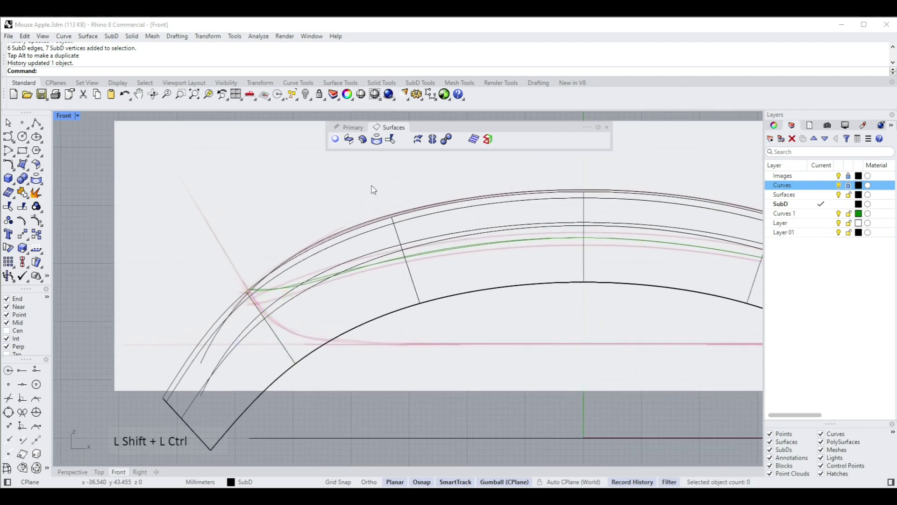
{"action": "left_click_drag", "start_coordinate": [379, 187], "coordinate": [419, 348], "text": "ctrl+shift"}
{"action": "scroll", "coordinate": [412, 273], "scroll_direction": "up", "scroll_amount": 2}
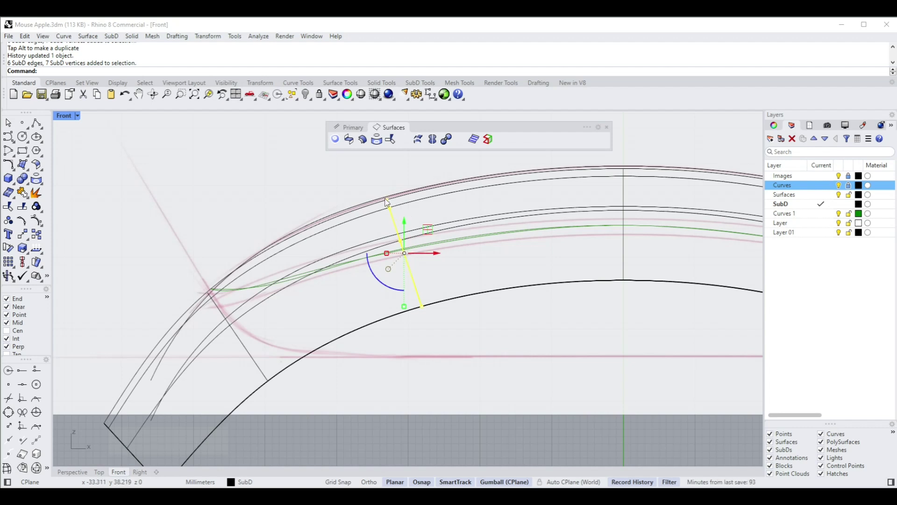
{"action": "double_click", "coordinate": [429, 234]}
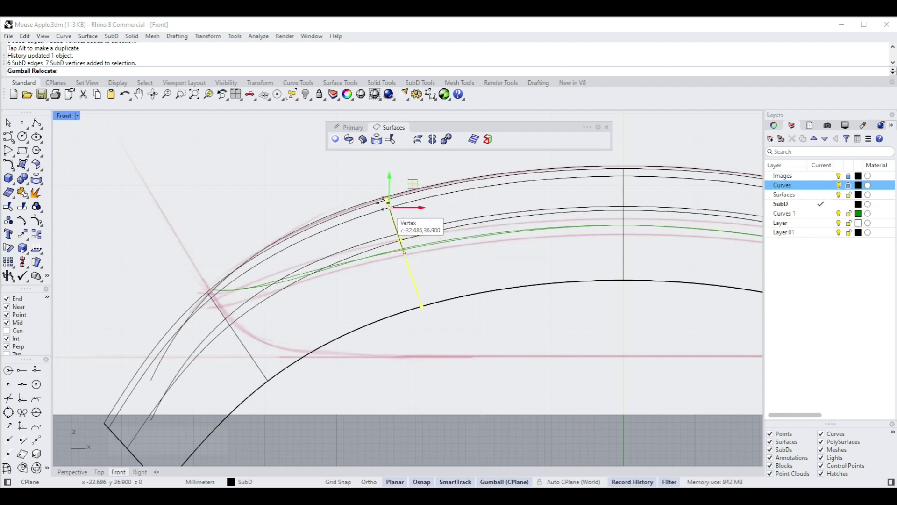
{"action": "left_click", "coordinate": [386, 200]}
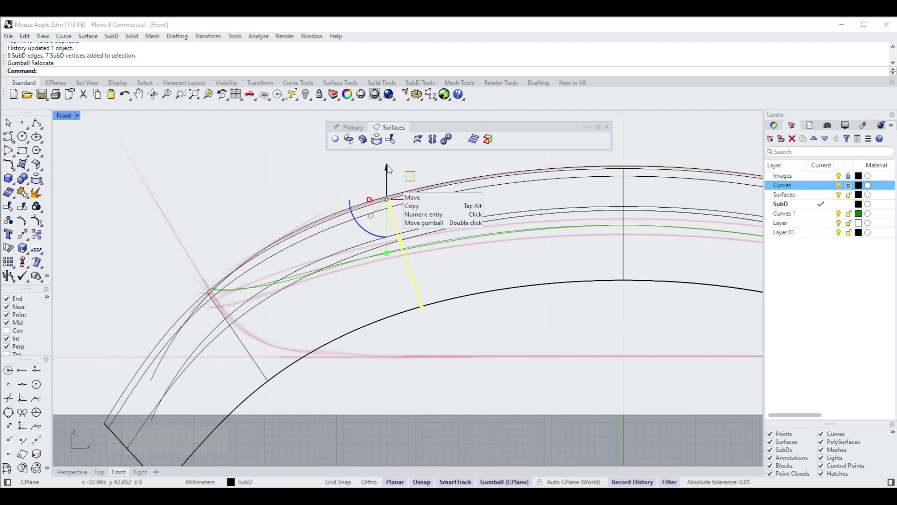
{"action": "double_click", "coordinate": [364, 232]}
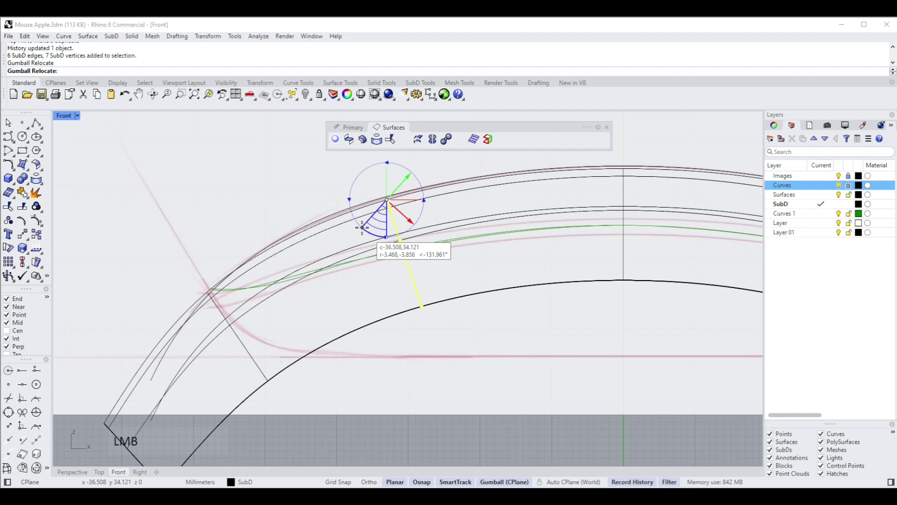
{"action": "left_click", "coordinate": [423, 309]}
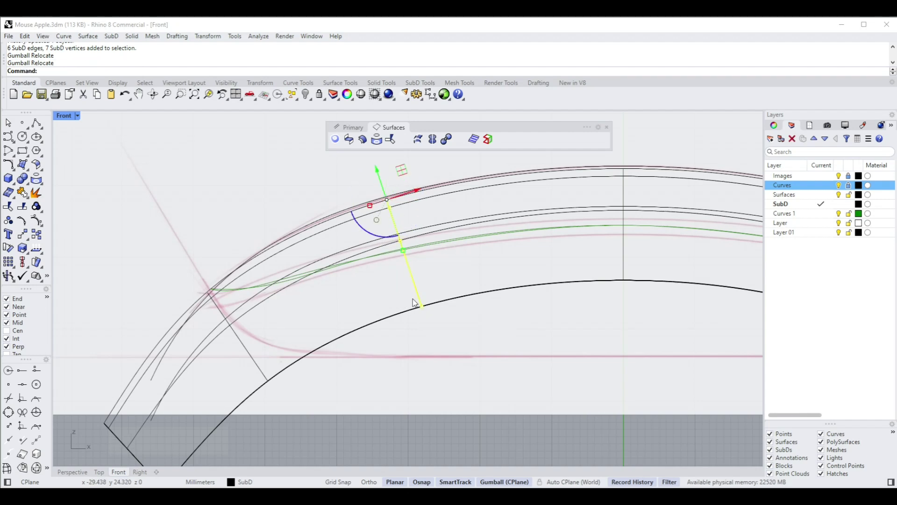
Scale the selected cross edges shorter along their direction and nudge them slightly outward to follow the sketch's top curve.
{"action": "left_click_drag", "start_coordinate": [404, 252], "coordinate": [399, 238]}
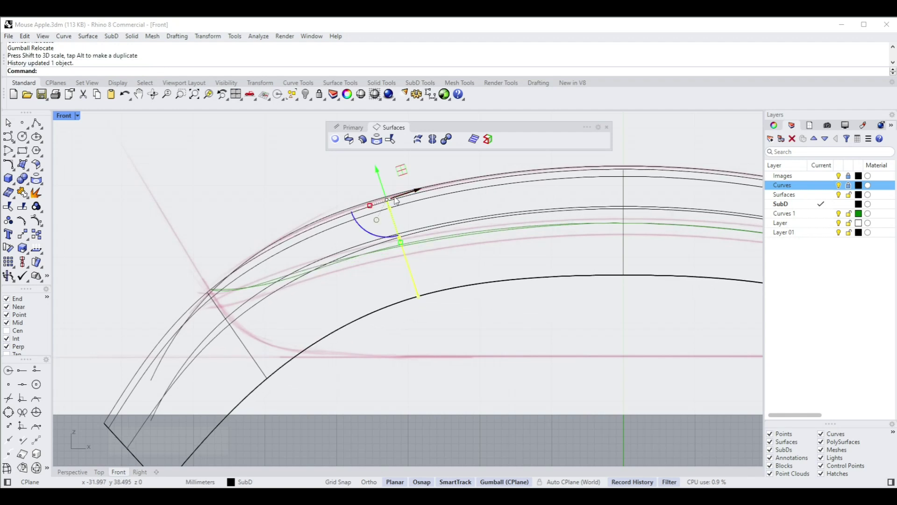
{"action": "left_click_drag", "start_coordinate": [376, 173], "coordinate": [376, 172]}
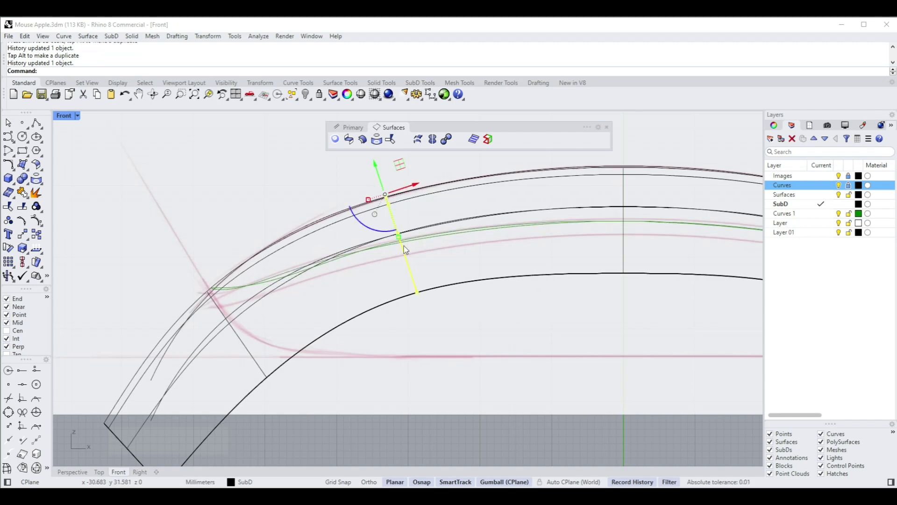
{"action": "scroll", "coordinate": [404, 248], "scroll_direction": "up", "scroll_amount": 1}
{"action": "left_click_drag", "start_coordinate": [401, 237], "coordinate": [400, 234]}
{"action": "scroll", "coordinate": [402, 235], "scroll_direction": "down", "scroll_amount": 1}
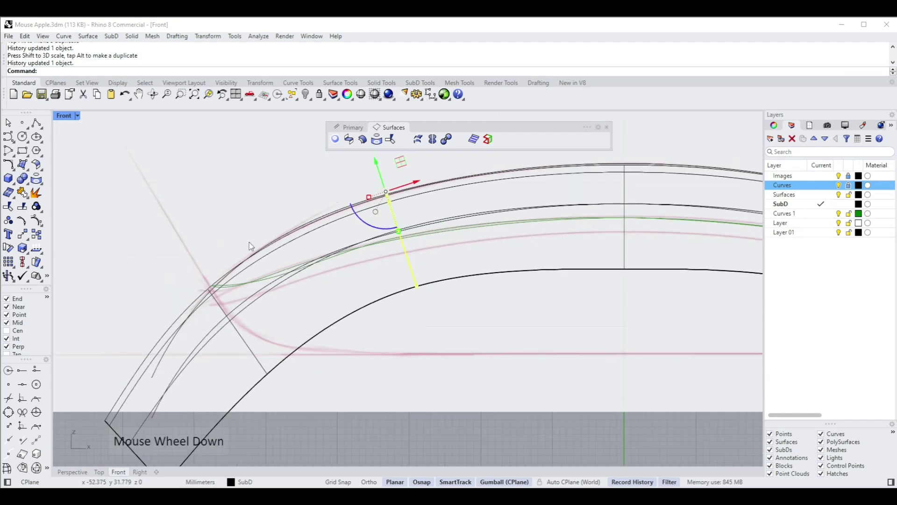
Select the cross edges nearest the left end, relocate the gumball to their top vertex and rotate it in line with the edges.
{"action": "left_click", "coordinate": [172, 270]}
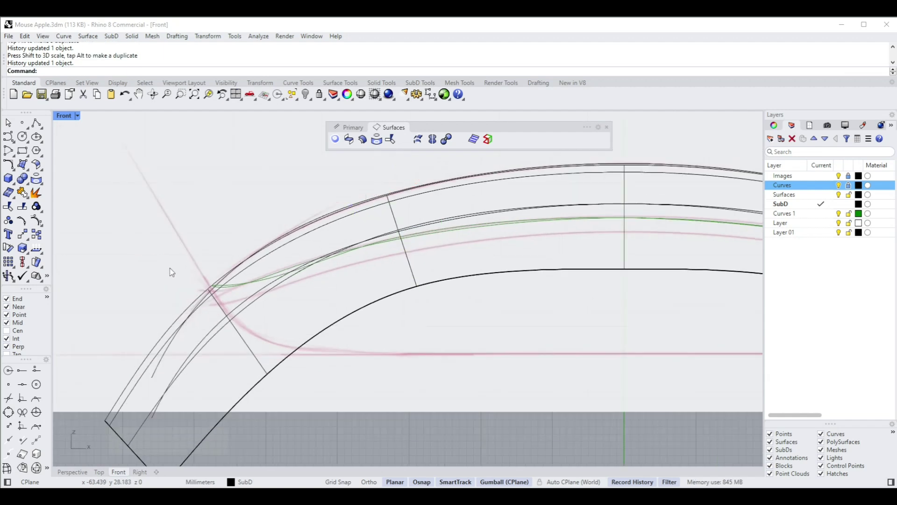
{"action": "left_click_drag", "start_coordinate": [170, 268], "coordinate": [316, 412], "text": "ctrl+shift"}
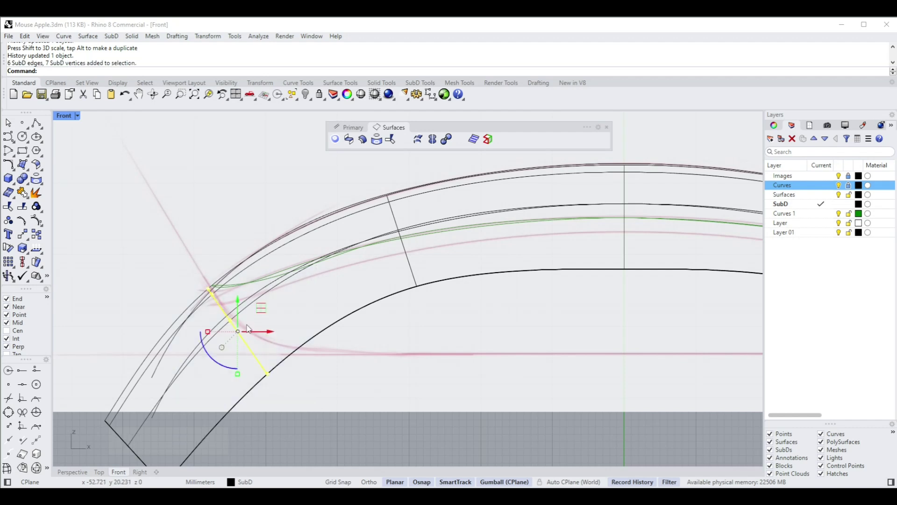
{"action": "left_click_drag", "start_coordinate": [260, 308], "coordinate": [206, 285], "text": "ctrl"}
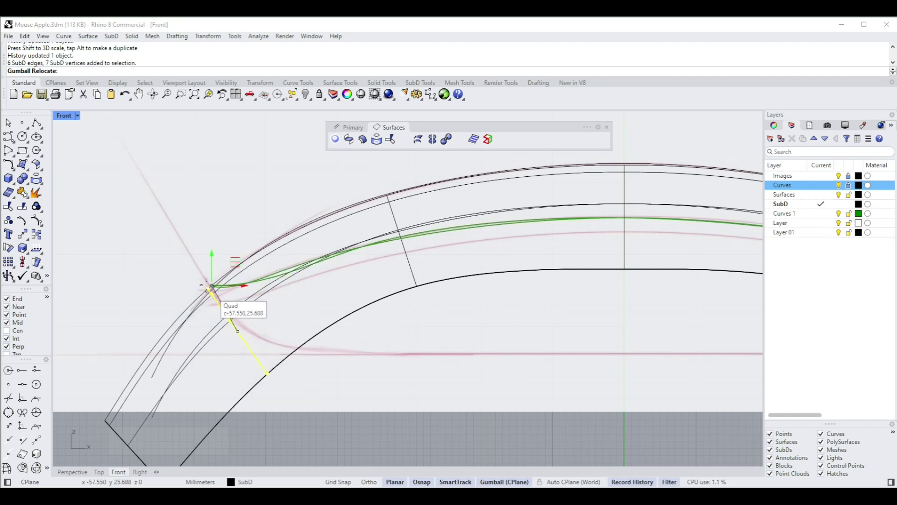
{"action": "scroll", "coordinate": [210, 286], "scroll_direction": "up", "scroll_amount": 1}
{"action": "left_click", "coordinate": [210, 290]}
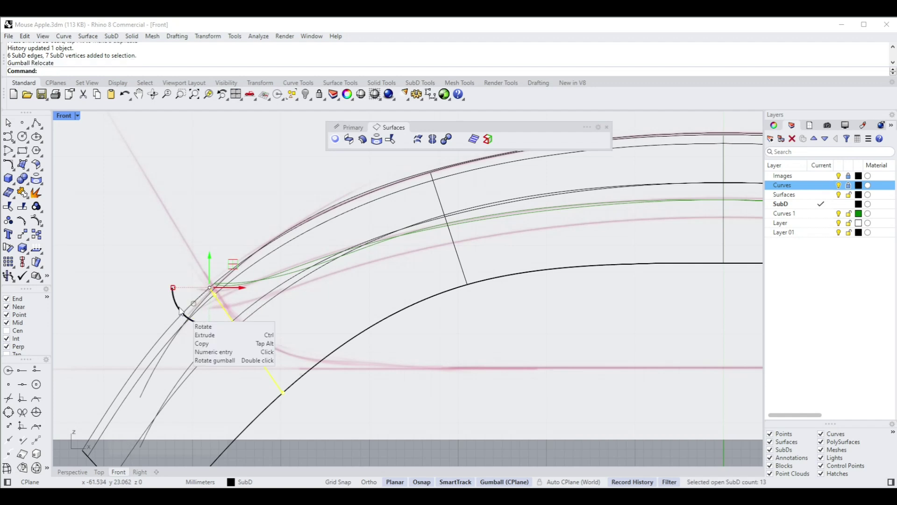
{"action": "double_click", "coordinate": [180, 311]}
{"action": "left_click", "coordinate": [283, 384]}
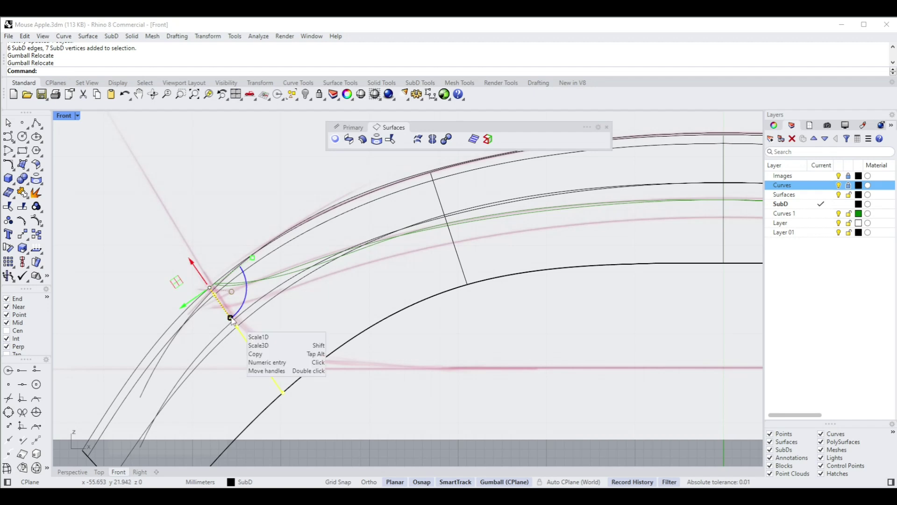
Scale the cross edges nearest the left end slightly shorter along their direction, keeping their top vertex fixed.
{"action": "left_click_drag", "start_coordinate": [230, 319], "coordinate": [232, 313]}
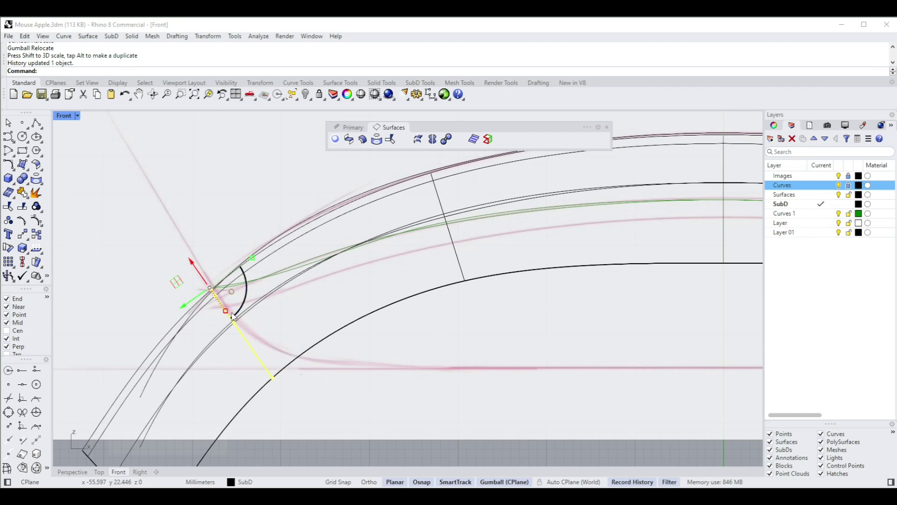
{"action": "scroll", "coordinate": [266, 303], "scroll_direction": "down", "scroll_amount": 3}
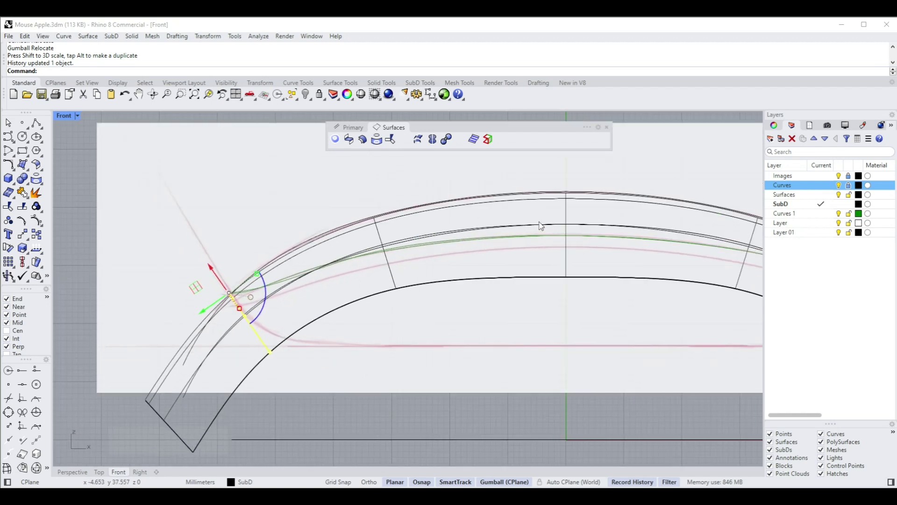
{"action": "scroll", "coordinate": [419, 258], "scroll_direction": "up", "scroll_amount": 1}
{"action": "scroll", "coordinate": [421, 253], "scroll_direction": "up", "scroll_amount": 2}
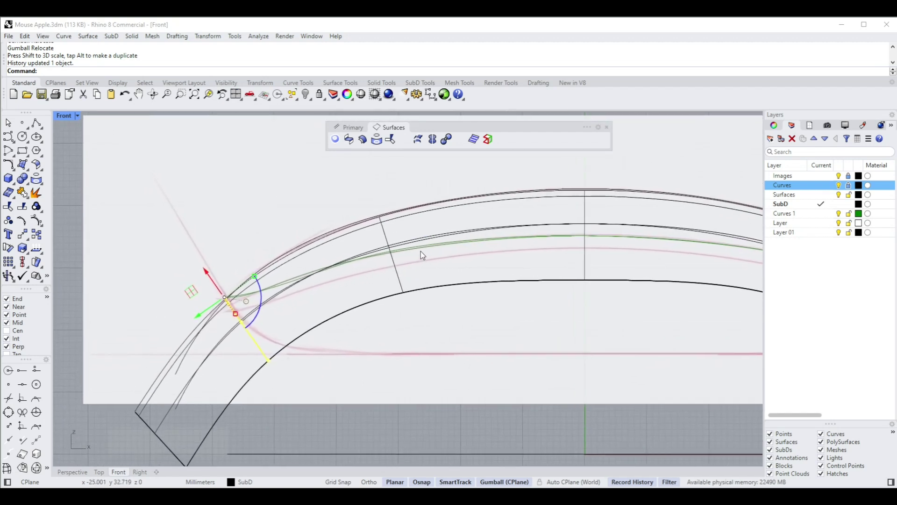
{"action": "right_click_drag", "start_coordinate": [323, 265], "coordinate": [399, 263]}
{"action": "scroll", "coordinate": [476, 245], "scroll_direction": "up", "scroll_amount": 1}
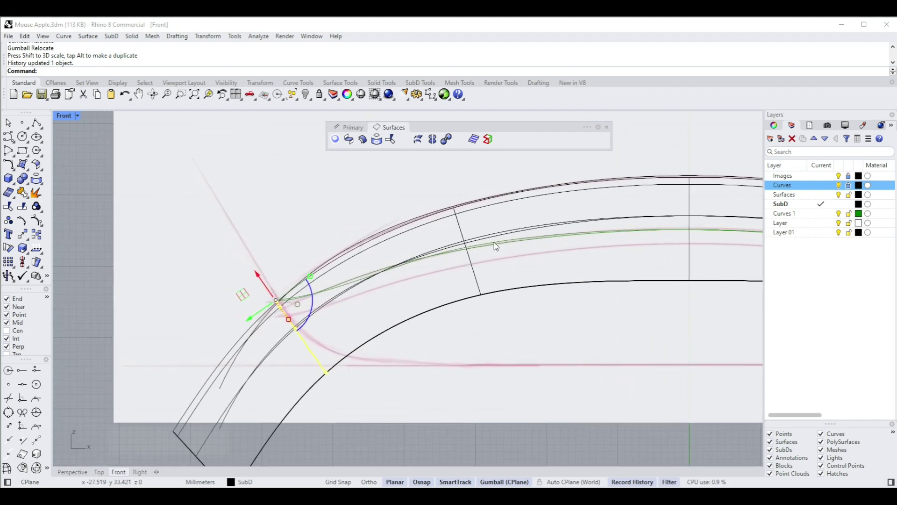
Change the display color of the green closed curve in the Front view to red, about #FF3704.
{"action": "scroll", "coordinate": [369, 285], "scroll_direction": "up", "scroll_amount": 1}
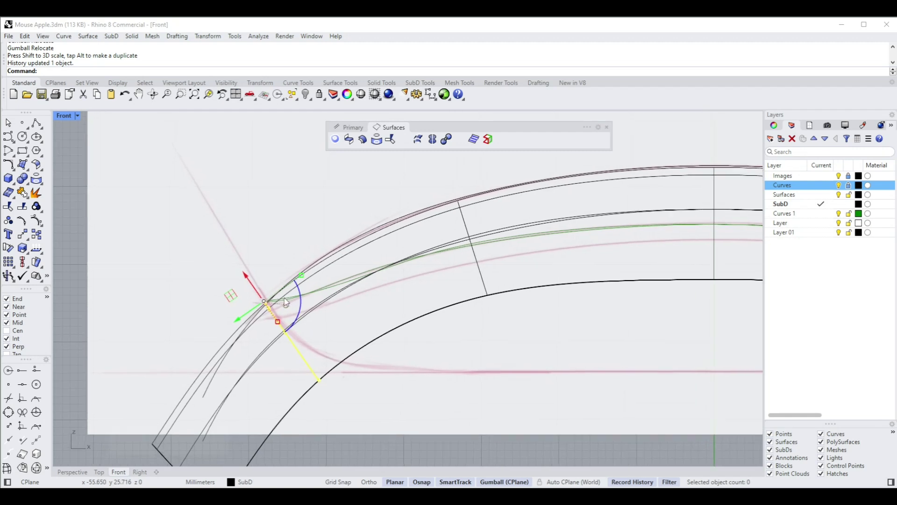
{"action": "right_click_drag", "start_coordinate": [496, 258], "coordinate": [357, 225]}
{"action": "right_click_drag", "start_coordinate": [119, 232], "coordinate": [352, 234]}
{"action": "right_click_drag", "start_coordinate": [225, 270], "coordinate": [392, 267]}
{"action": "scroll", "coordinate": [414, 299], "scroll_direction": "up", "scroll_amount": 3}
{"action": "left_click", "coordinate": [510, 340]}
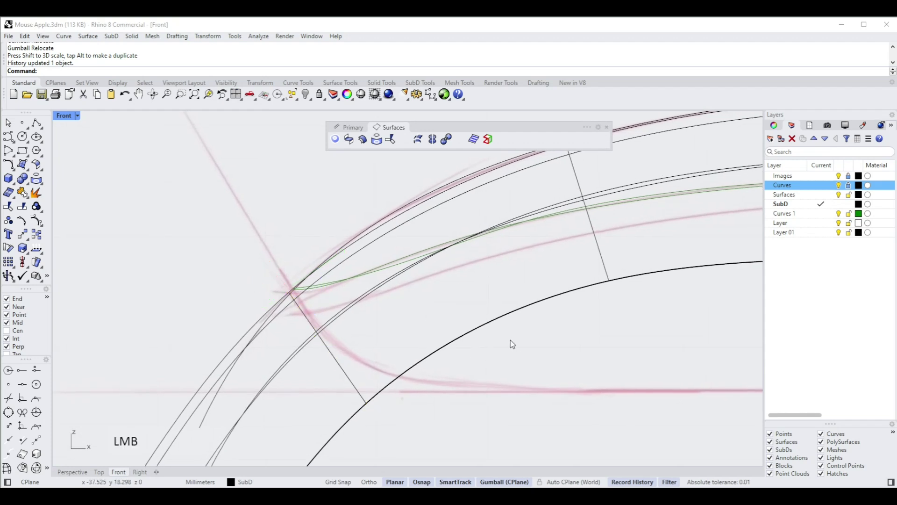
{"action": "left_click", "coordinate": [388, 279]}
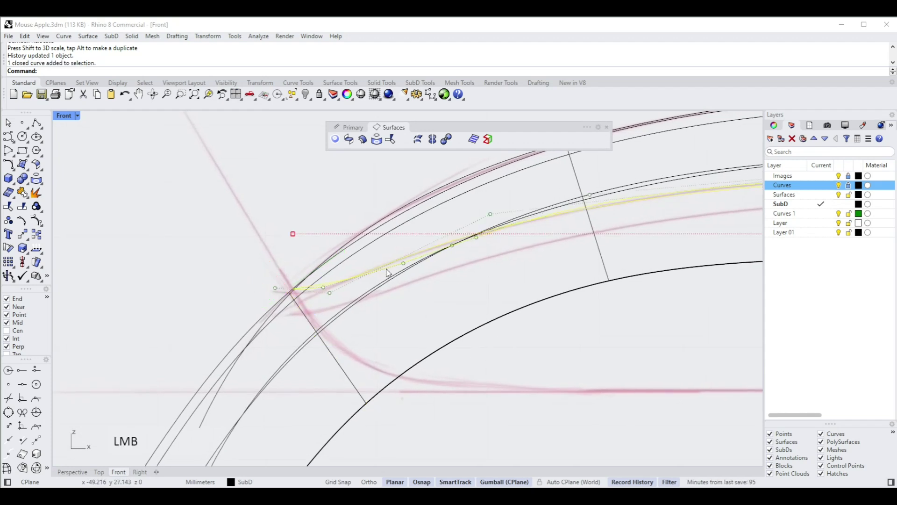
{"action": "left_click", "coordinate": [775, 126]}
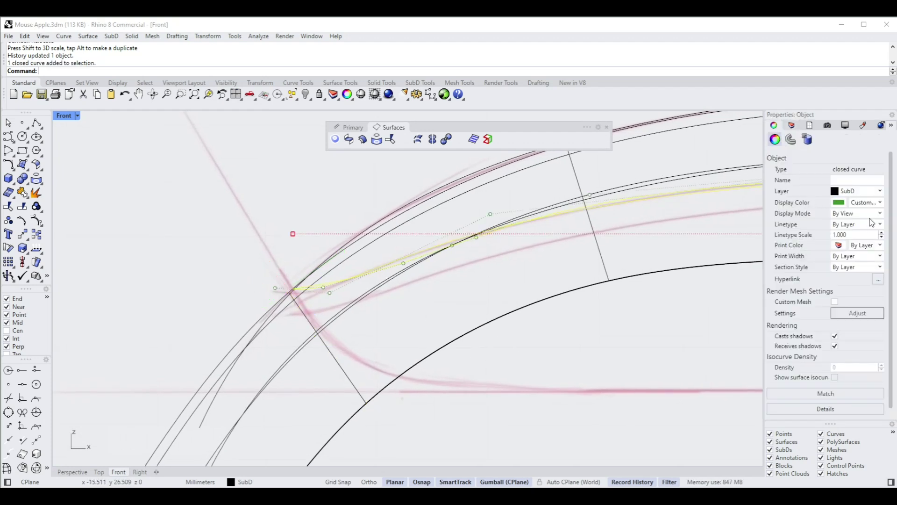
{"action": "left_click", "coordinate": [843, 203]}
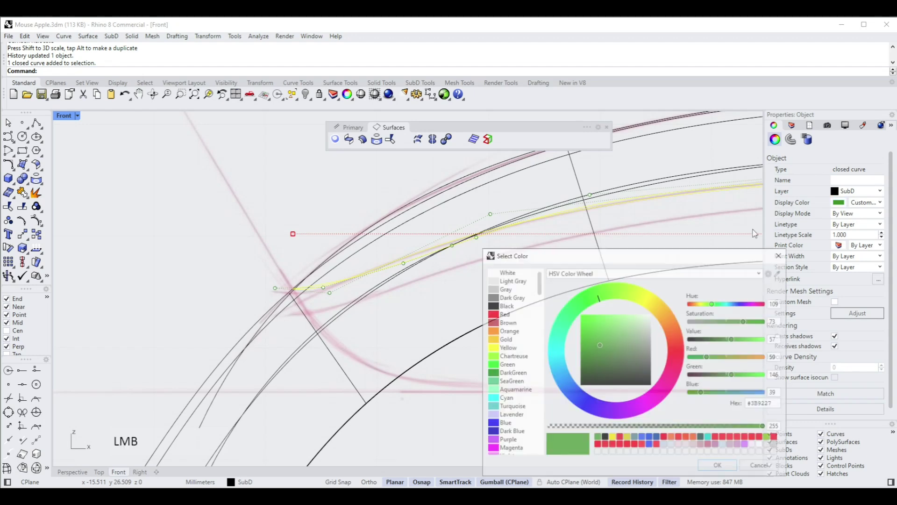
{"action": "left_click", "coordinate": [675, 336]}
{"action": "mouse_move", "coordinate": [600, 348]}
{"action": "left_mouse_down"}
{"action": "mouse_move", "coordinate": [589, 312]}
{"action": "mouse_move", "coordinate": [581, 313]}
{"action": "left_mouse_up"}
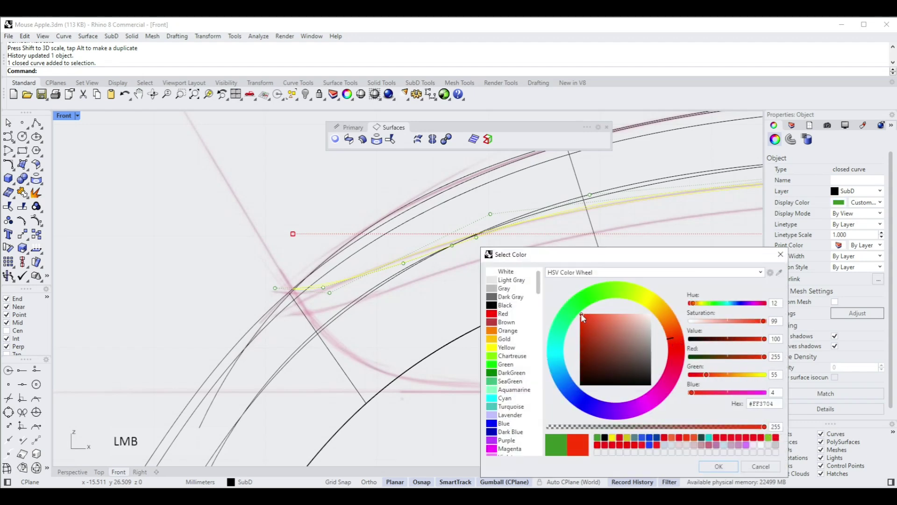
{"action": "left_click", "coordinate": [724, 467]}
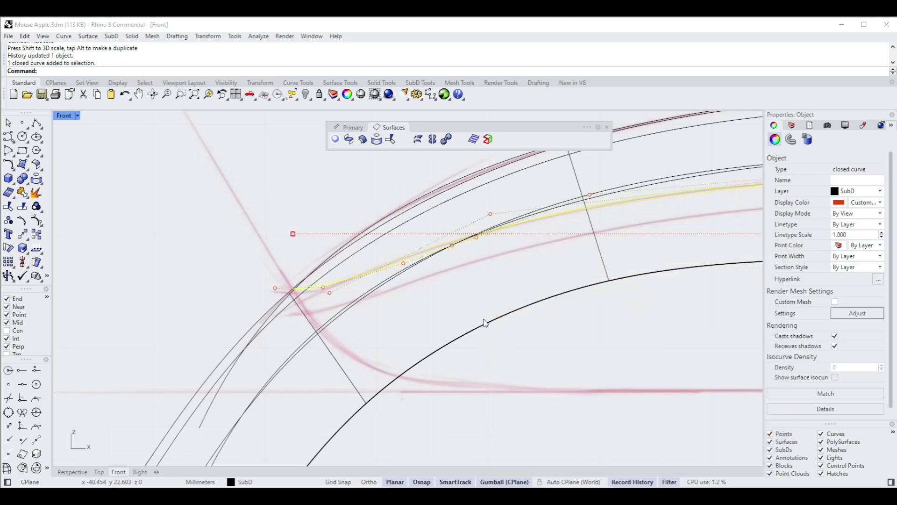
{"action": "left_click", "coordinate": [451, 292]}
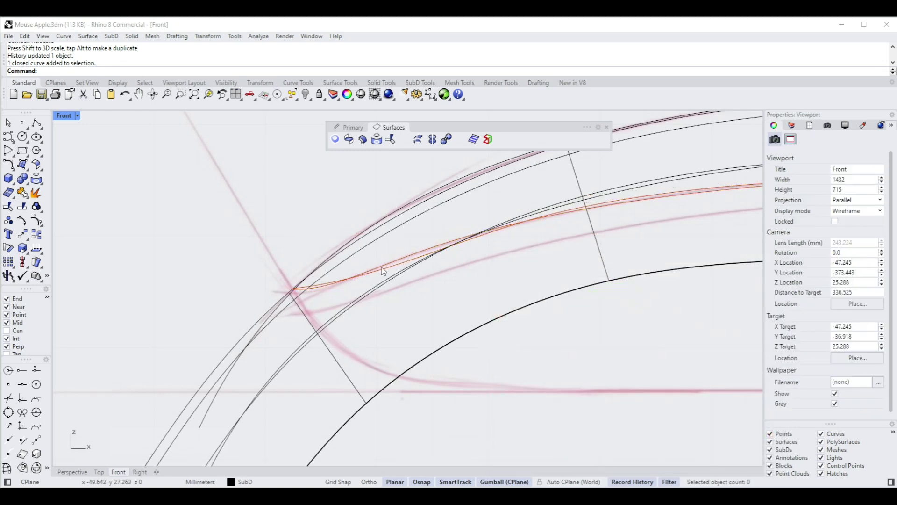
Switch to the Perspective view, select the SubD top surface and remove its reflection symmetry.
{"action": "scroll", "coordinate": [381, 268], "scroll_direction": "down", "scroll_amount": 5}
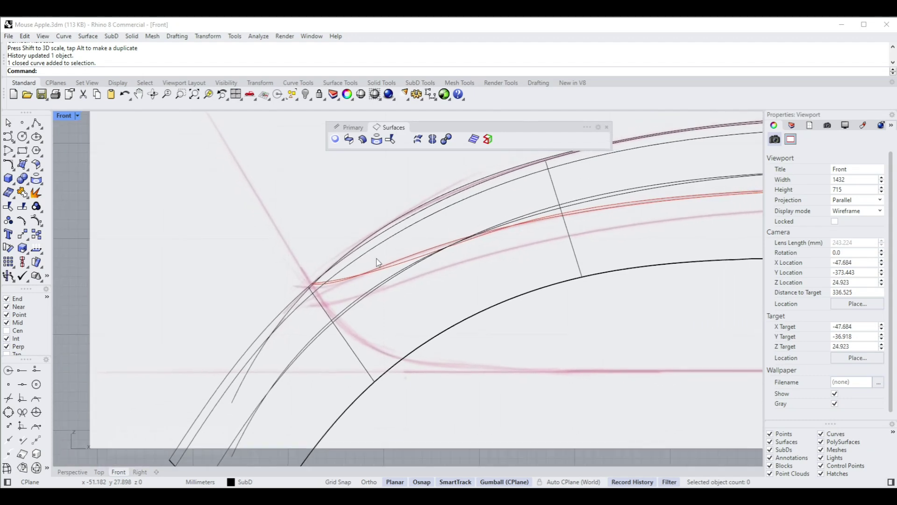
{"action": "scroll", "coordinate": [379, 262], "scroll_direction": "down", "scroll_amount": 8}
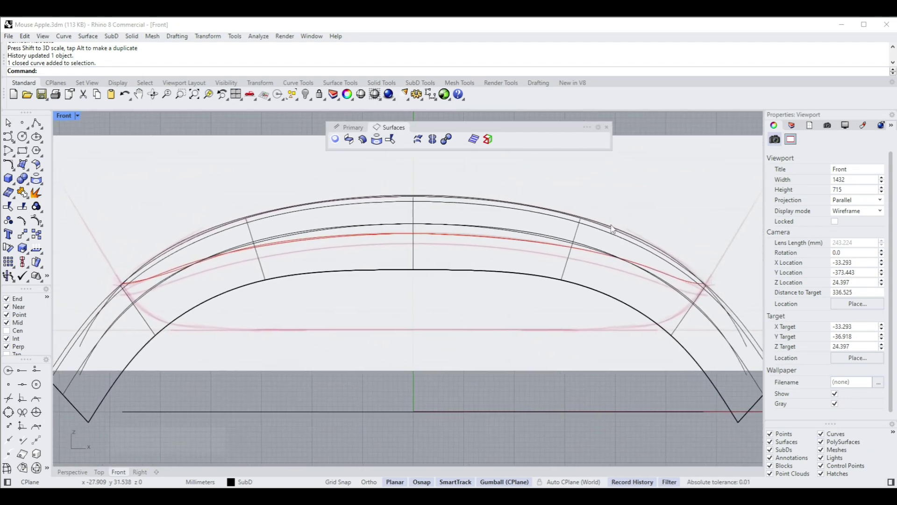
{"action": "right_click_drag", "start_coordinate": [481, 241], "coordinate": [519, 239]}
{"action": "mouse_move", "coordinate": [428, 335]}
{"action": "right_mouse_down"}
{"action": "mouse_move", "coordinate": [445, 298]}
{"action": "mouse_move", "coordinate": [422, 315]}
{"action": "mouse_move", "coordinate": [415, 268]}
{"action": "right_mouse_up"}
{"action": "type", "text": "z"}
{"action": "right_click", "coordinate": [429, 321]}
{"action": "left_click", "coordinate": [414, 270]}
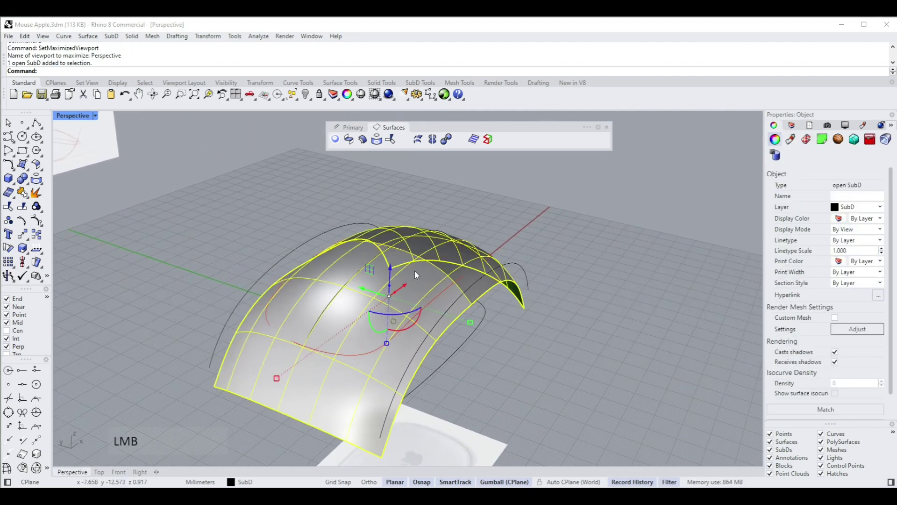
{"action": "right_click_drag", "start_coordinate": [444, 233], "coordinate": [451, 251]}
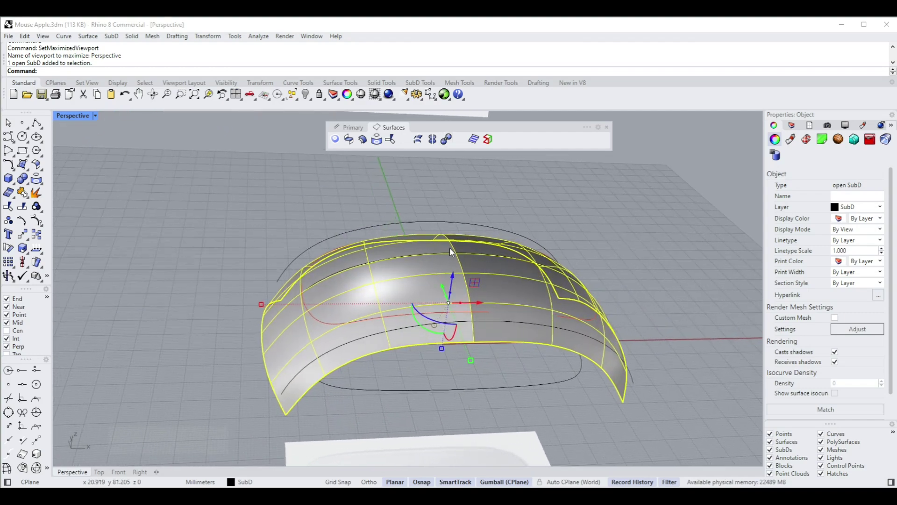
{"action": "right_click", "coordinate": [433, 140]}
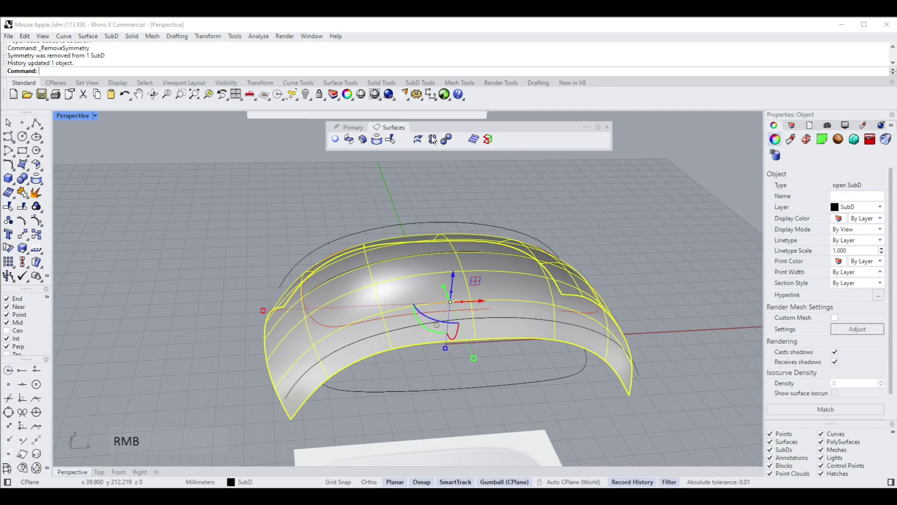
Try reflecting the SubD across the X axis and remove the symmetry again.
{"action": "right_click_drag", "start_coordinate": [434, 154], "coordinate": [488, 247]}
{"action": "left_click", "coordinate": [431, 144]}
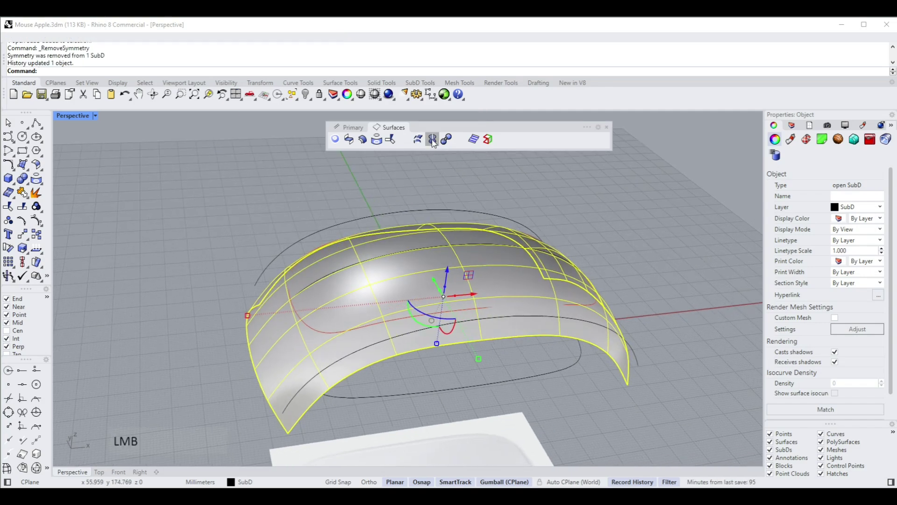
{"action": "left_click", "coordinate": [85, 71]}
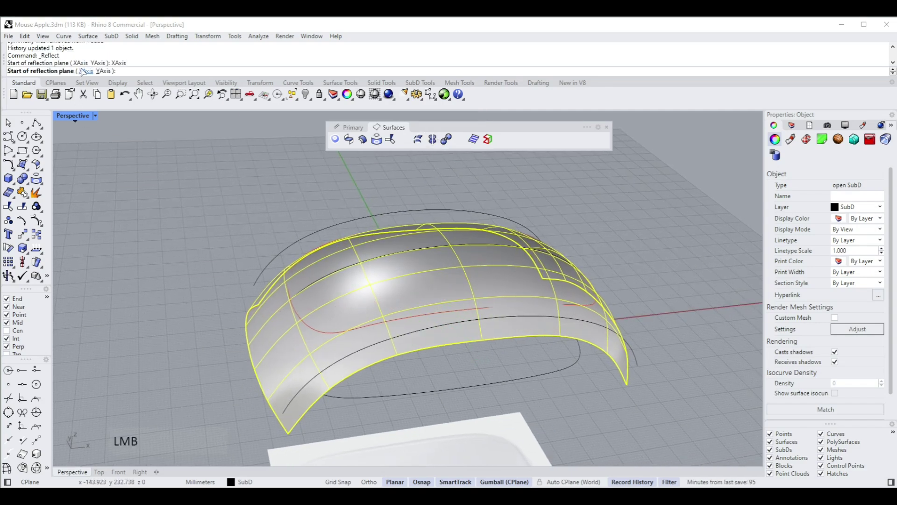
{"action": "right_click_drag", "start_coordinate": [224, 189], "coordinate": [406, 173]}
{"action": "right_click", "coordinate": [231, 205]}
{"action": "right_click", "coordinate": [434, 140]}
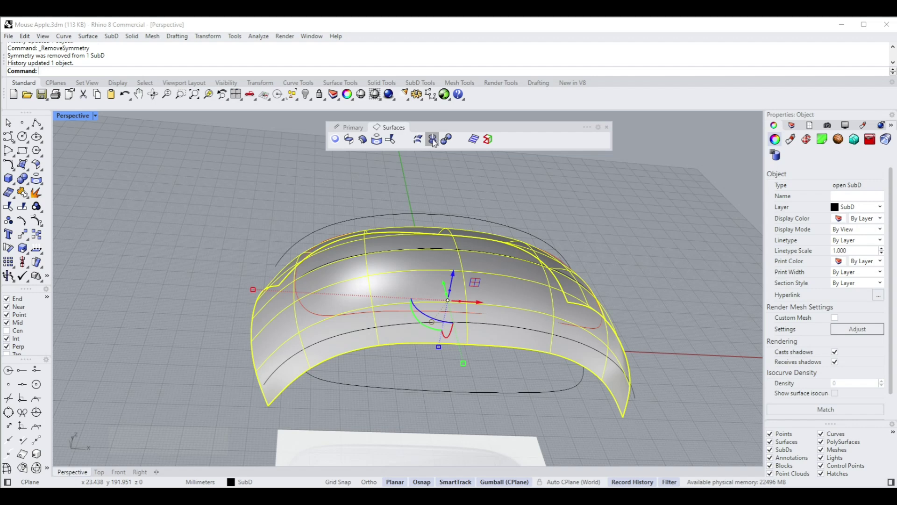
Try reflecting the SubD across the Y axis with the primary side flipped and remove that symmetry.
{"action": "left_click", "coordinate": [432, 140]}
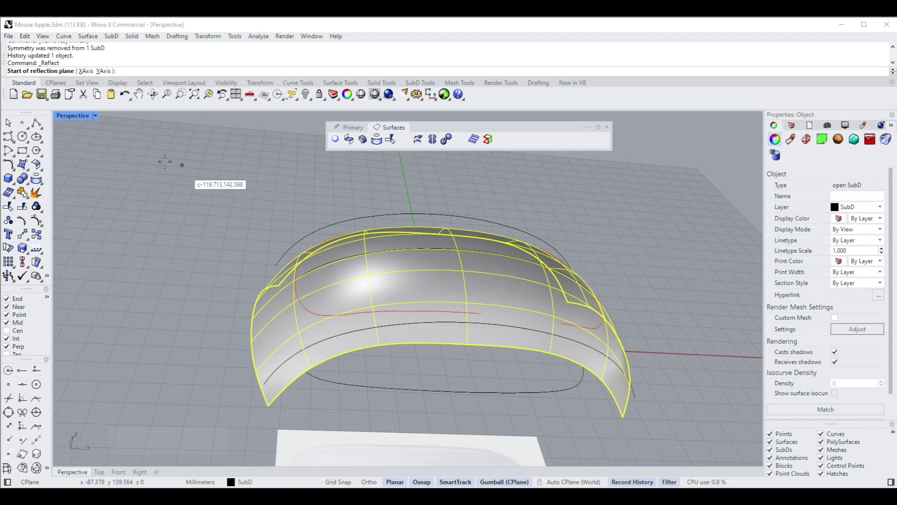
{"action": "left_click", "coordinate": [104, 71]}
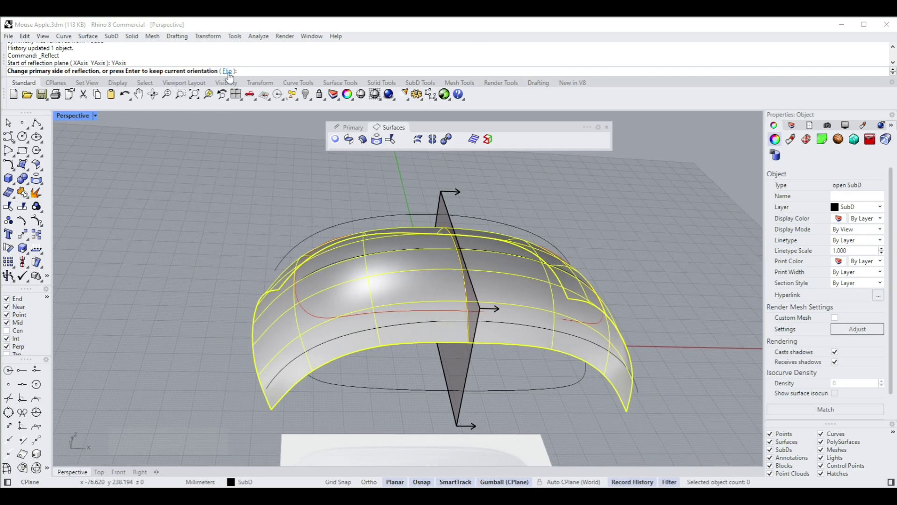
{"action": "left_click", "coordinate": [228, 71]}
{"action": "right_click", "coordinate": [350, 181]}
{"action": "right_click_drag", "start_coordinate": [356, 175], "coordinate": [521, 189]}
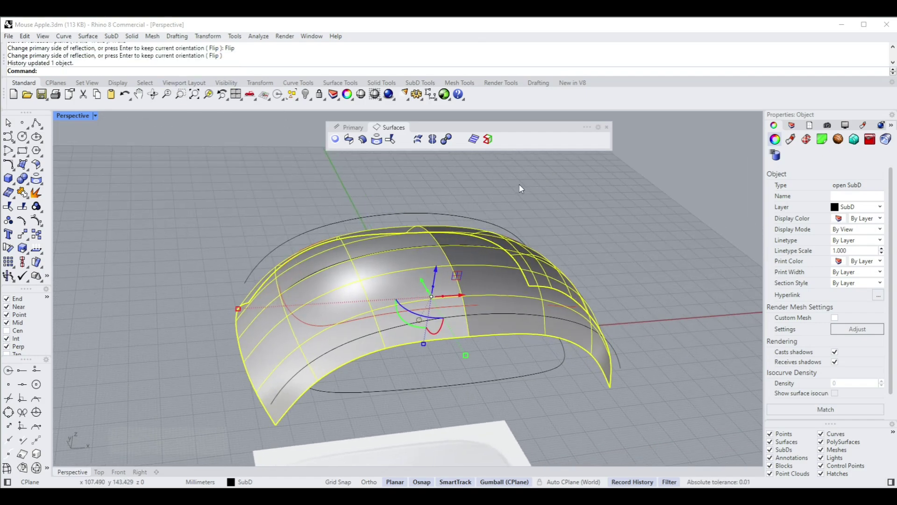
{"action": "right_click", "coordinate": [432, 140]}
Deselect the SubD and unlock the Curves layer.
{"action": "right_click_drag", "start_coordinate": [481, 237], "coordinate": [610, 301]}
{"action": "left_click", "coordinate": [544, 270]}
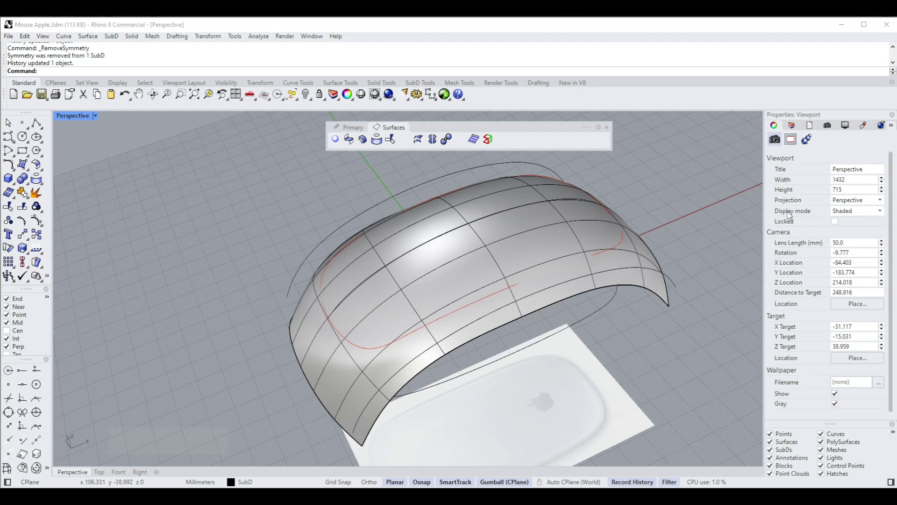
{"action": "left_click", "coordinate": [792, 125]}
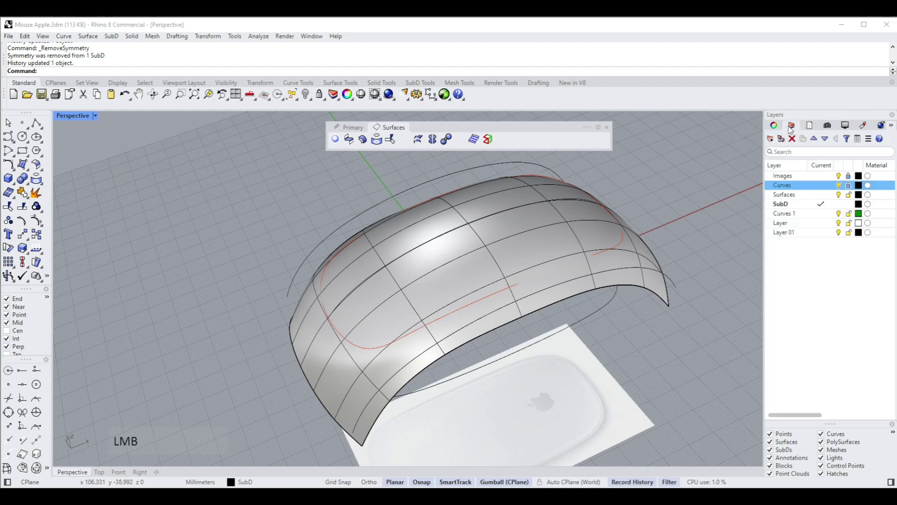
{"action": "left_click", "coordinate": [848, 186]}
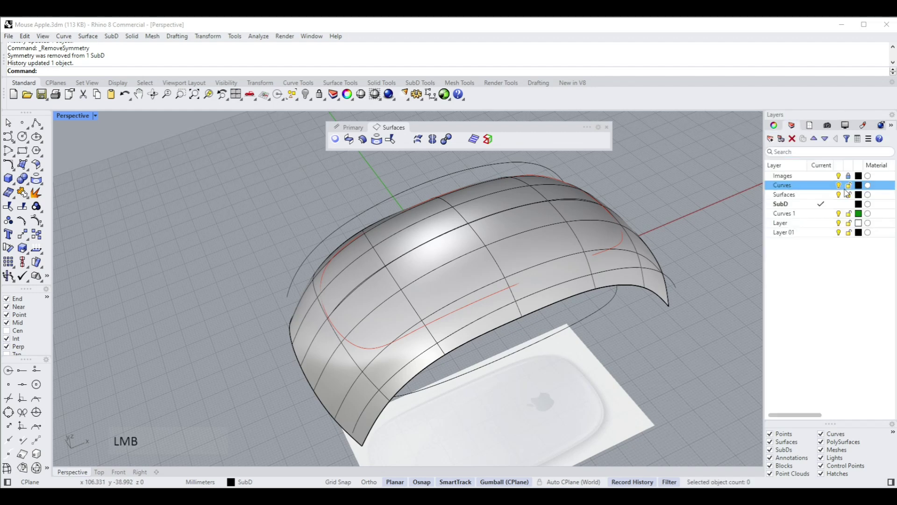
Hide the red closed curve that runs along the SubD surface.
{"action": "left_click", "coordinate": [613, 305]}
{"action": "right_click_drag", "start_coordinate": [611, 302], "coordinate": [649, 204]}
{"action": "left_click", "coordinate": [619, 242]}
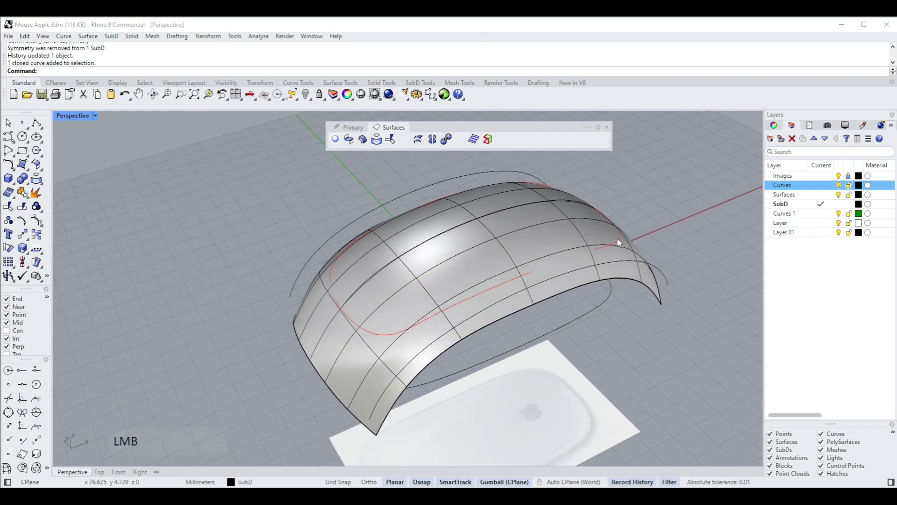
{"action": "left_click", "coordinate": [620, 243]}
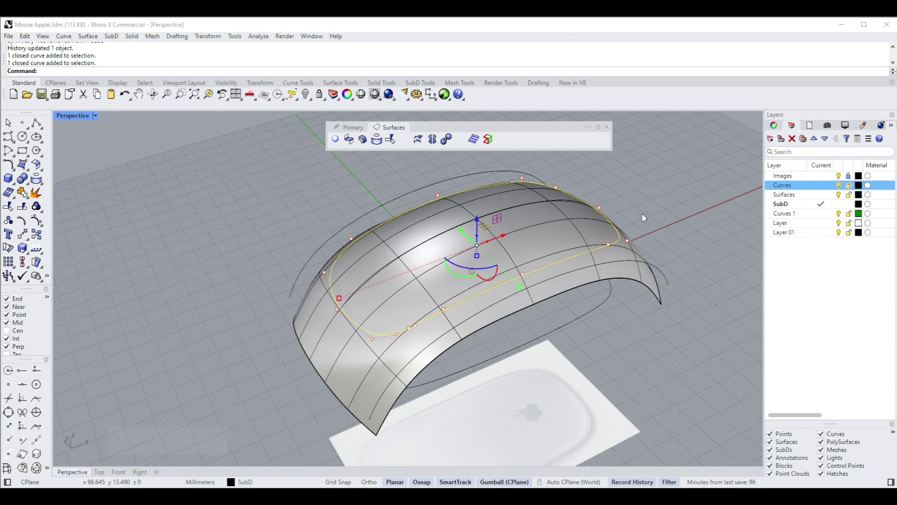
{"action": "key", "text": "ctrl+h"}
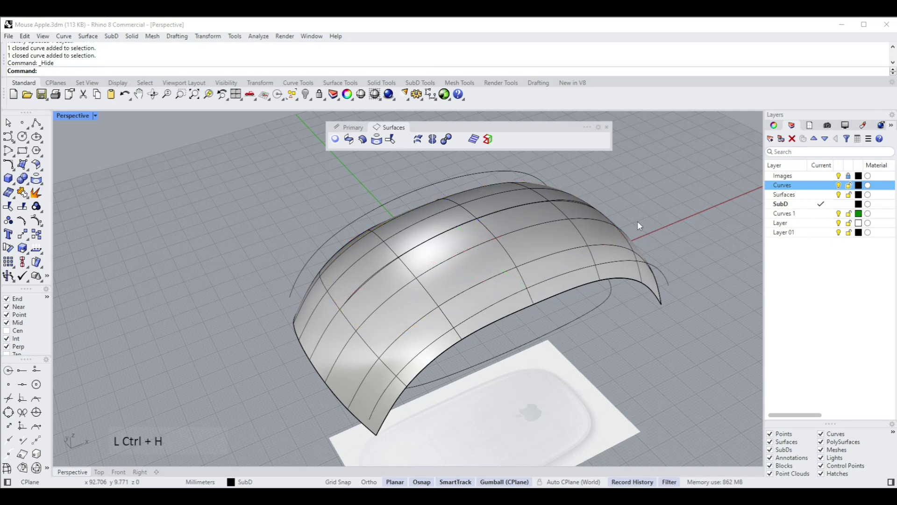
Trim the SubD surface with the closed mouse outline curve below it, removing the part outside the outline.
{"action": "right_click_drag", "start_coordinate": [631, 209], "coordinate": [536, 315]}
{"action": "right_click_drag", "start_coordinate": [517, 334], "coordinate": [539, 255]}
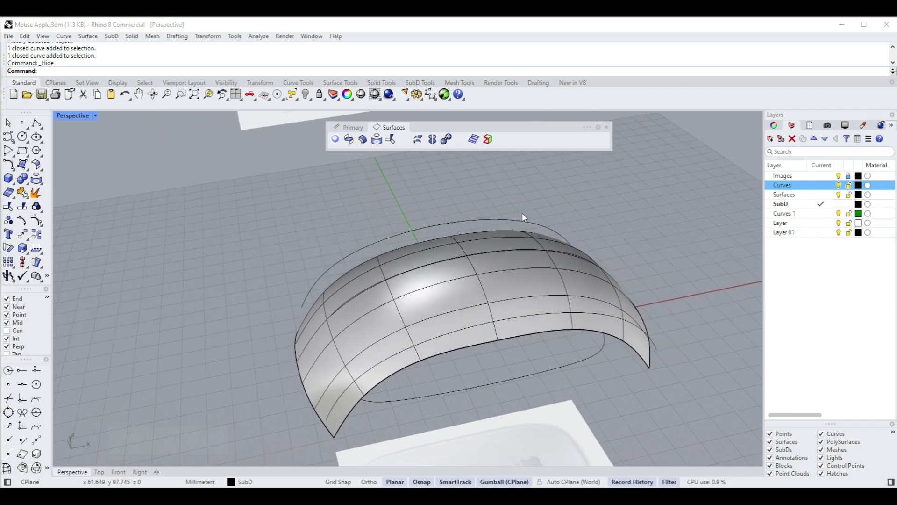
{"action": "right_click_drag", "start_coordinate": [505, 283], "coordinate": [498, 285]}
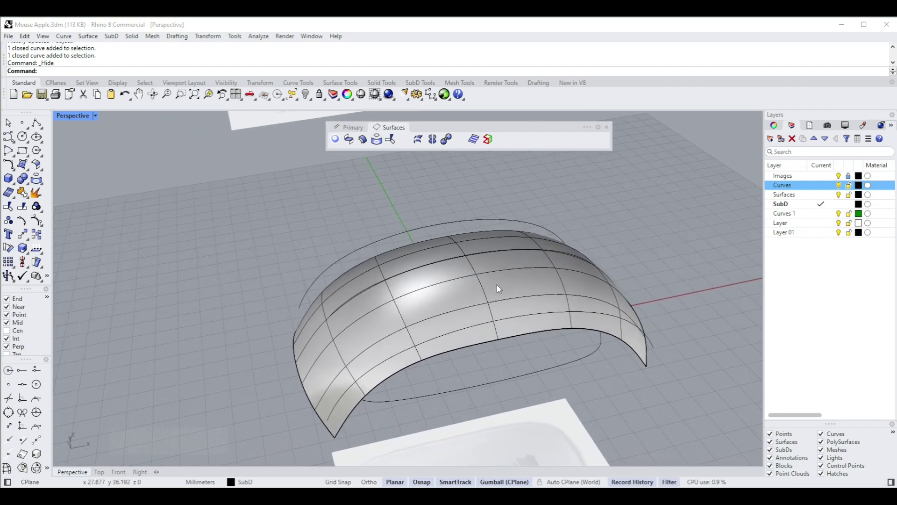
{"action": "left_click", "coordinate": [584, 360]}
{"action": "right_click_drag", "start_coordinate": [604, 346], "coordinate": [429, 155]}
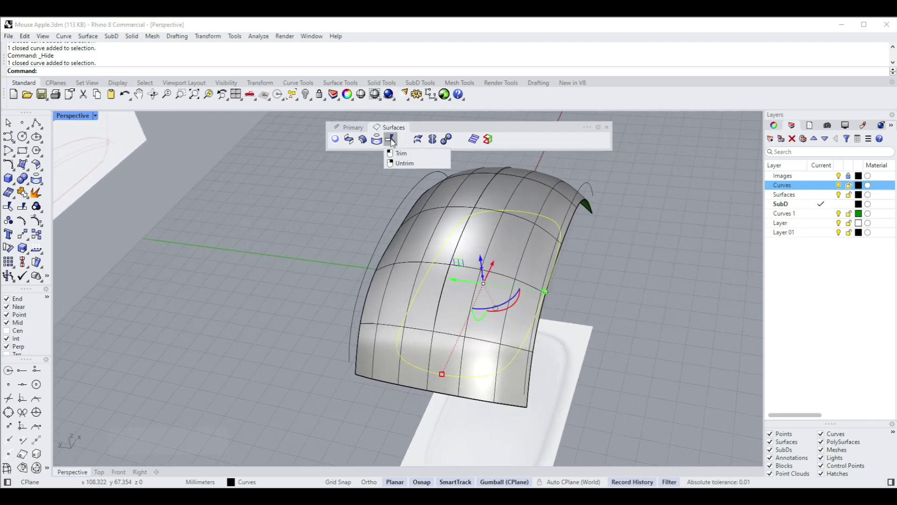
{"action": "left_click", "coordinate": [391, 139]}
{"action": "right_click_drag", "start_coordinate": [563, 339], "coordinate": [646, 284]}
{"action": "scroll", "coordinate": [523, 379], "scroll_direction": "up", "scroll_amount": 1}
{"action": "left_click", "coordinate": [523, 377]}
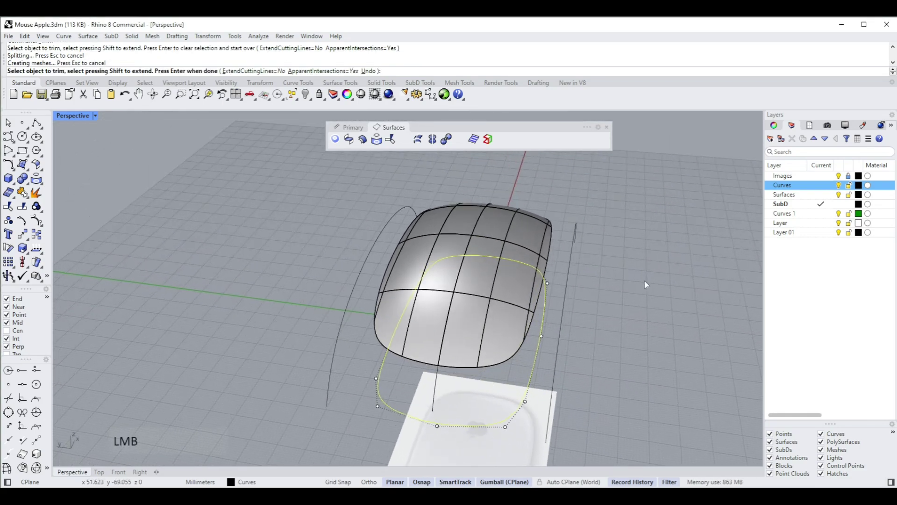
{"action": "key", "text": "Escape"}
Explode the trimmed polysurface into separate surfaces, accept the broken history and select one patch near the far end.
{"action": "left_click", "coordinate": [484, 237]}
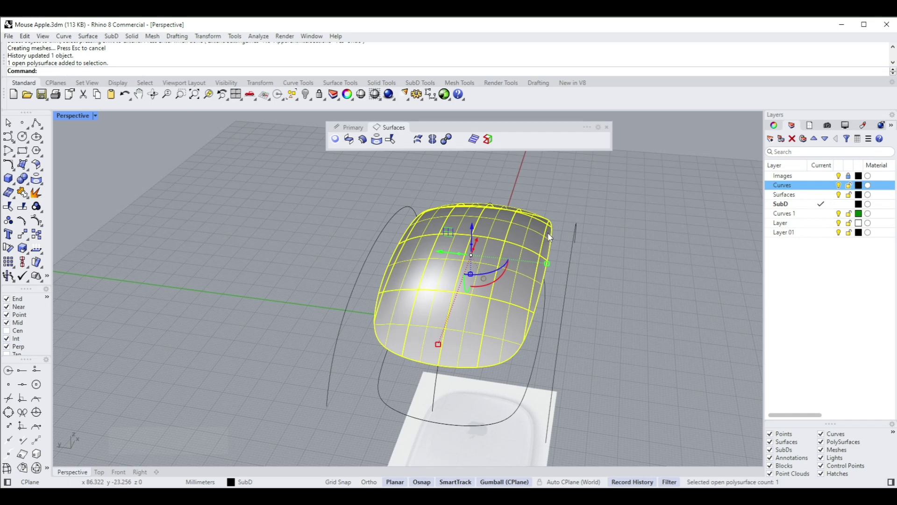
{"action": "left_click", "coordinate": [641, 252]}
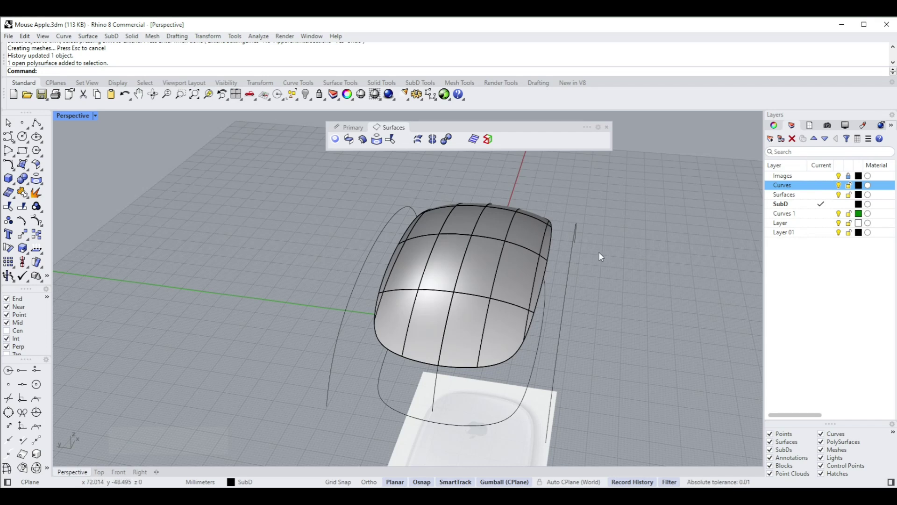
{"action": "left_click", "coordinate": [499, 231]}
{"action": "right_click_drag", "start_coordinate": [499, 231], "coordinate": [486, 204]}
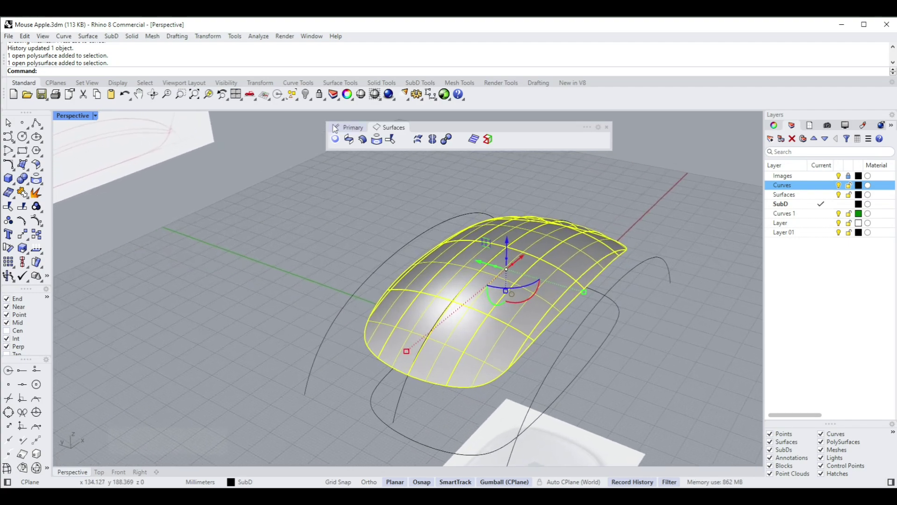
{"action": "left_click", "coordinate": [352, 132]}
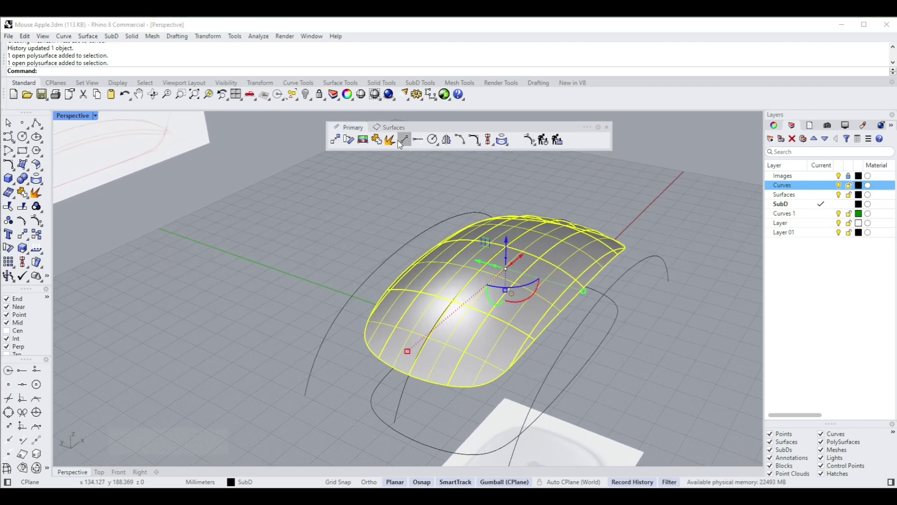
{"action": "left_click", "coordinate": [376, 139]}
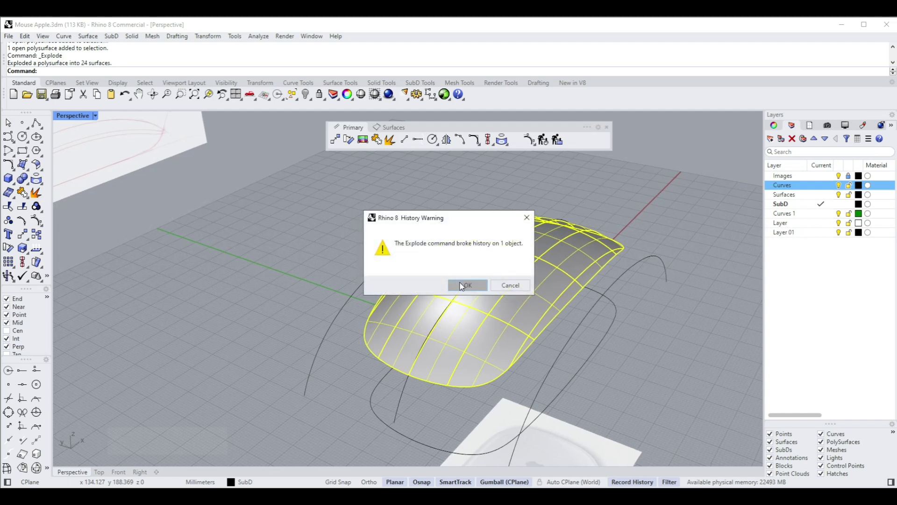
{"action": "left_click", "coordinate": [461, 285]}
{"action": "left_click", "coordinate": [542, 233]}
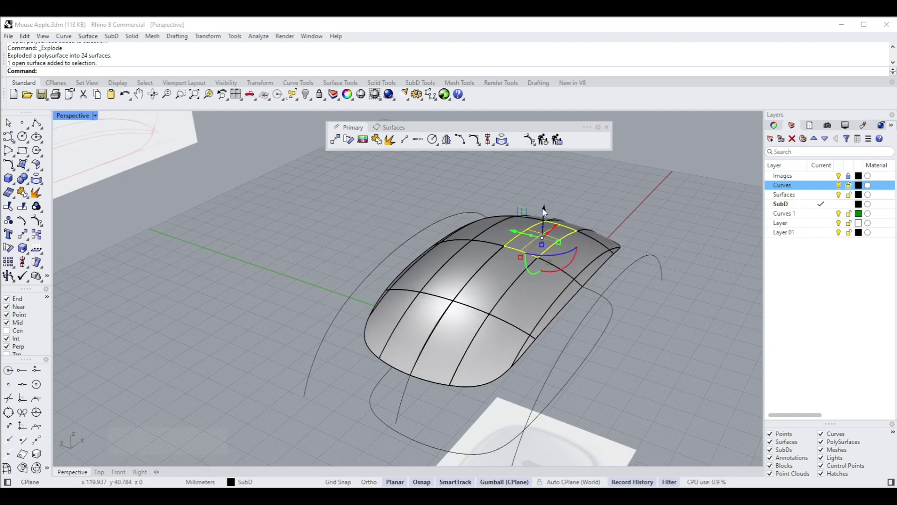
Try moving the selected surface patch upward away from the trimmed shell, and undo the move.
{"action": "left_click_drag", "start_coordinate": [544, 212], "coordinate": [573, 183]}
{"action": "left_click", "coordinate": [621, 193]}
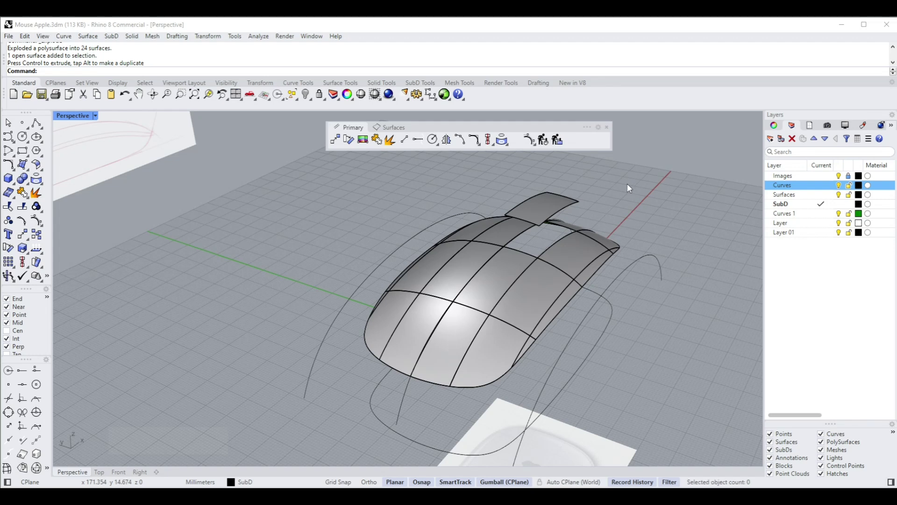
{"action": "key", "text": "ctrl+z"}
{"action": "left_click", "coordinate": [635, 191]}
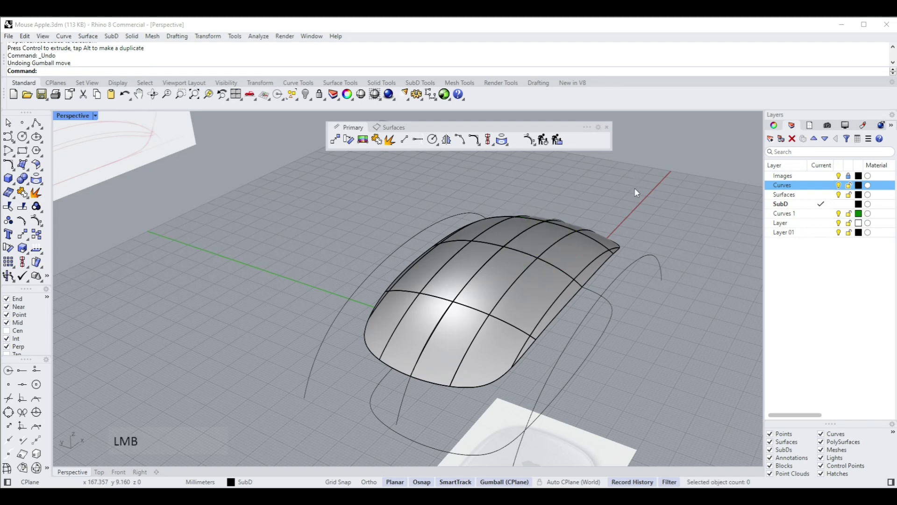
Undo the explode and the trim to bring back the untrimmed SubD, and deselect it.
{"action": "key", "text": "ctrl+z"}
{"action": "key", "text": "ctrl+z"}
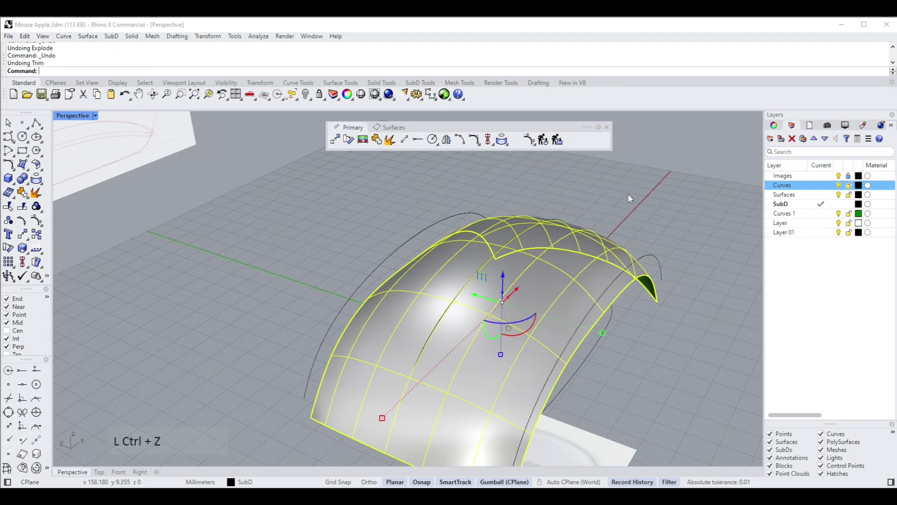
{"action": "left_click", "coordinate": [630, 197]}
{"action": "scroll", "coordinate": [615, 226], "scroll_direction": "down", "scroll_amount": 2}
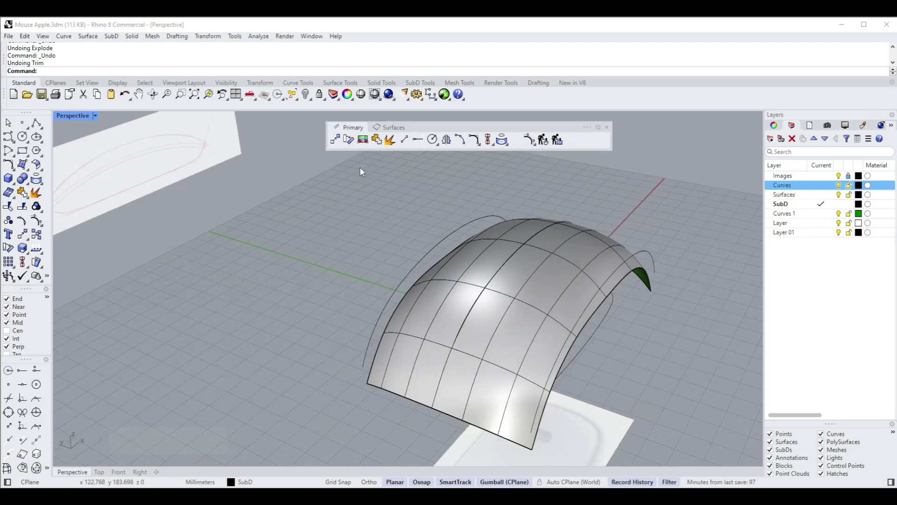
Convert the SubD to NURBS with DeleteInputObjects set to No, keeping the original SubD.
{"action": "left_click", "coordinate": [578, 248]}
{"action": "right_click_drag", "start_coordinate": [578, 247], "coordinate": [515, 279]}
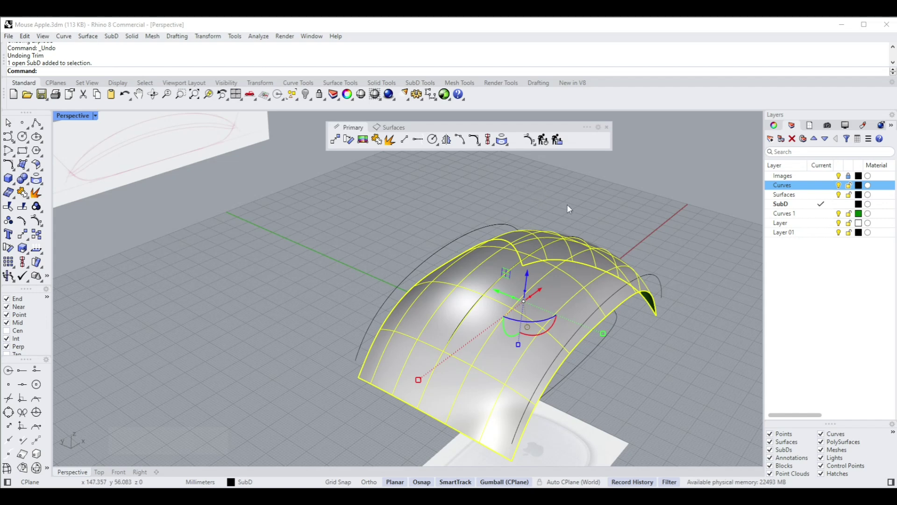
{"action": "right_click_drag", "start_coordinate": [567, 203], "coordinate": [563, 206]}
{"action": "left_click", "coordinate": [395, 127]}
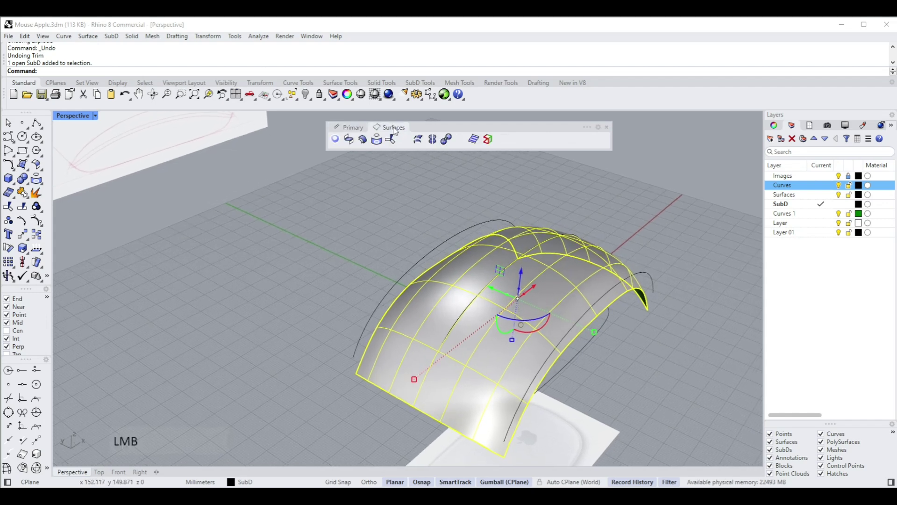
{"action": "left_click", "coordinate": [446, 141]}
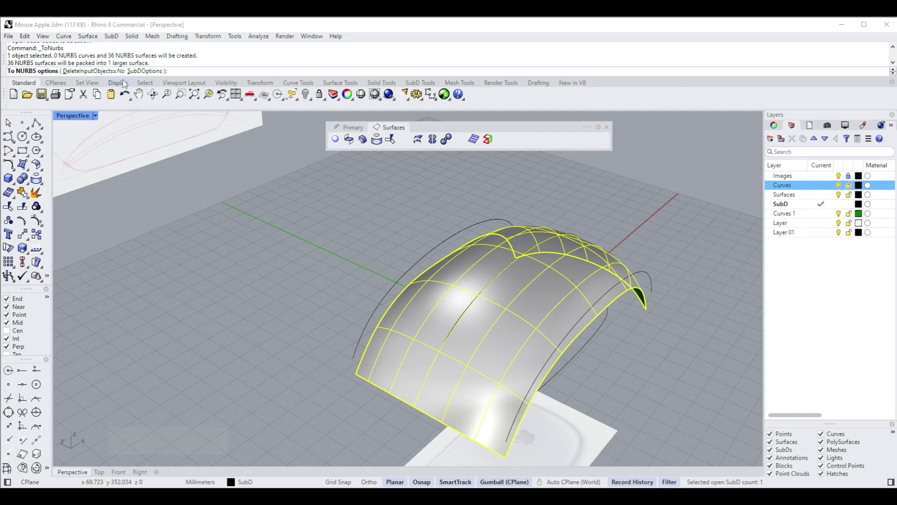
{"action": "right_click_drag", "start_coordinate": [475, 210], "coordinate": [458, 202]}
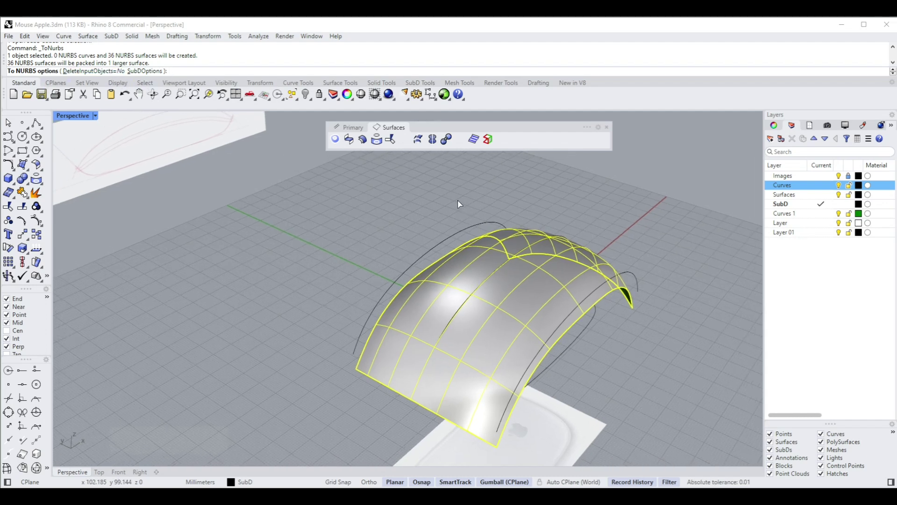
{"action": "right_click", "coordinate": [459, 202]}
{"action": "left_click", "coordinate": [560, 208]}
Select the original SubD rather than the overlapping surface and move it 100 mm sideways along the green axis.
{"action": "right_click_drag", "start_coordinate": [554, 265], "coordinate": [531, 254]}
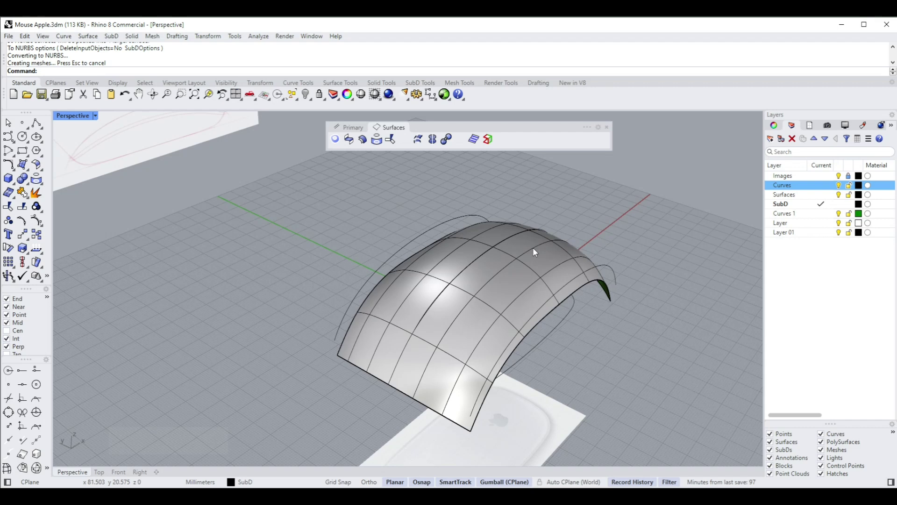
{"action": "left_click", "coordinate": [535, 253]}
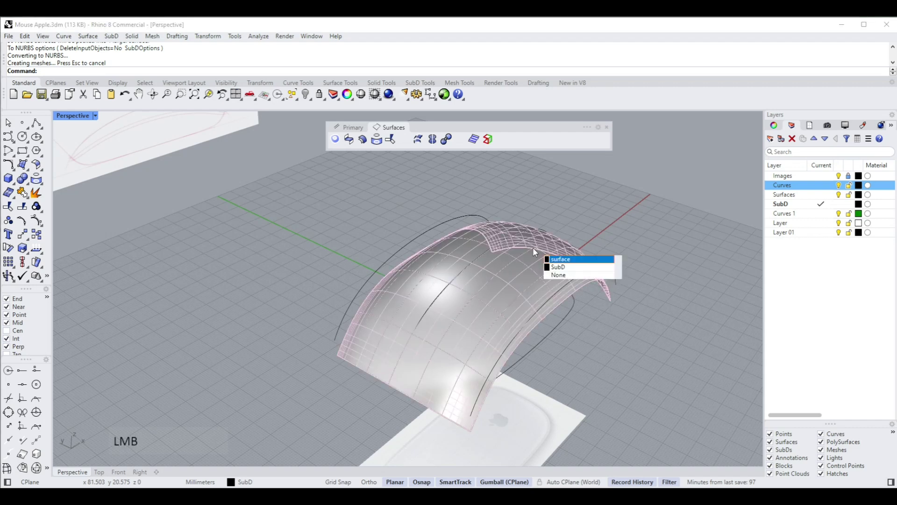
{"action": "left_click", "coordinate": [559, 266]}
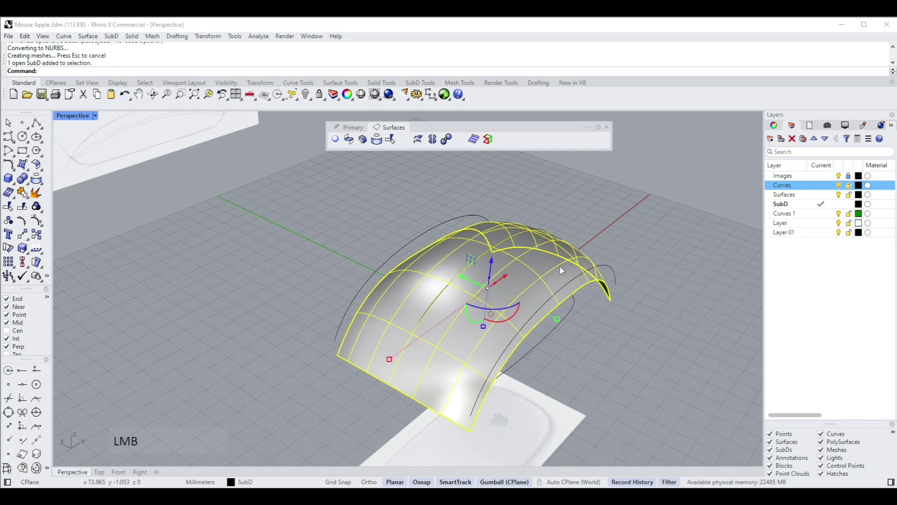
{"action": "right_click_drag", "start_coordinate": [559, 266], "coordinate": [420, 265]}
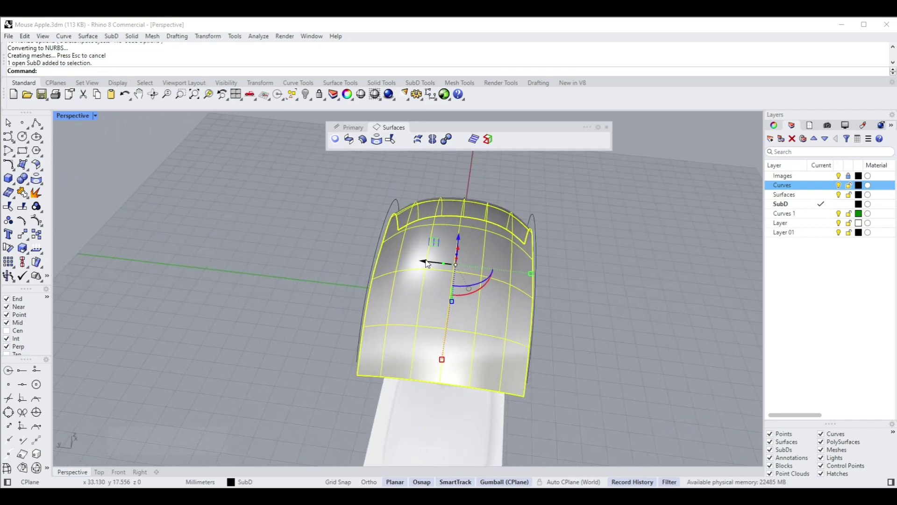
{"action": "left_click", "coordinate": [426, 263]}
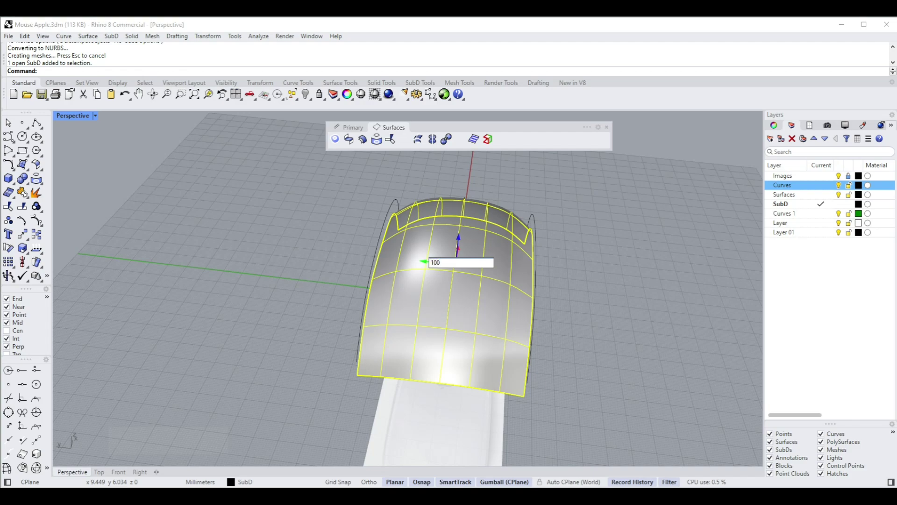
{"action": "key", "text": "Return"}
{"action": "left_click", "coordinate": [573, 230]}
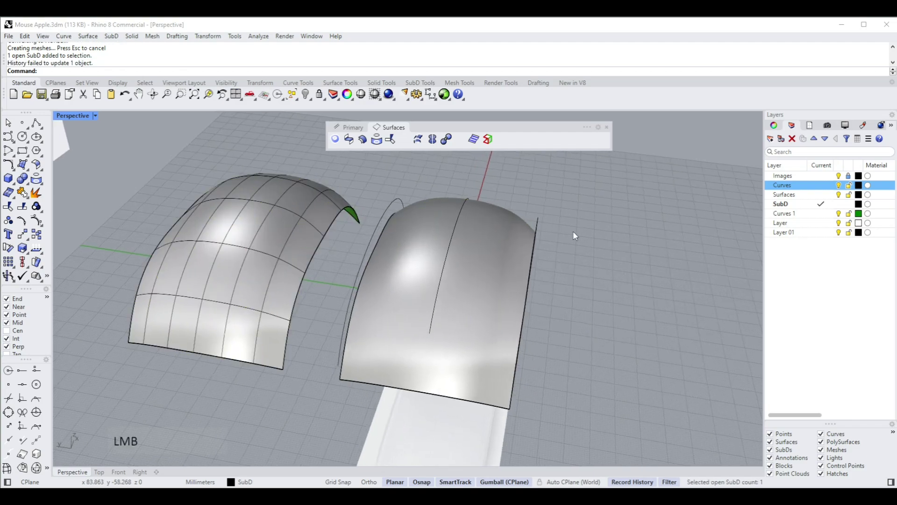
Rebuild the converted NURBS surface with 13 U and 8 V points, degree 3 in both directions, deleting the input.
{"action": "right_click_drag", "start_coordinate": [573, 231], "coordinate": [372, 184]}
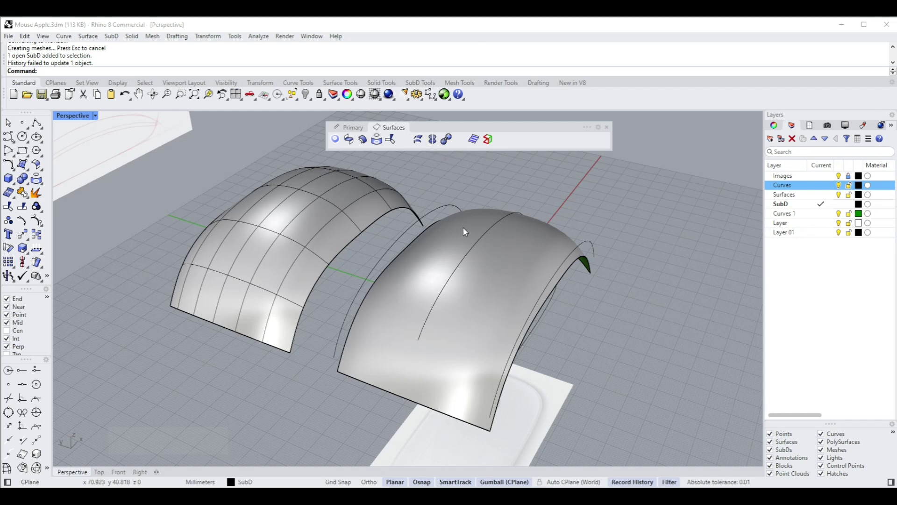
{"action": "right_click_drag", "start_coordinate": [587, 207], "coordinate": [550, 307]}
{"action": "left_click", "coordinate": [504, 223]}
{"action": "mouse_move", "coordinate": [523, 201]}
{"action": "right_mouse_down"}
{"action": "mouse_move", "coordinate": [467, 217]}
{"action": "mouse_move", "coordinate": [369, 291]}
{"action": "mouse_move", "coordinate": [488, 248]}
{"action": "mouse_move", "coordinate": [486, 207]}
{"action": "mouse_move", "coordinate": [514, 215]}
{"action": "right_mouse_up"}
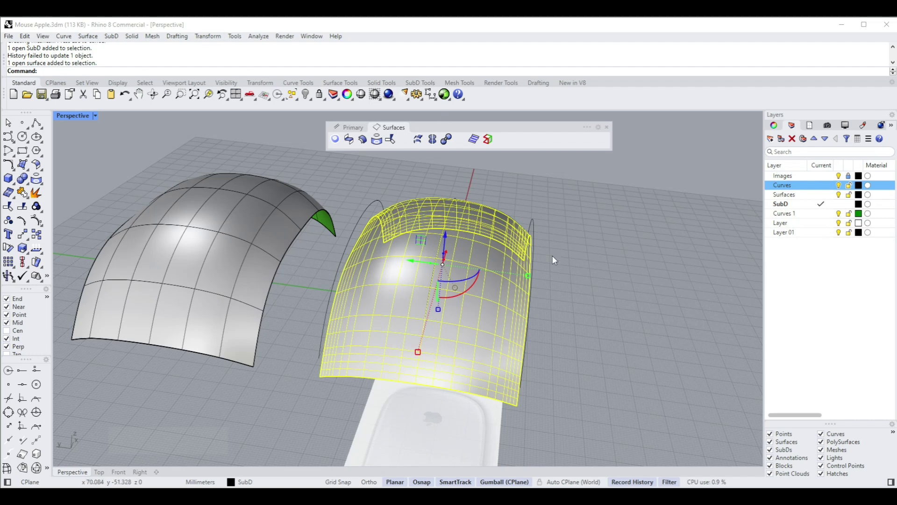
{"action": "right_click_drag", "start_coordinate": [571, 254], "coordinate": [421, 163]}
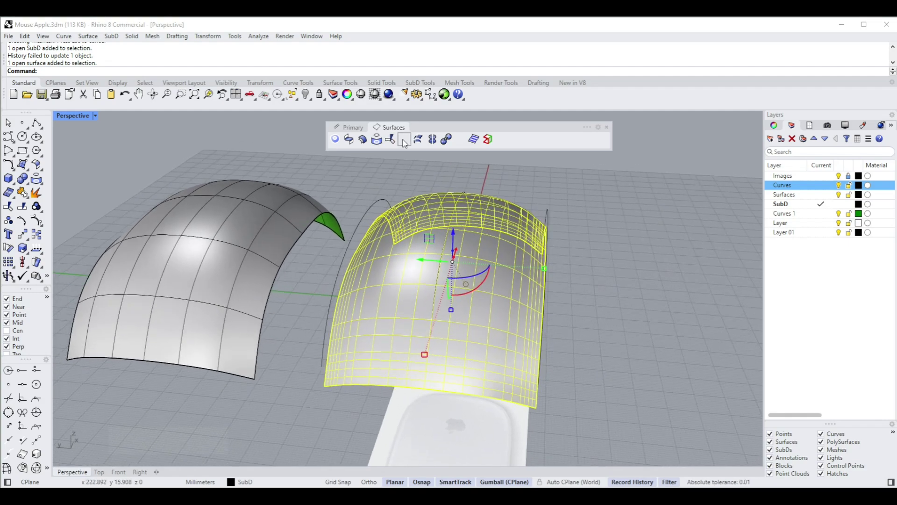
{"action": "left_click", "coordinate": [354, 129]}
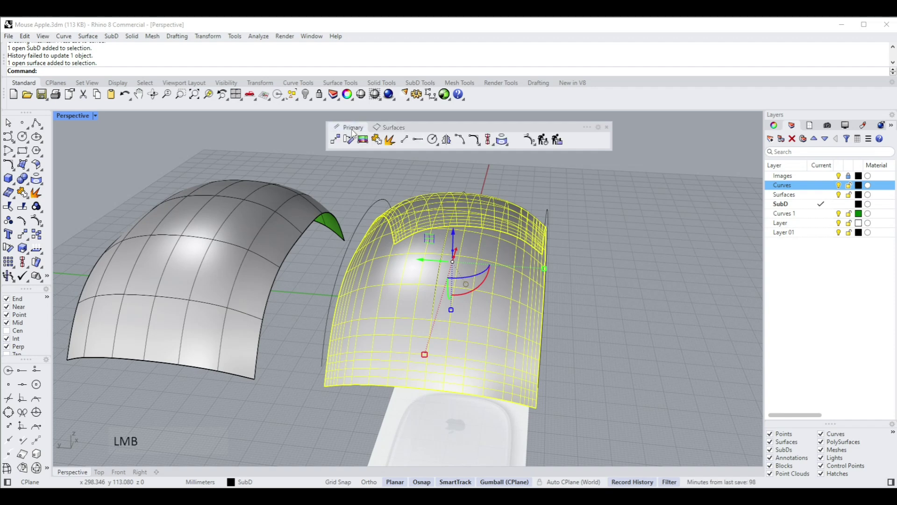
{"action": "left_click", "coordinate": [558, 140]}
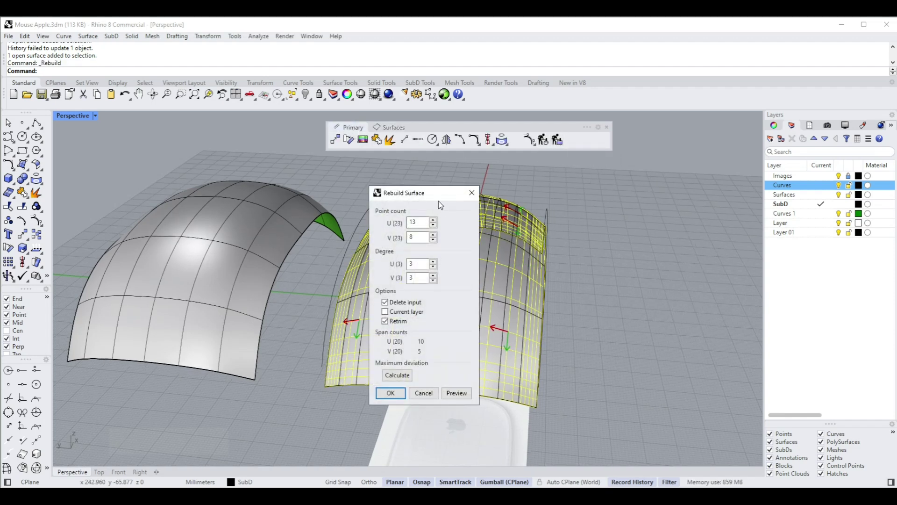
{"action": "left_click_drag", "start_coordinate": [442, 191], "coordinate": [648, 201]}
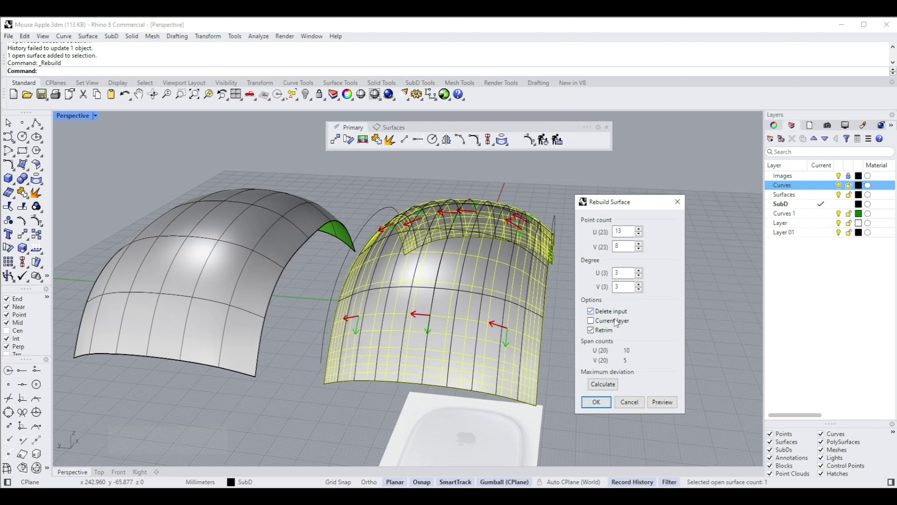
{"action": "left_click", "coordinate": [596, 402]}
{"action": "left_click", "coordinate": [588, 297]}
Trim the rebuilt surface with the closed mouse outline curve, removing the part outside the outline.
{"action": "left_click", "coordinate": [500, 238]}
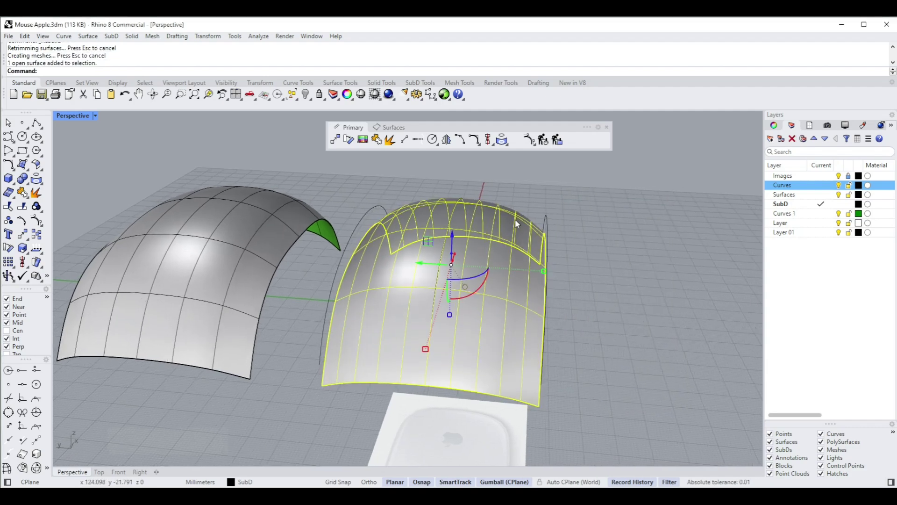
{"action": "right_click_drag", "start_coordinate": [516, 223], "coordinate": [523, 196]}
{"action": "left_click", "coordinate": [631, 278]}
{"action": "left_click", "coordinate": [573, 325]}
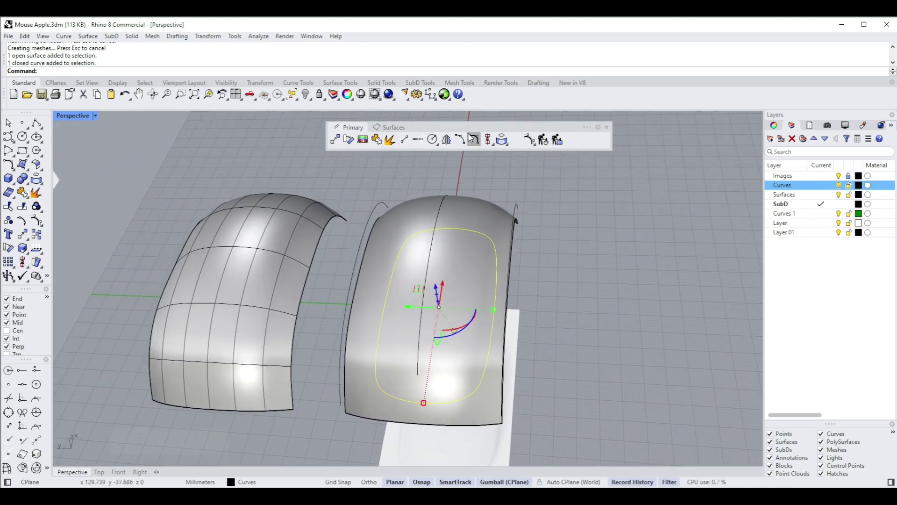
{"action": "left_click", "coordinate": [398, 127]}
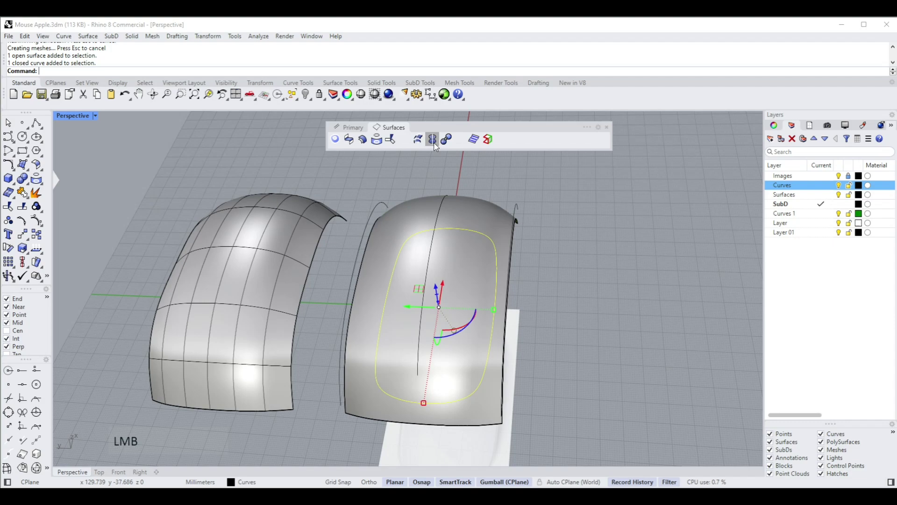
{"action": "left_click", "coordinate": [392, 139]}
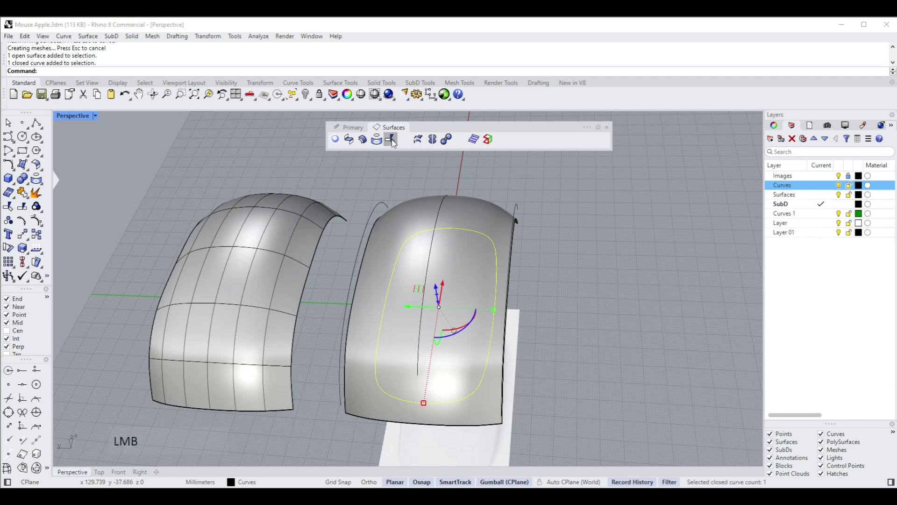
{"action": "left_click", "coordinate": [497, 398]}
{"action": "right_click_drag", "start_coordinate": [497, 398], "coordinate": [580, 257]}
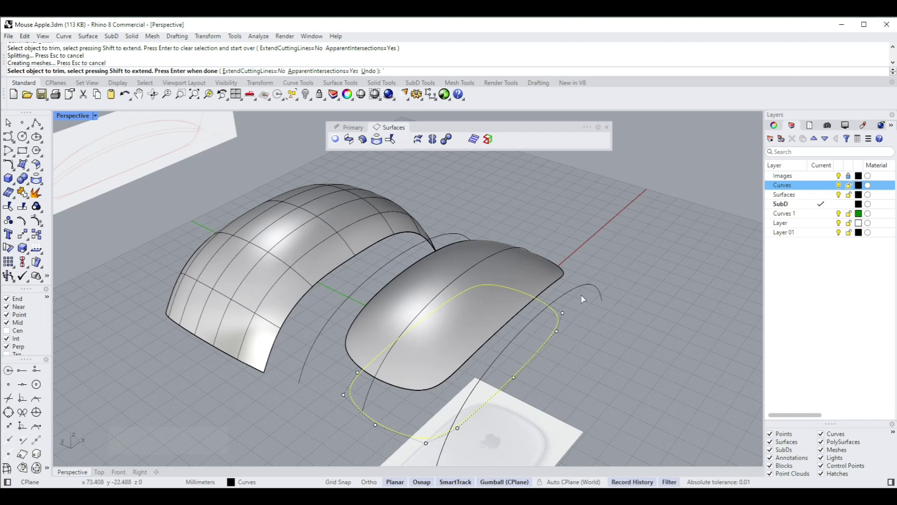
Lock the Curves layer, end the trim and turn off the outline curve's control points.
{"action": "right_click_drag", "start_coordinate": [629, 301], "coordinate": [686, 234]}
{"action": "left_click", "coordinate": [848, 185]}
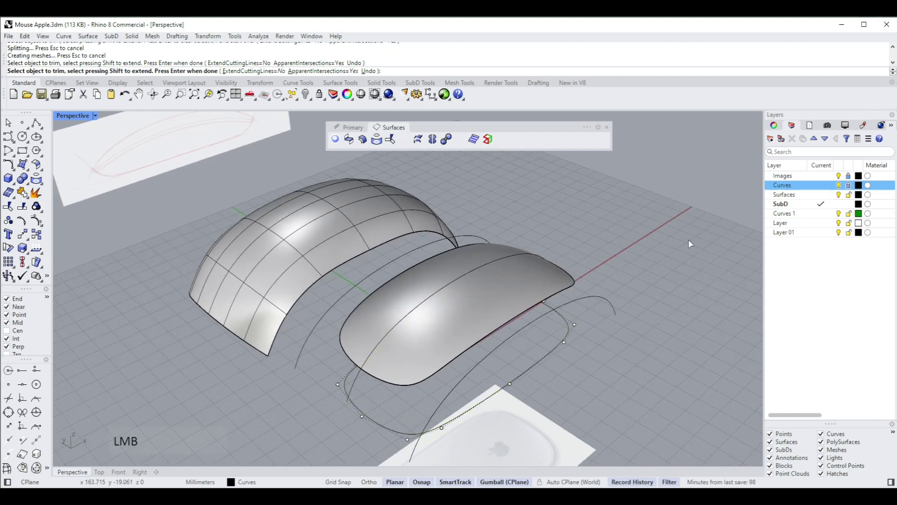
{"action": "right_click_drag", "start_coordinate": [608, 306], "coordinate": [564, 314]}
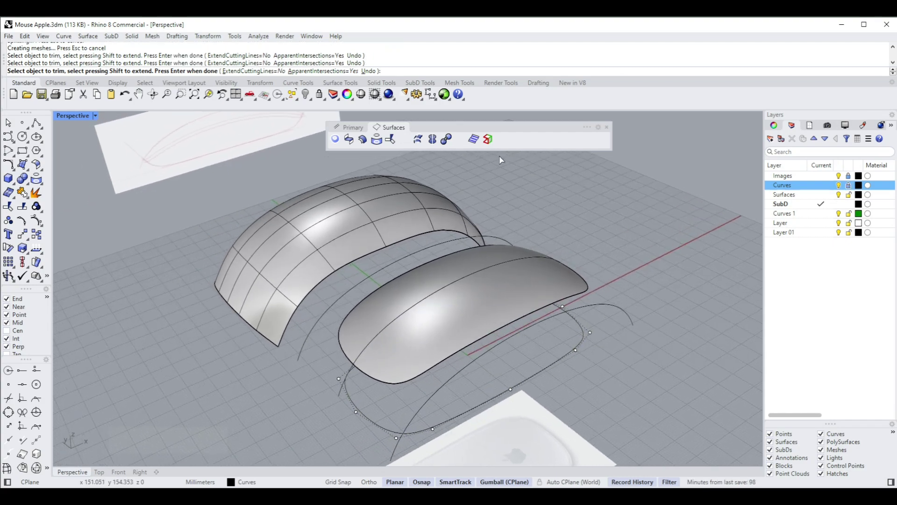
{"action": "left_click", "coordinate": [356, 130]}
{"action": "right_click", "coordinate": [533, 140]}
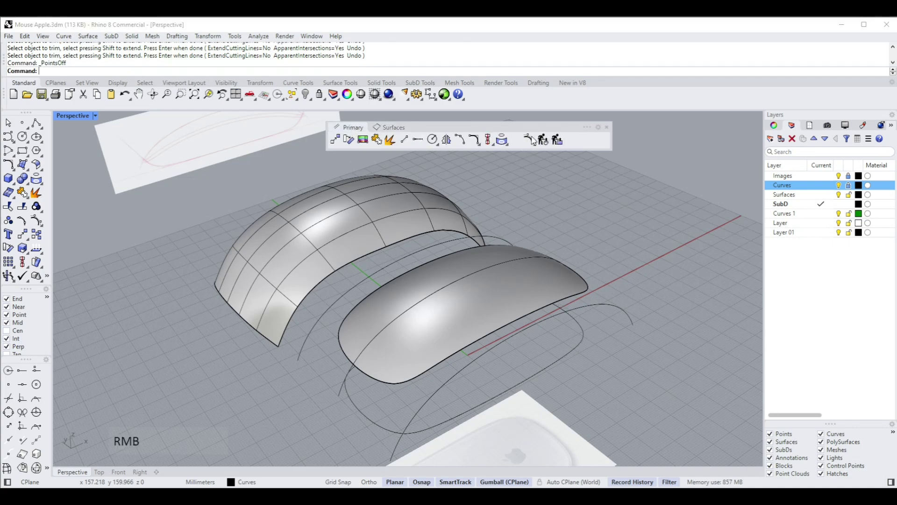
Examine the trimmed surface's smoothness with a Zebra analysis using vertical stripes of Medium size.
{"action": "left_click", "coordinate": [535, 280]}
{"action": "right_click_drag", "start_coordinate": [641, 265], "coordinate": [515, 153]}
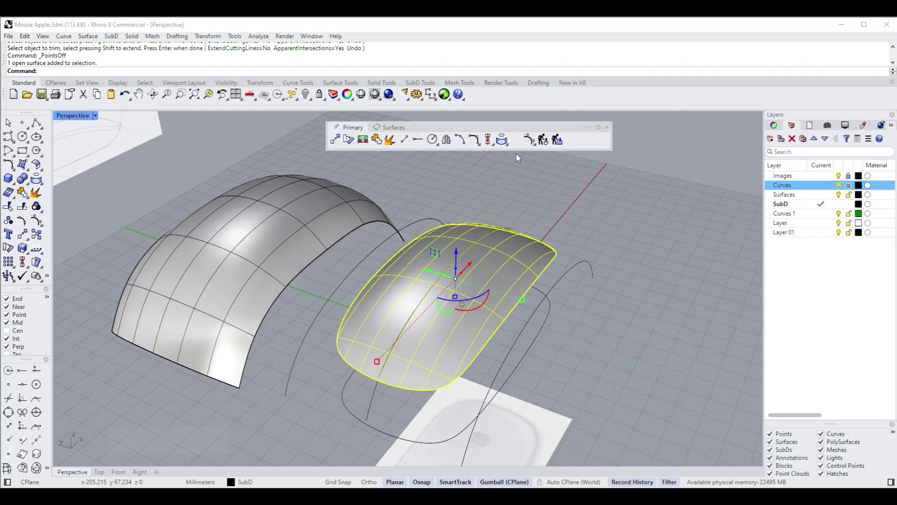
{"action": "left_click", "coordinate": [391, 128]}
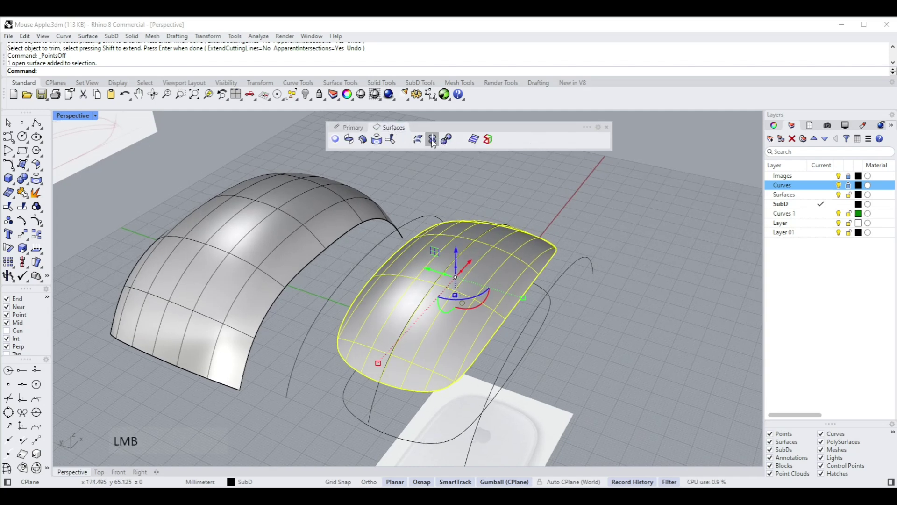
{"action": "left_click", "coordinate": [474, 140]}
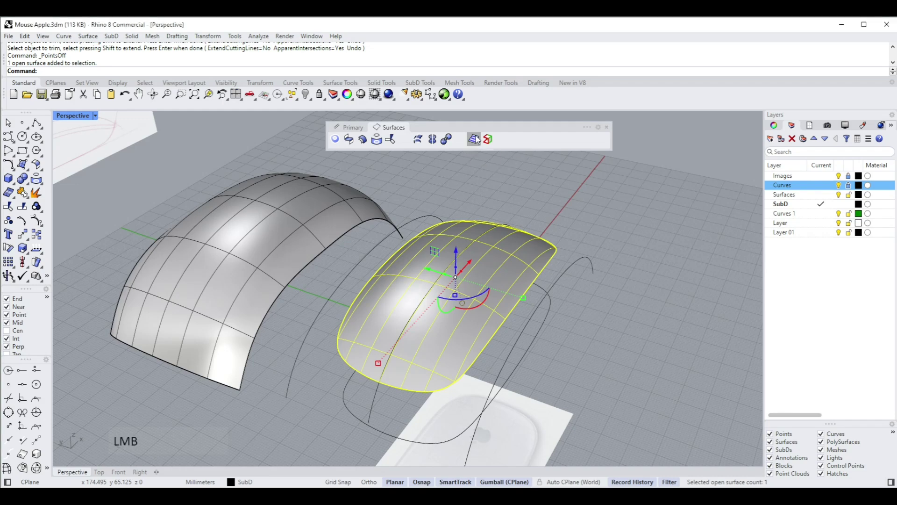
{"action": "right_click_drag", "start_coordinate": [619, 255], "coordinate": [601, 230]}
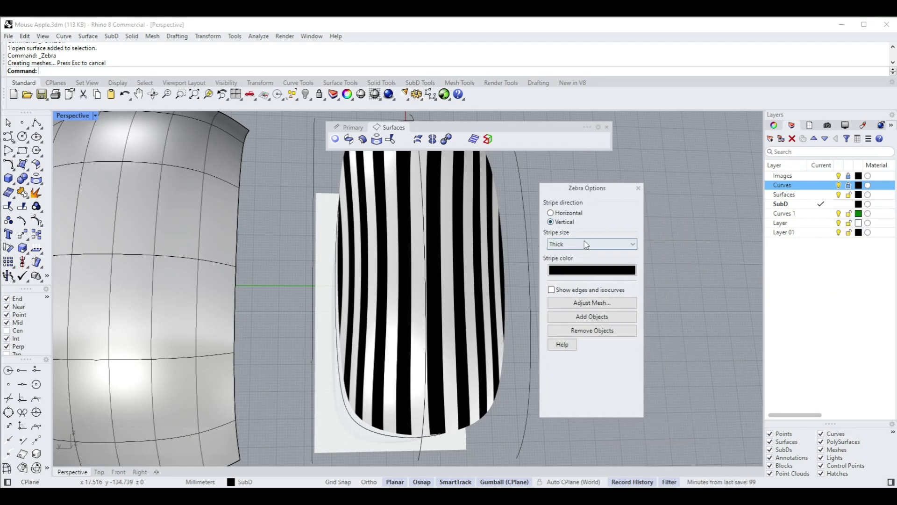
{"action": "left_click", "coordinate": [576, 246]}
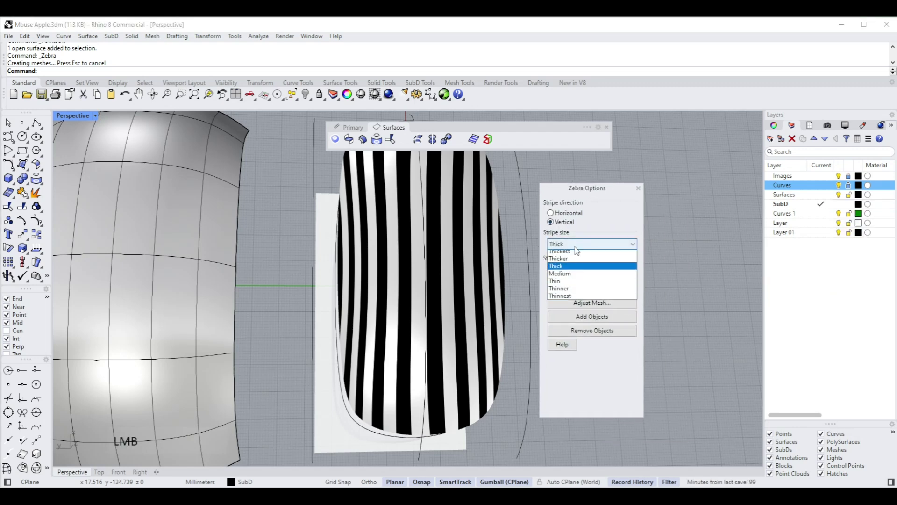
{"action": "left_click", "coordinate": [561, 276]}
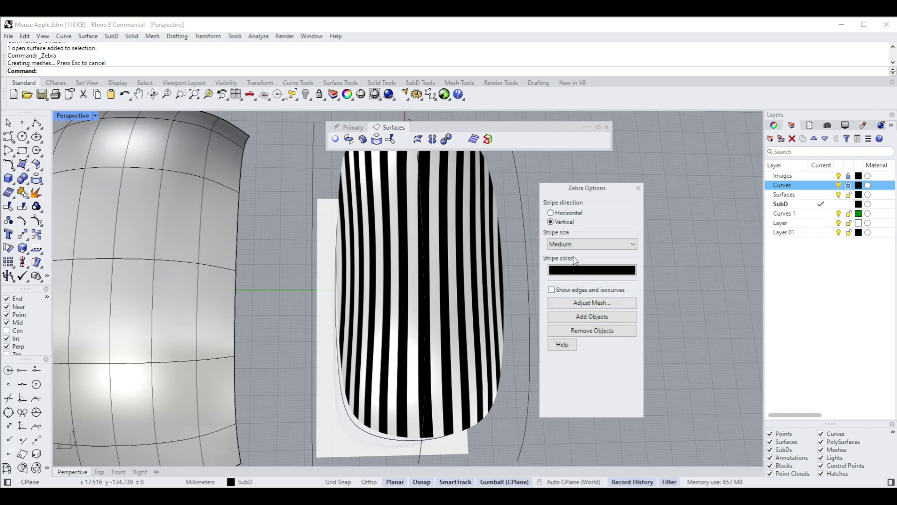
{"action": "right_click_drag", "start_coordinate": [515, 265], "coordinate": [513, 276]}
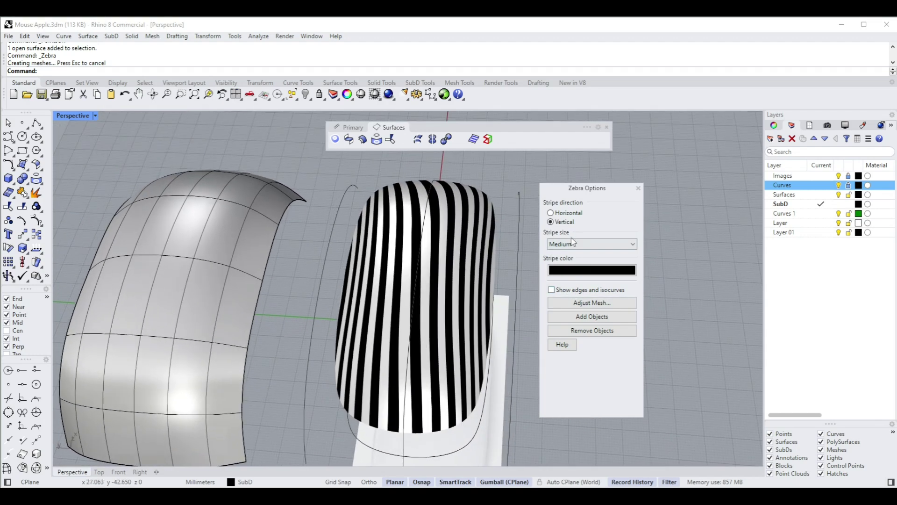
Examine the trimmed surface's smoothness with horizontal zebra stripes and end the Zebra analysis.
{"action": "left_click", "coordinate": [564, 213]}
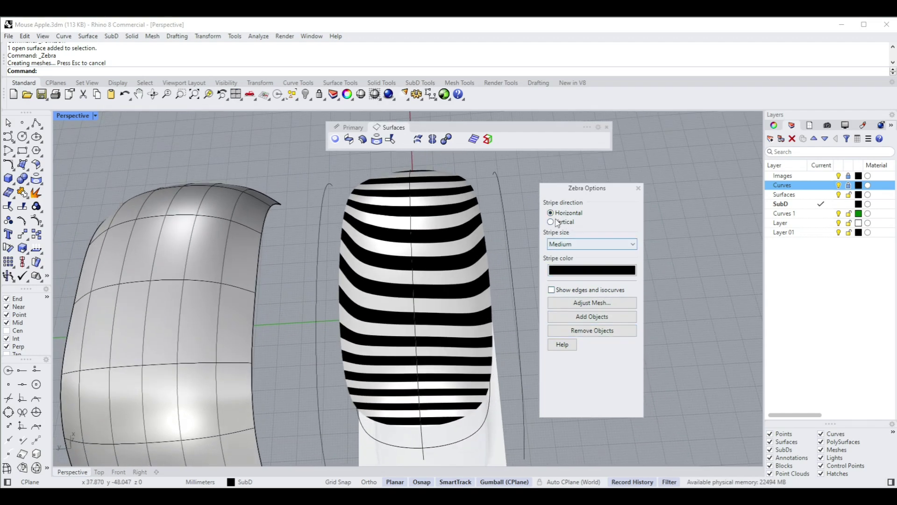
{"action": "left_click", "coordinate": [638, 188]}
{"action": "right_click_drag", "start_coordinate": [561, 251], "coordinate": [574, 350]}
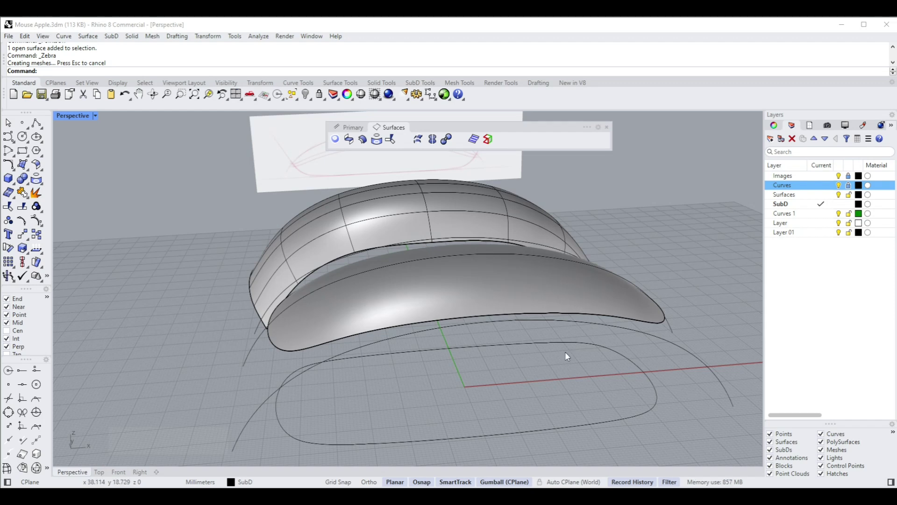
{"action": "right_click_drag", "start_coordinate": [573, 327], "coordinate": [566, 326]}
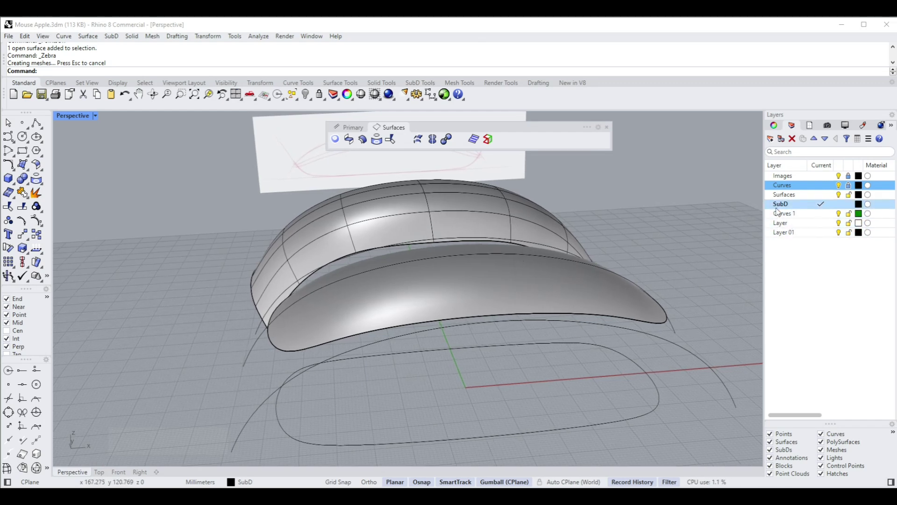
Move the trimmed mouse surface to the Surfaces layer and deselect it.
{"action": "left_click", "coordinate": [582, 273]}
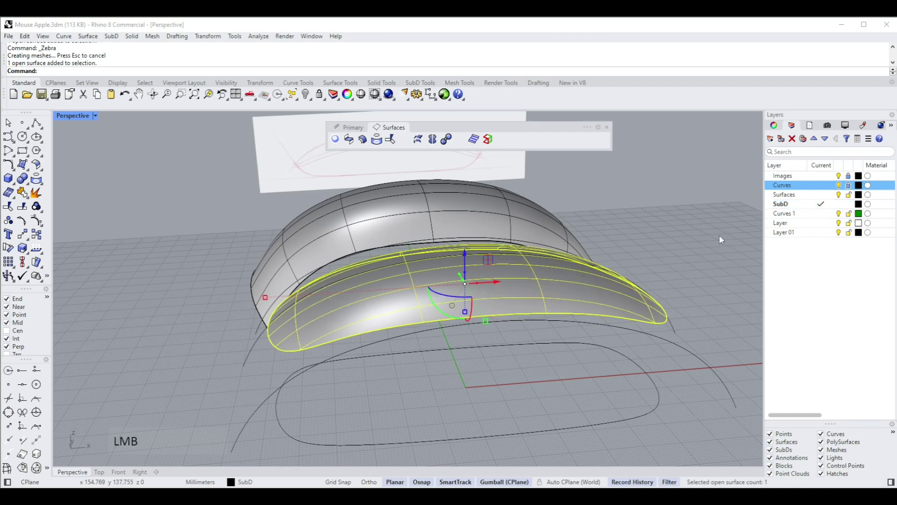
{"action": "right_click_drag", "start_coordinate": [719, 234], "coordinate": [503, 357]}
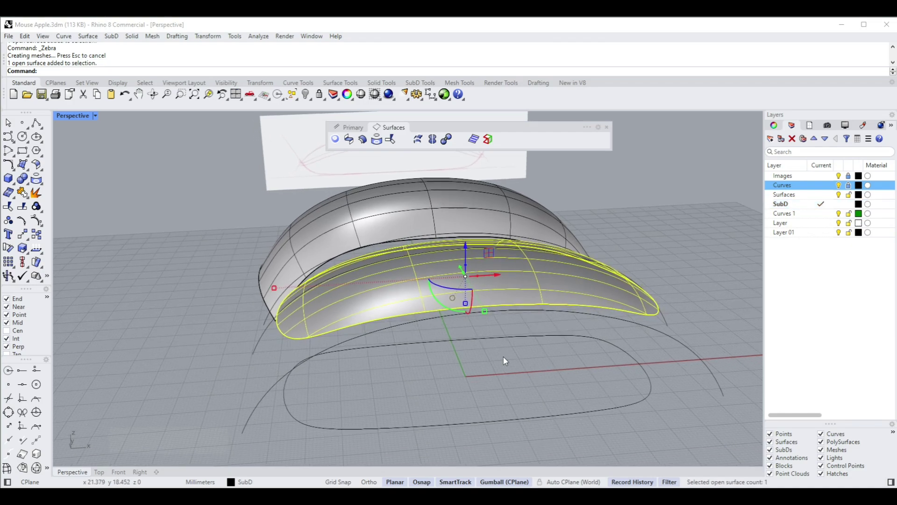
{"action": "left_click", "coordinate": [240, 482]}
{"action": "right_click", "coordinate": [242, 452]}
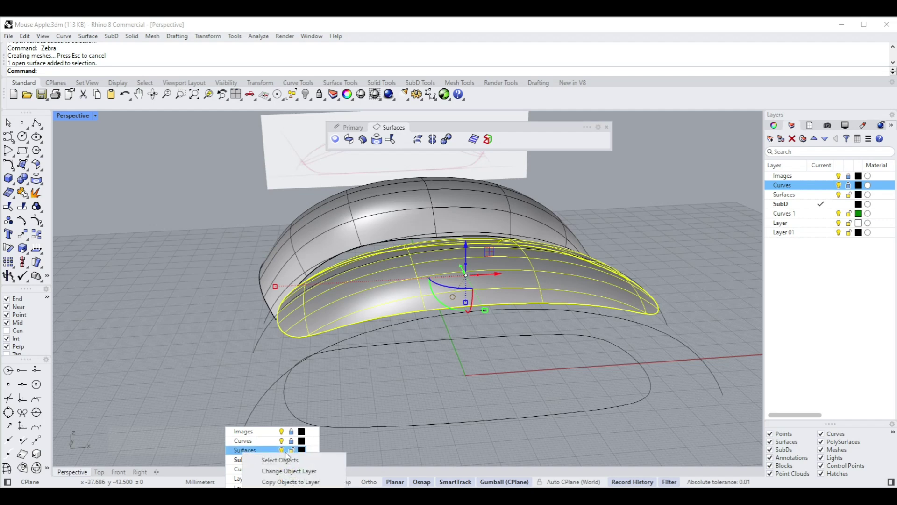
{"action": "left_click", "coordinate": [281, 469]}
{"action": "left_click", "coordinate": [730, 229]}
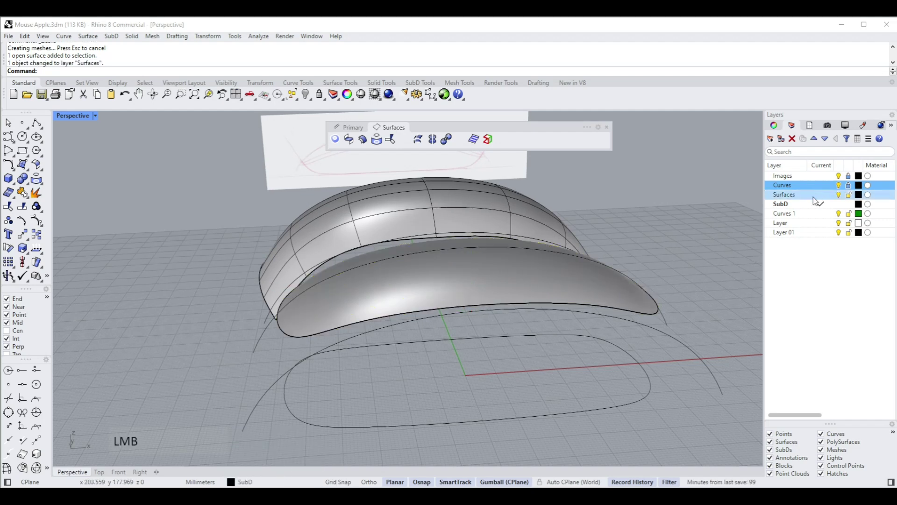
Make Surfaces the current layer and hide the SubD layer.
{"action": "left_click", "coordinate": [823, 194]}
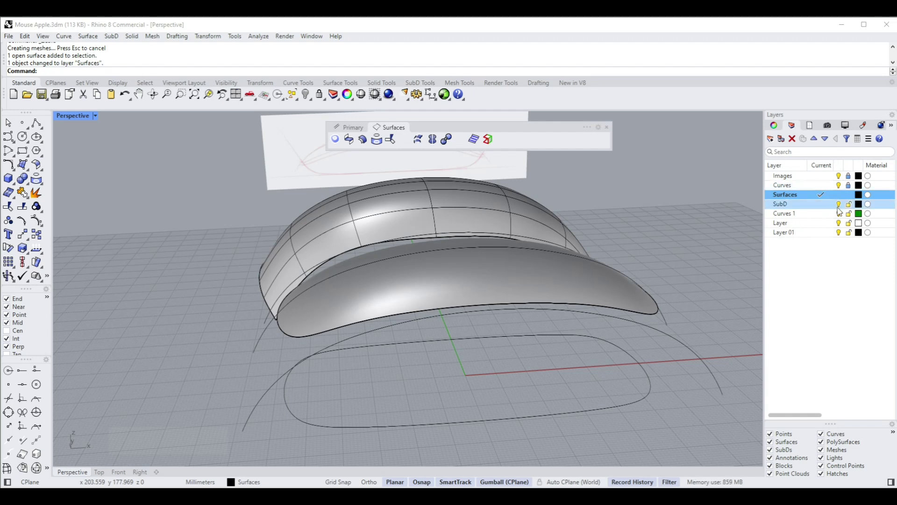
{"action": "left_click", "coordinate": [839, 204]}
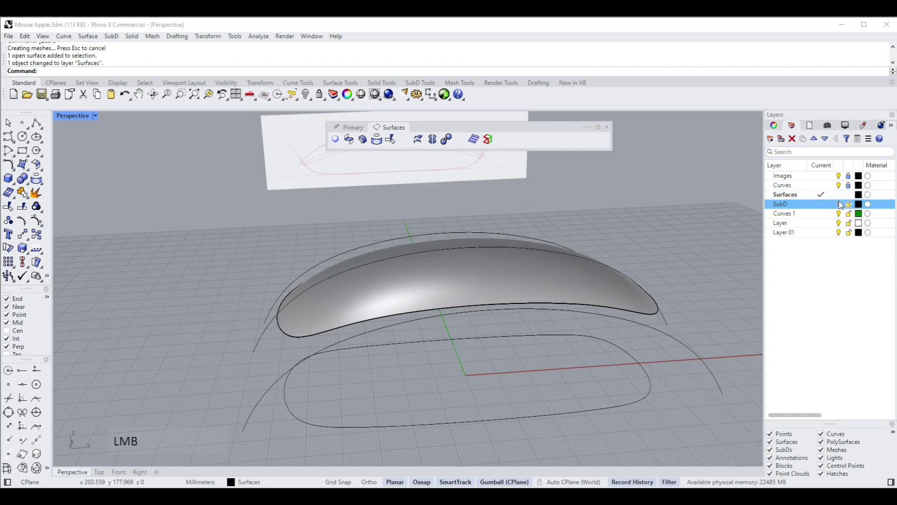
{"action": "right_click_drag", "start_coordinate": [710, 221], "coordinate": [581, 365]}
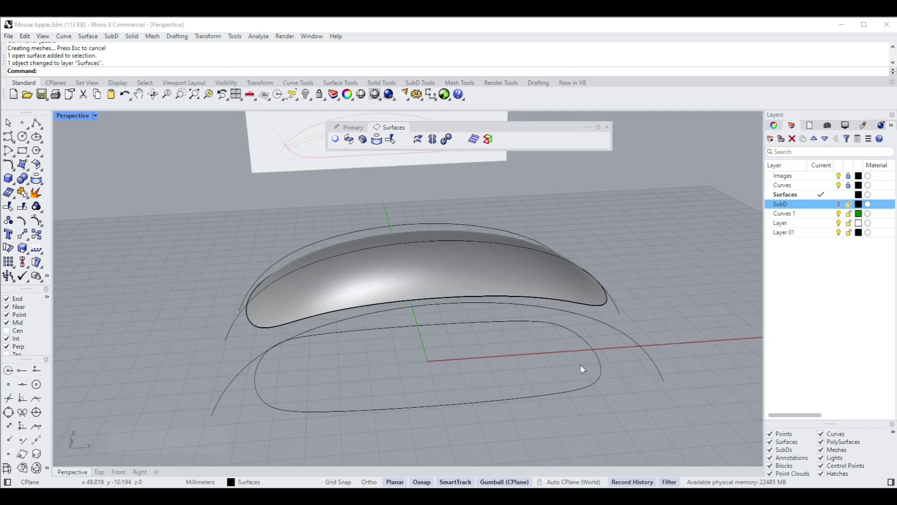
Unlock the Curves layer, select the closed mouse outline curve and switch to the Top view.
{"action": "left_click", "coordinate": [599, 354]}
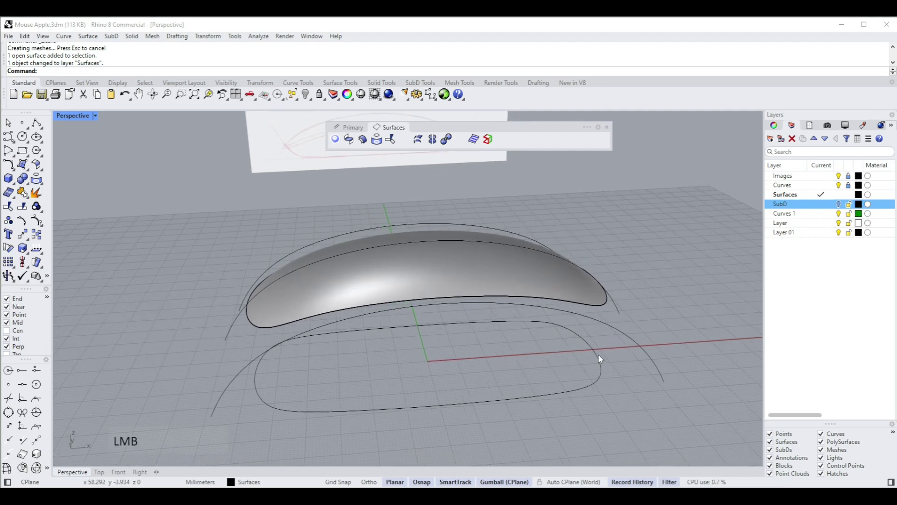
{"action": "left_click", "coordinate": [849, 187]}
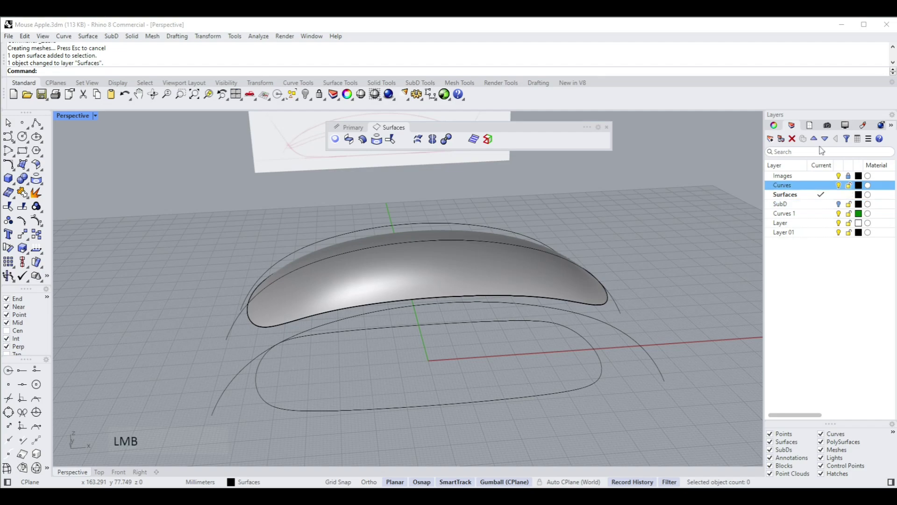
{"action": "left_click", "coordinate": [601, 361]}
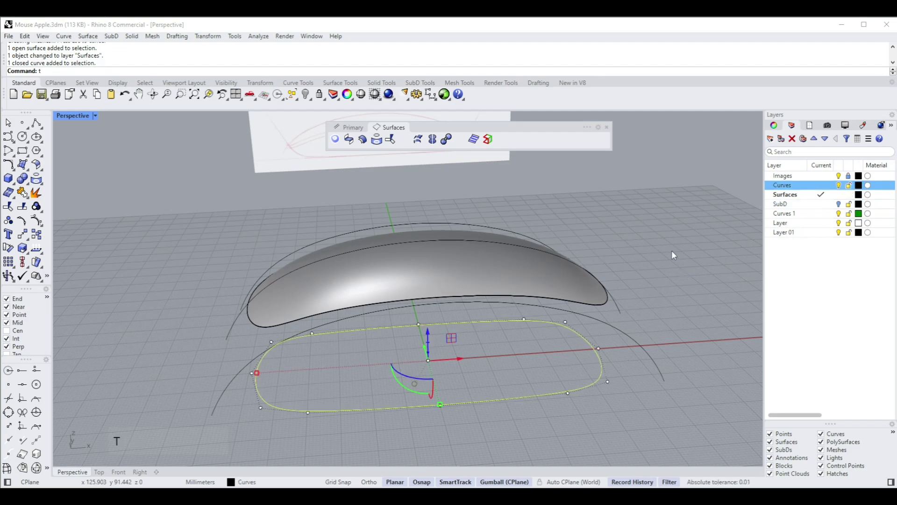
{"action": "key", "text": "Return"}
{"action": "scroll", "coordinate": [541, 286], "scroll_direction": "up", "scroll_amount": 2}
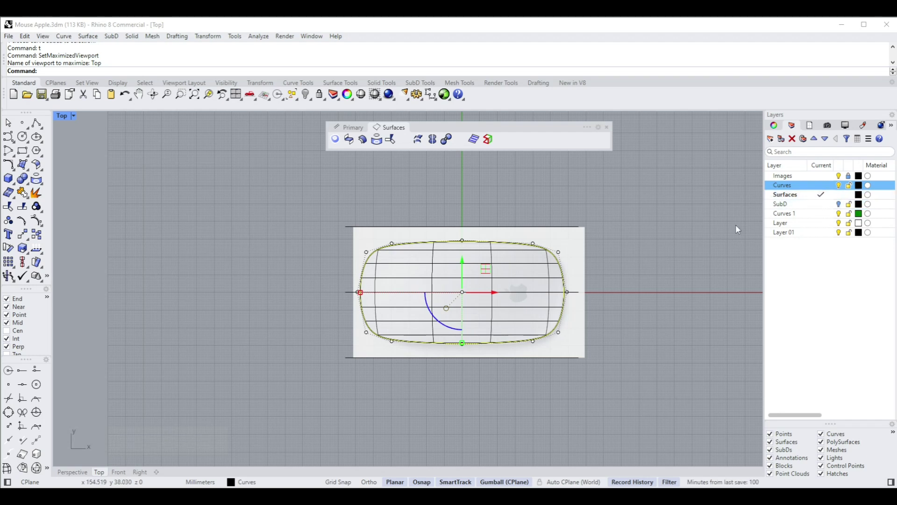
Clear the selection, make Curves the current layer and hide the Surfaces layer.
{"action": "left_click", "coordinate": [630, 251]}
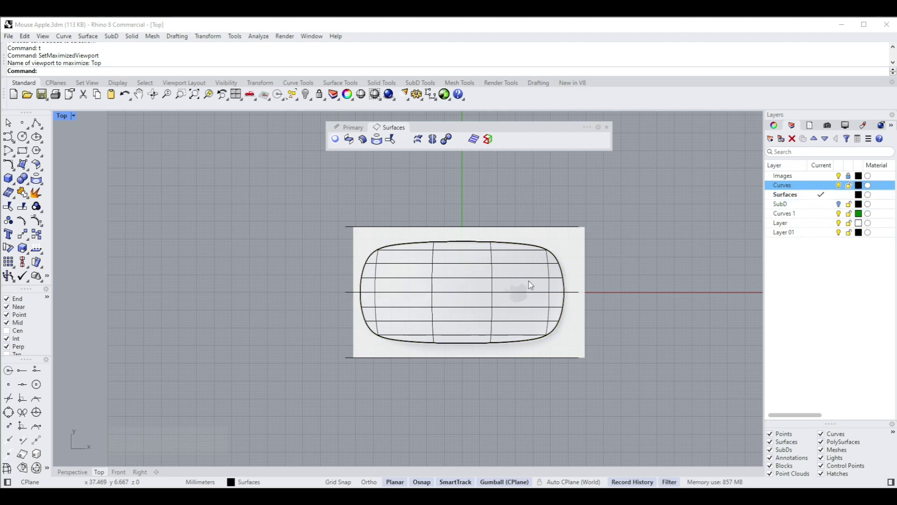
{"action": "left_click", "coordinate": [529, 281]}
{"action": "left_click", "coordinate": [687, 251]}
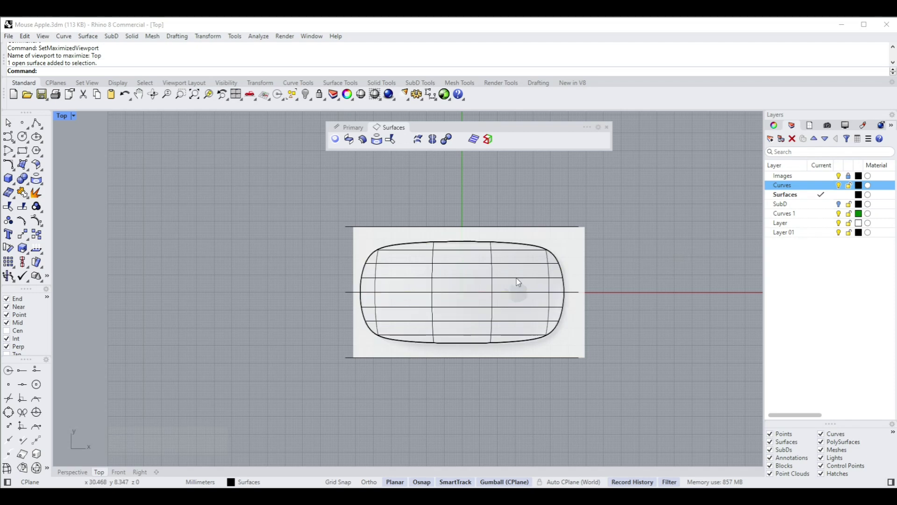
{"action": "left_click", "coordinate": [548, 280]}
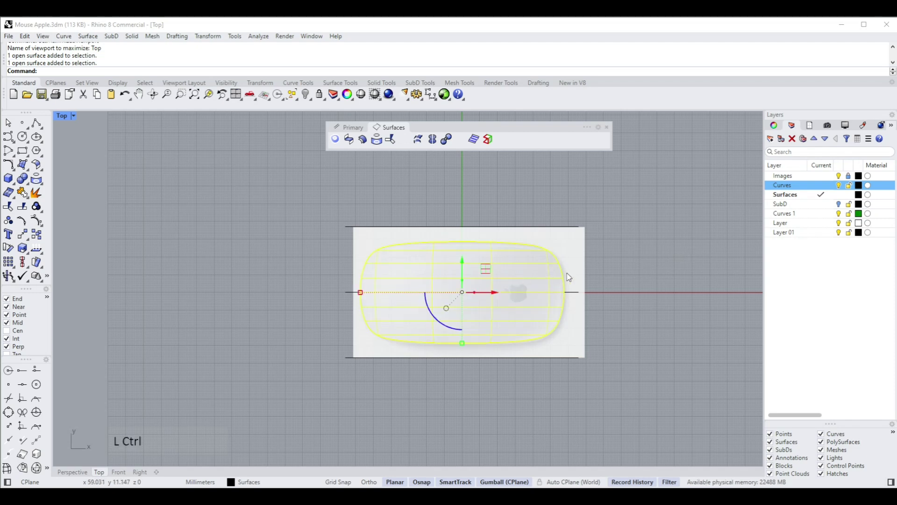
{"action": "left_click", "coordinate": [680, 250]}
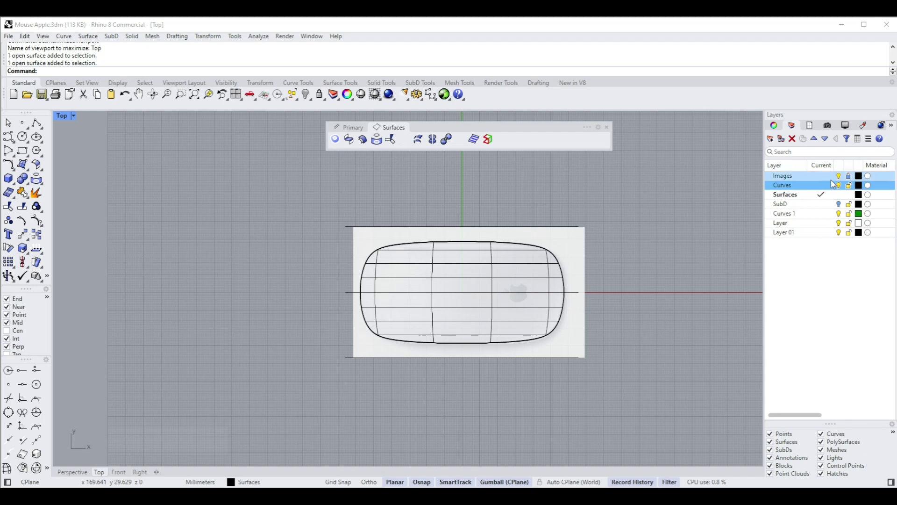
{"action": "left_click", "coordinate": [822, 185]}
{"action": "left_click", "coordinate": [840, 195]}
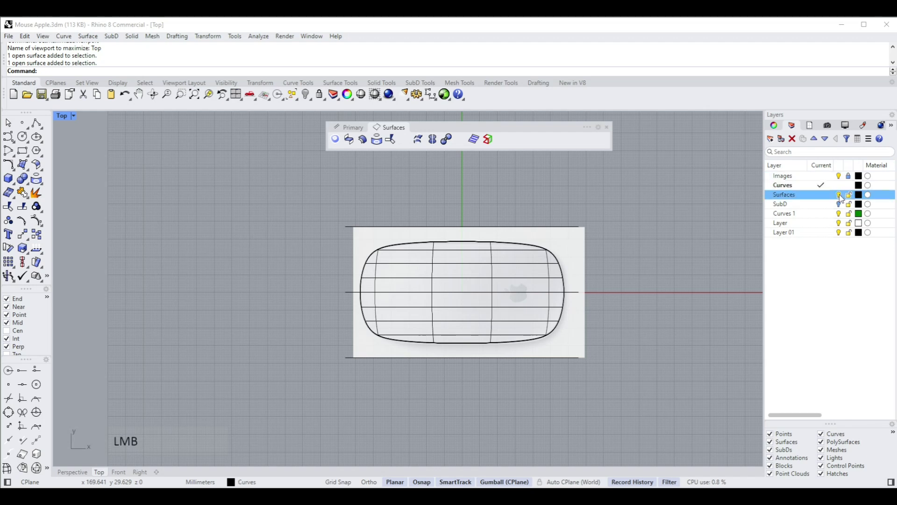
Create a copy of the closed mouse outline scaled uniformly about its centre to a little over half its size.
{"action": "left_click", "coordinate": [557, 267]}
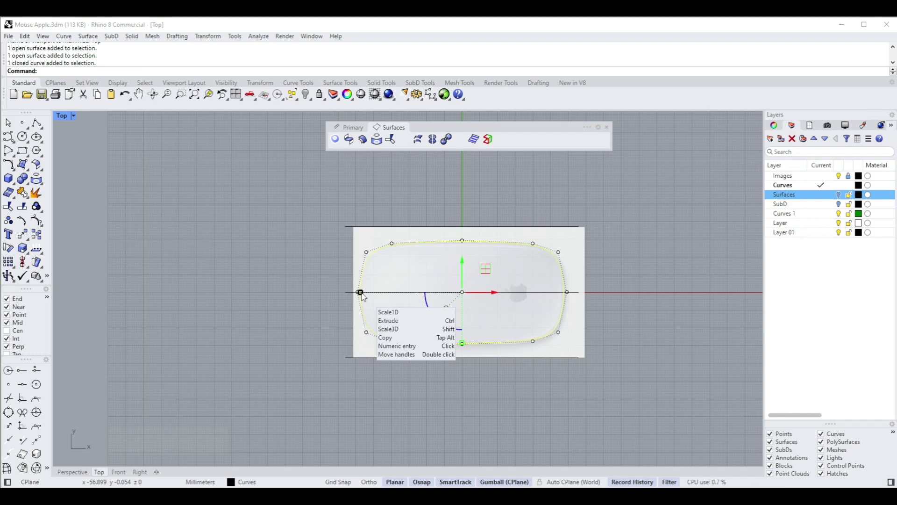
{"action": "key", "text": "shift"}
{"action": "key", "text": "alt"}
{"action": "left_click_drag", "start_coordinate": [361, 293], "coordinate": [402, 293], "text": "alt+shift"}
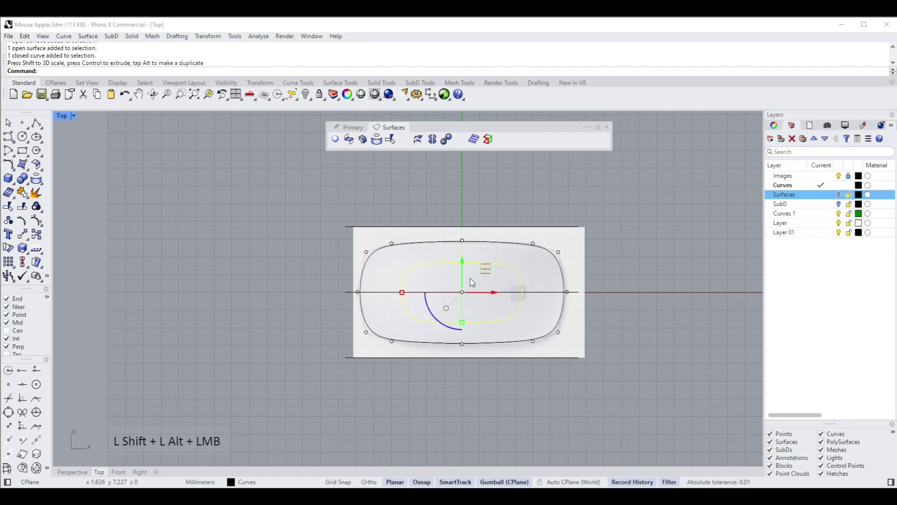
{"action": "left_click", "coordinate": [704, 253]}
Examine the control points along the upper edge of the smaller inner outline curve.
{"action": "left_click", "coordinate": [490, 267]}
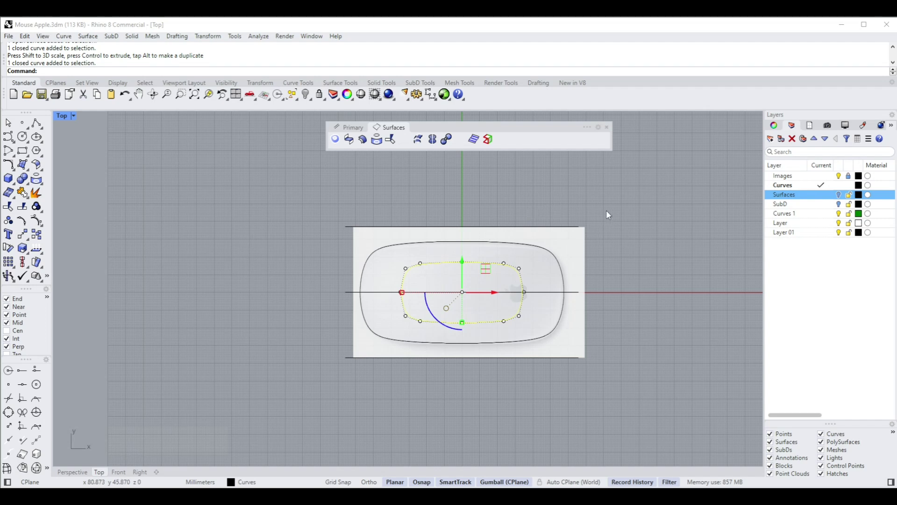
{"action": "scroll", "coordinate": [467, 257], "scroll_direction": "up", "scroll_amount": 1}
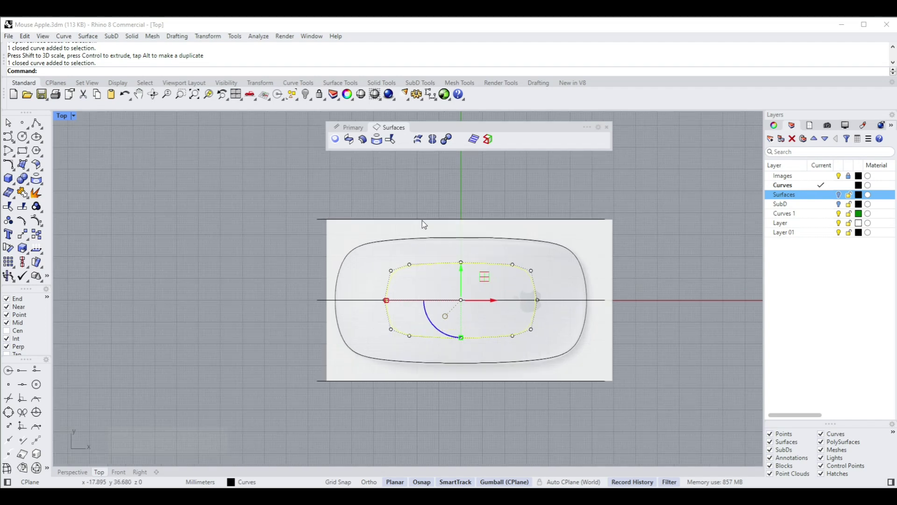
{"action": "left_click", "coordinate": [389, 209]}
{"action": "left_click_drag", "start_coordinate": [390, 209], "coordinate": [518, 269]}
{"action": "scroll", "coordinate": [461, 265], "scroll_direction": "up", "scroll_amount": 3}
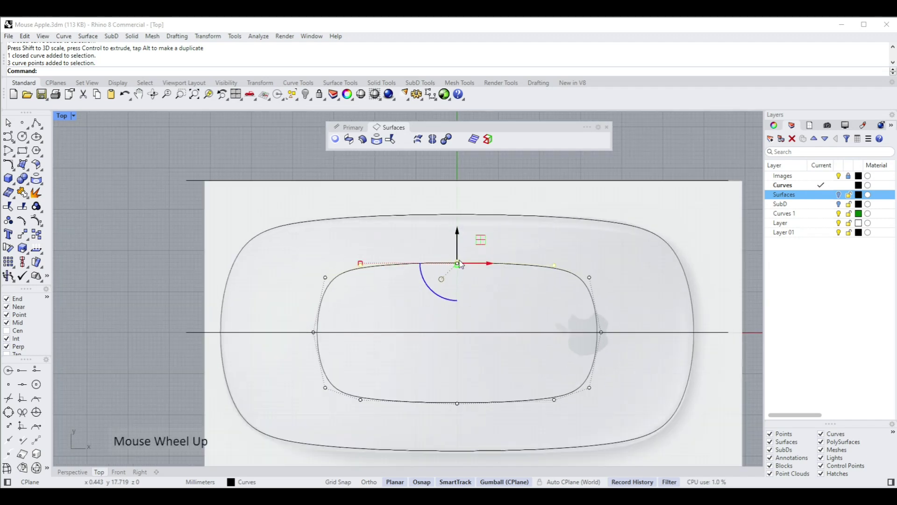
{"action": "scroll", "coordinate": [457, 265], "scroll_direction": "up", "scroll_amount": 2}
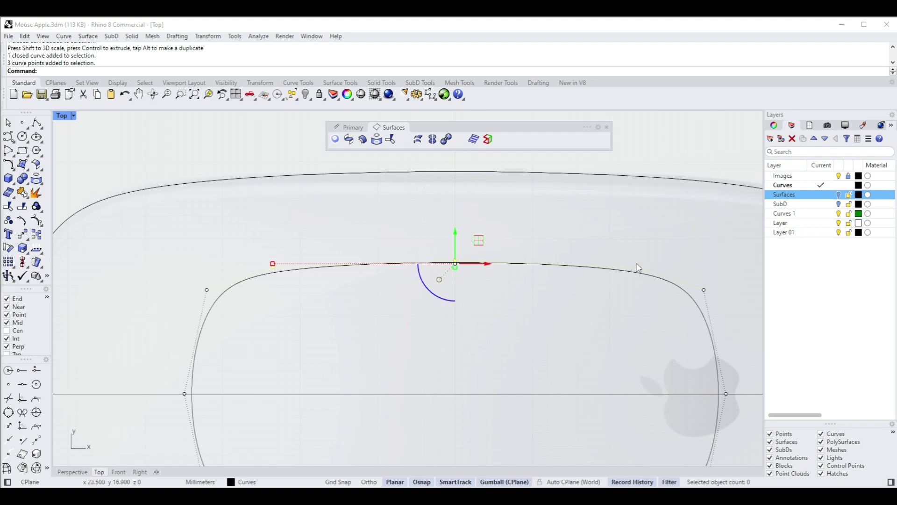
{"action": "left_click", "coordinate": [648, 243]}
{"action": "left_click", "coordinate": [633, 271]}
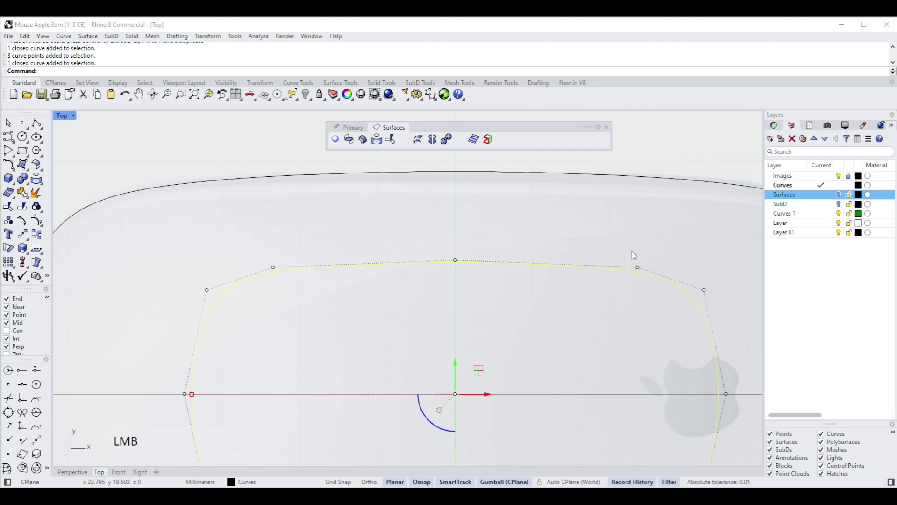
{"action": "left_click", "coordinate": [638, 267]}
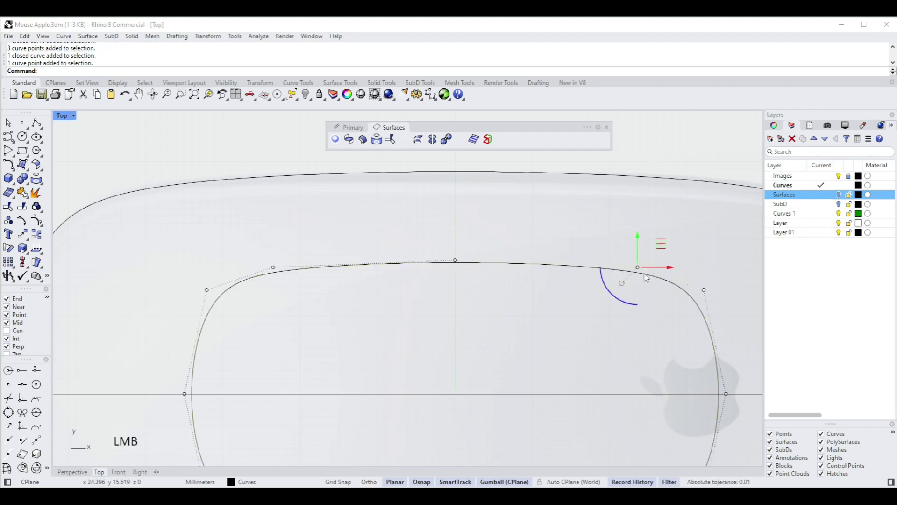
{"action": "left_click", "coordinate": [455, 260], "text": "shift"}
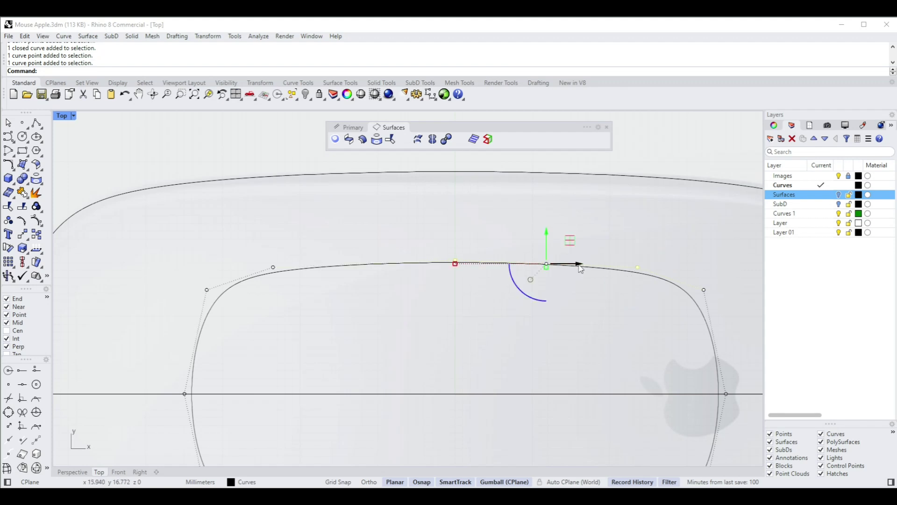
{"action": "left_click", "coordinate": [528, 271]}
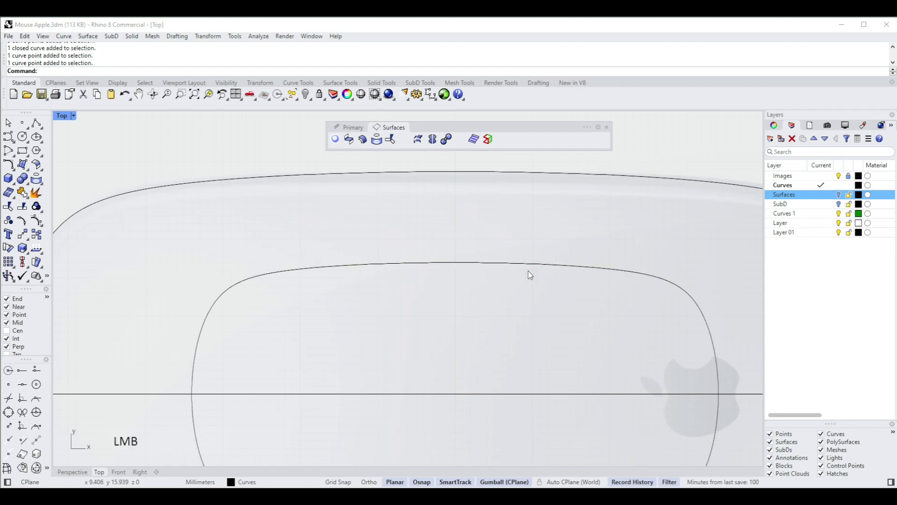
{"action": "left_click", "coordinate": [504, 263]}
{"action": "scroll", "coordinate": [458, 262], "scroll_direction": "down", "scroll_amount": 8}
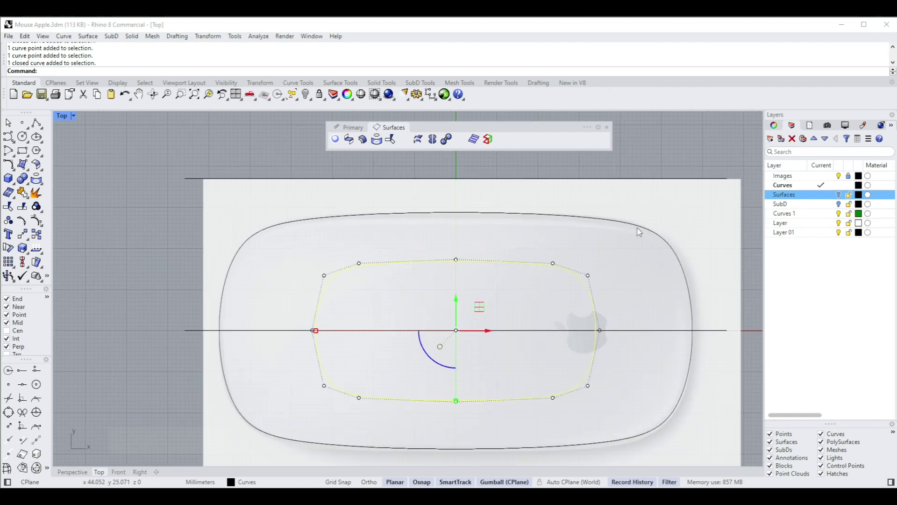
{"action": "left_click", "coordinate": [738, 243]}
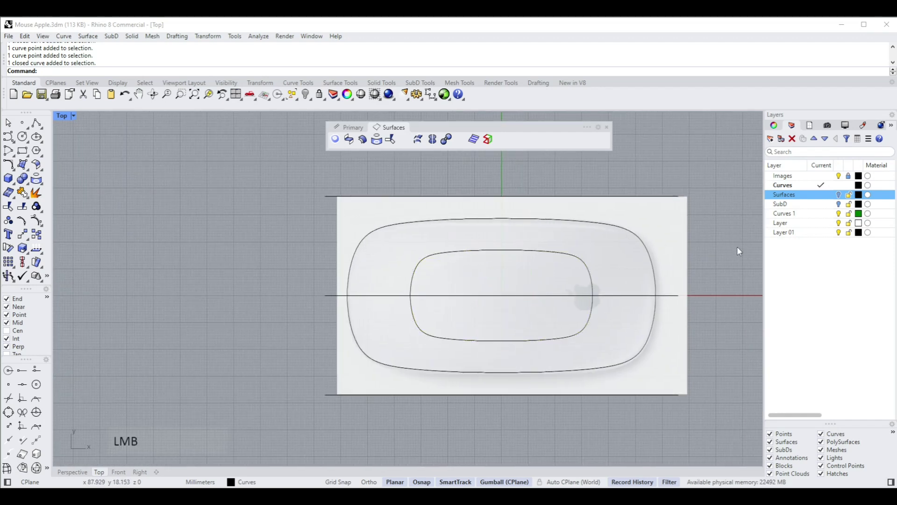
Create a planar surface from the smaller inner outline curve and switch to the Perspective view.
{"action": "left_click", "coordinate": [539, 256]}
{"action": "left_click", "coordinate": [350, 127]}
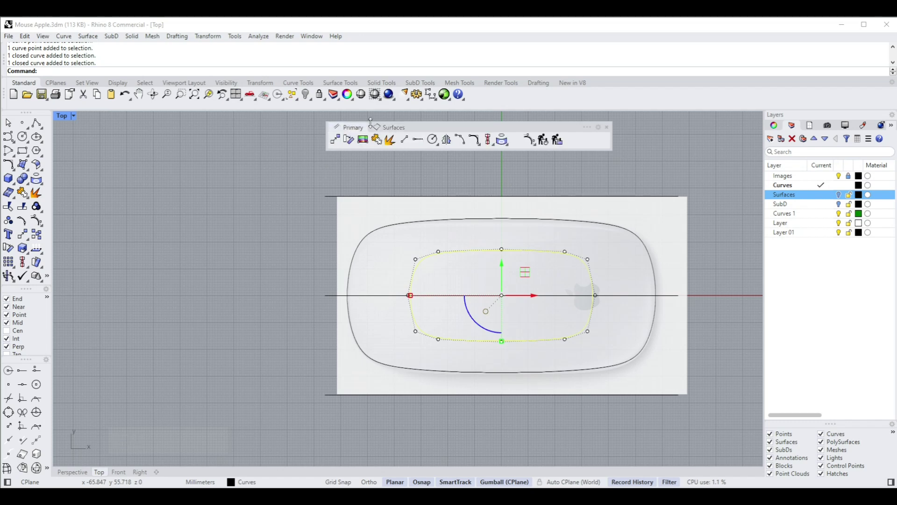
{"action": "left_click", "coordinate": [386, 128]}
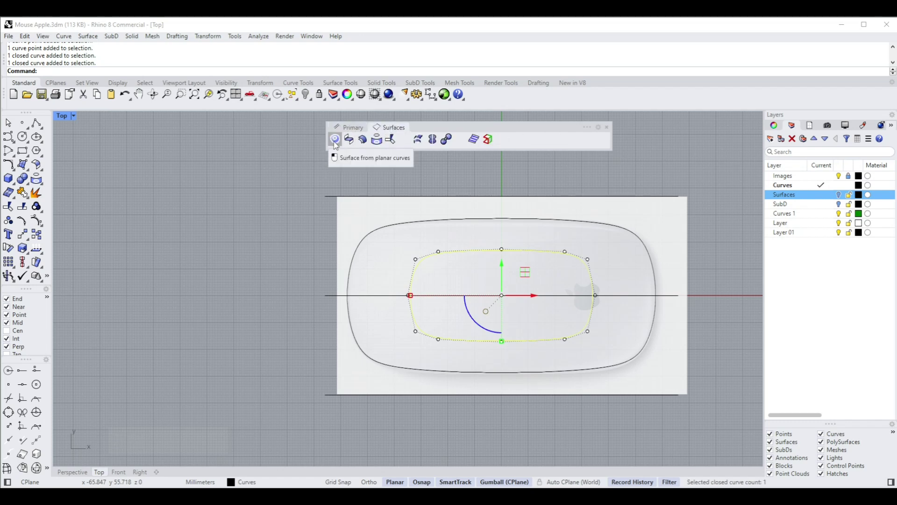
{"action": "left_click", "coordinate": [336, 139]}
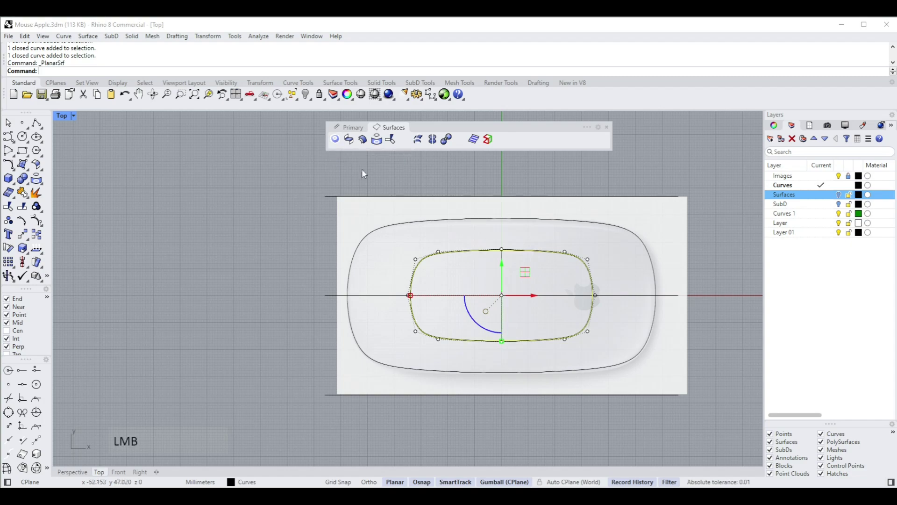
{"action": "type", "text": "2"}
{"action": "right_click", "coordinate": [715, 185]}
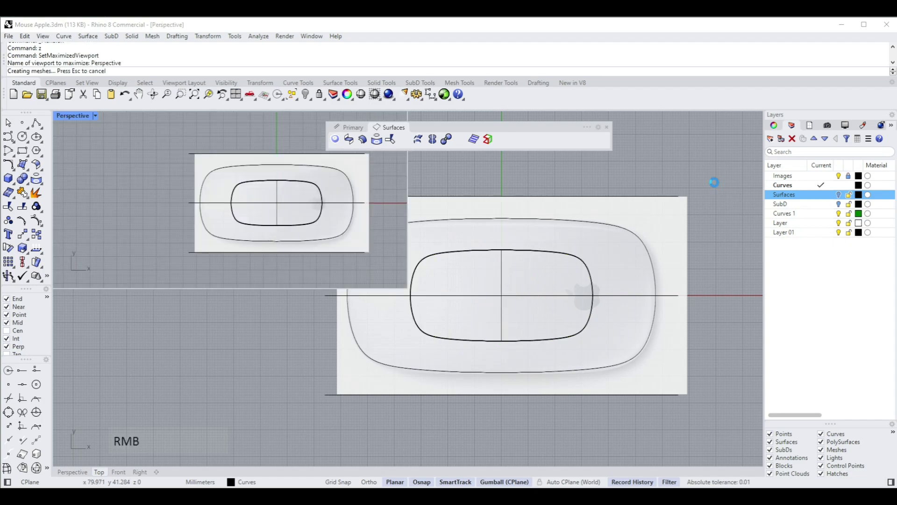
Move the inner planar base surface to the Surfaces layer.
{"action": "right_click_drag", "start_coordinate": [458, 229], "coordinate": [741, 209]}
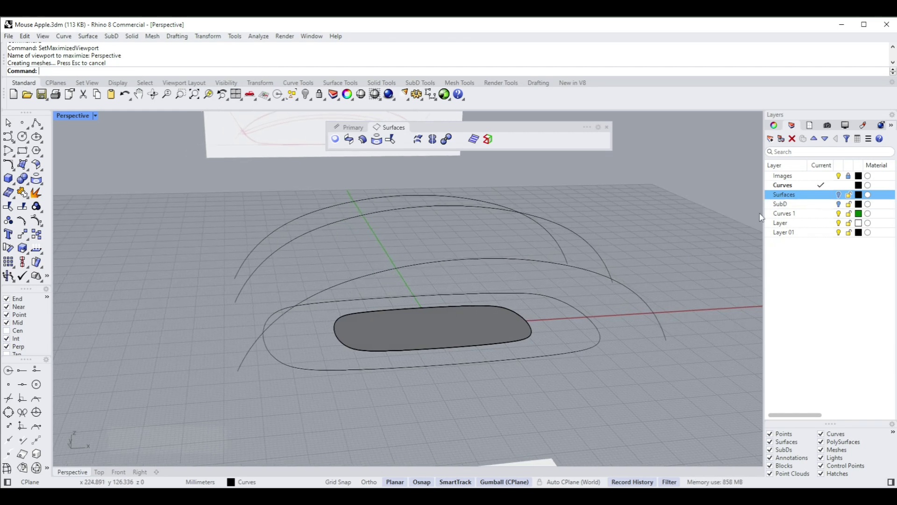
{"action": "left_click", "coordinate": [500, 330]}
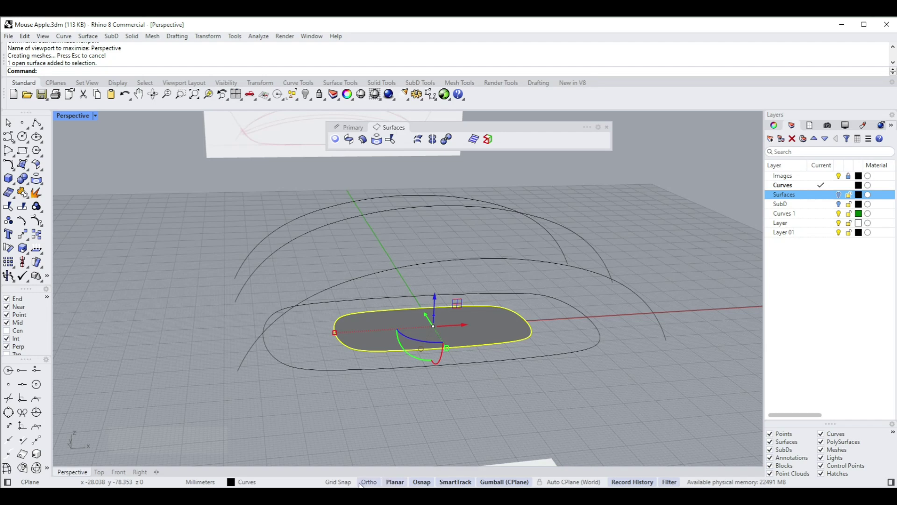
{"action": "left_click", "coordinate": [256, 483]}
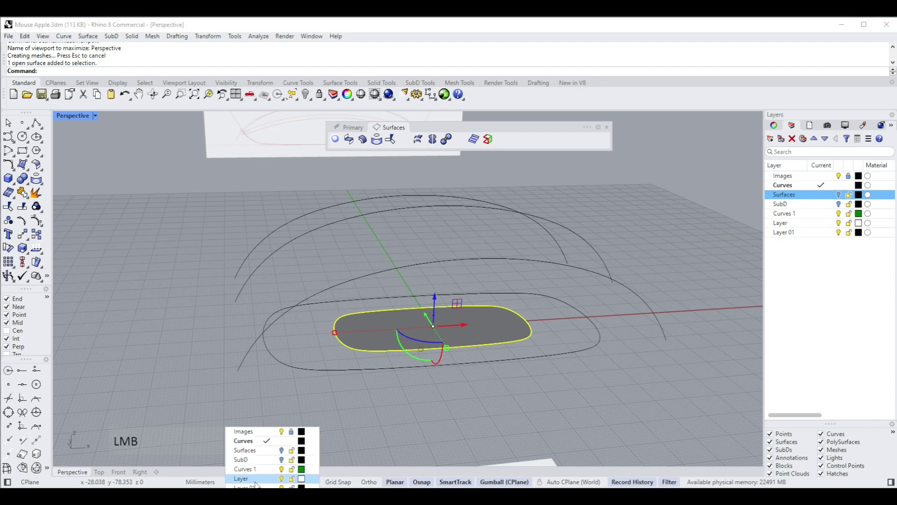
{"action": "right_click", "coordinate": [255, 450]}
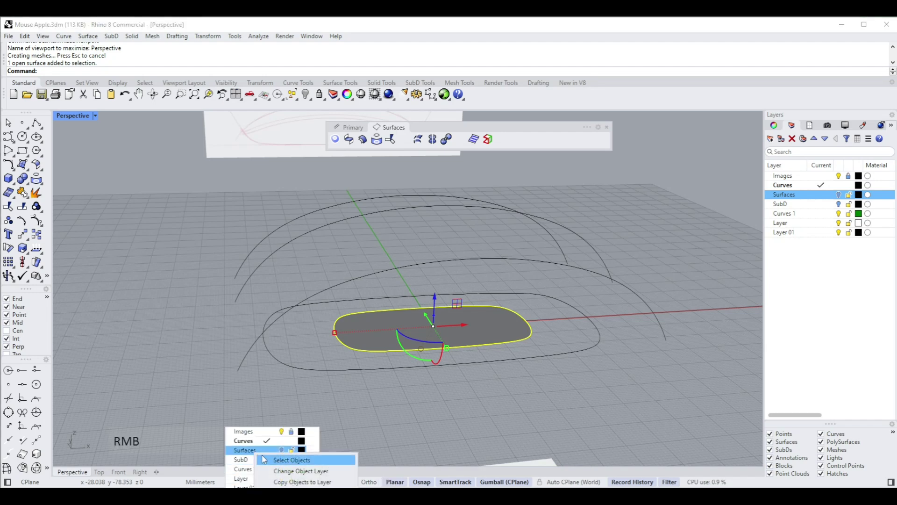
{"action": "left_click", "coordinate": [295, 470]}
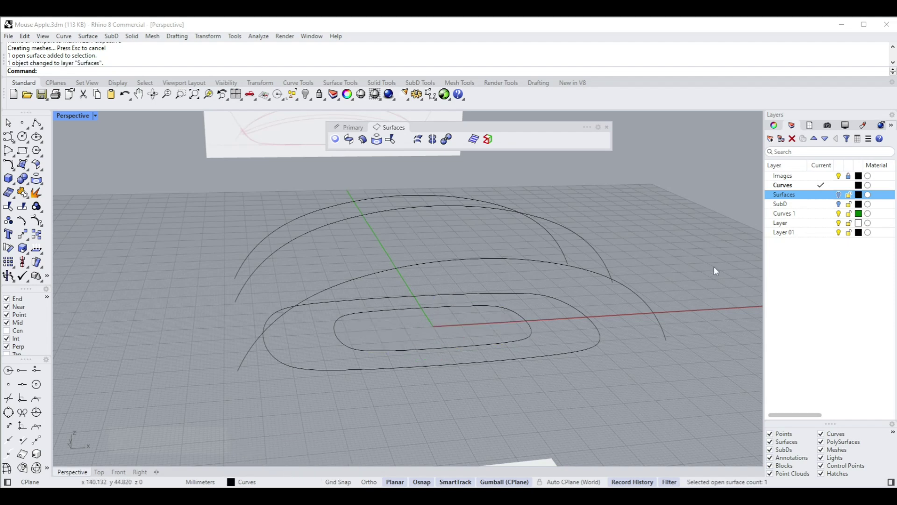
Show the Surfaces layer, make it current and hide the Curves layer.
{"action": "left_click", "coordinate": [839, 195]}
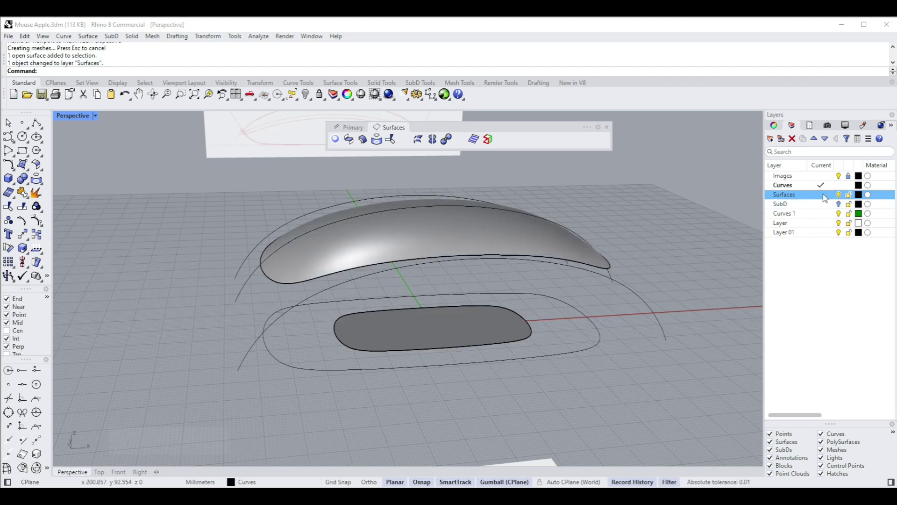
{"action": "left_click", "coordinate": [822, 195]}
{"action": "left_click", "coordinate": [839, 185]}
{"action": "right_click_drag", "start_coordinate": [663, 236], "coordinate": [527, 229]}
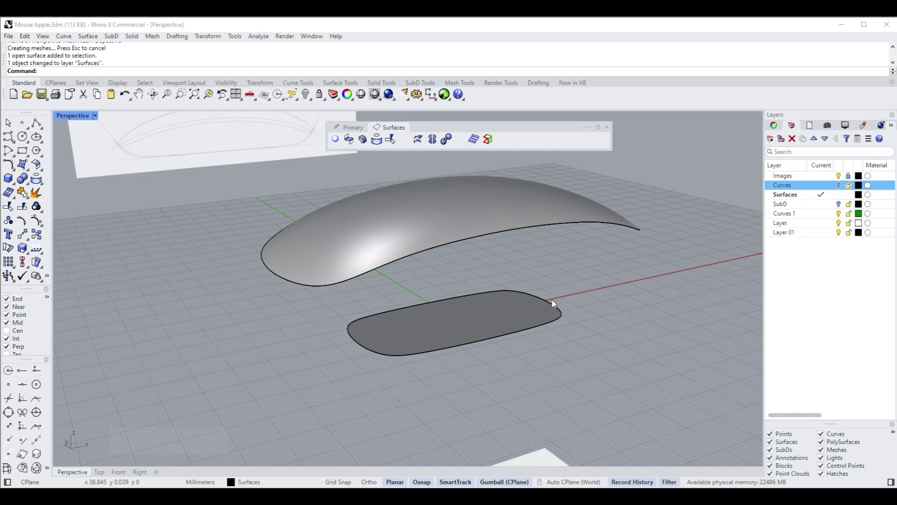
{"action": "right_click_drag", "start_coordinate": [542, 234], "coordinate": [543, 236]}
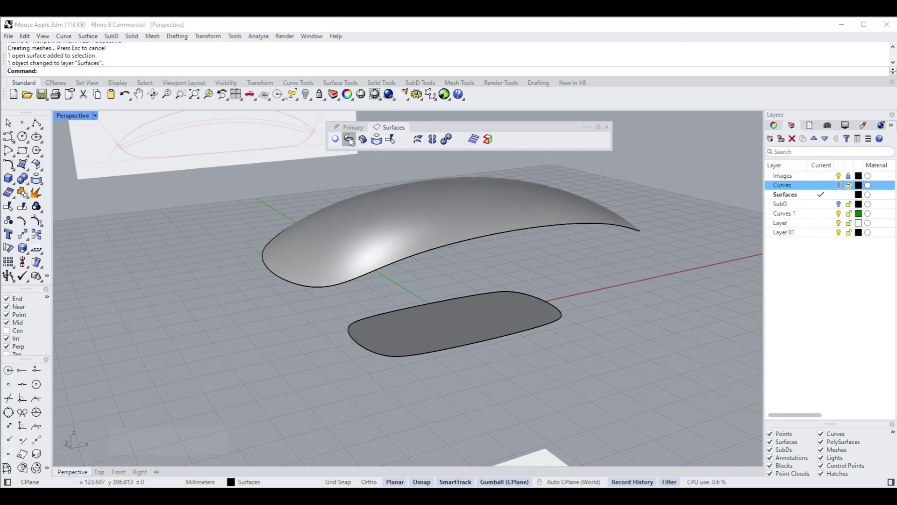
{"action": "left_click", "coordinate": [353, 141]}
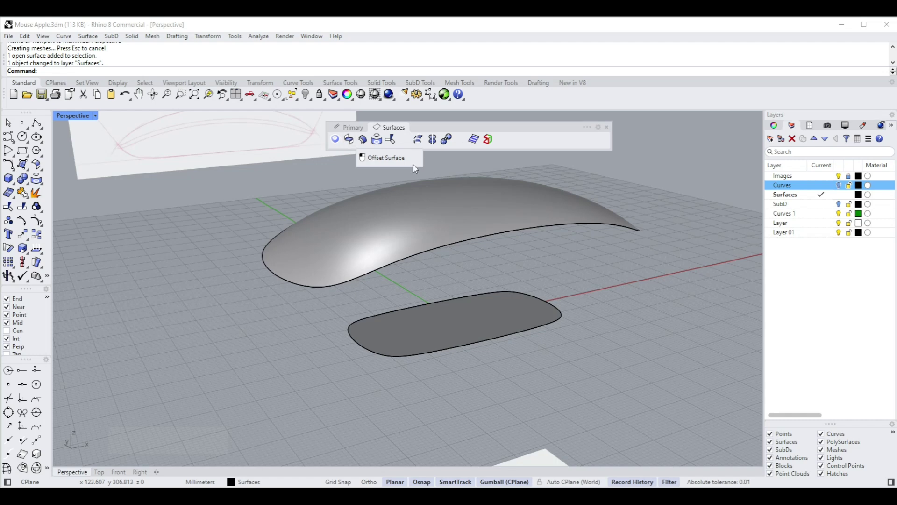
{"action": "left_click", "coordinate": [569, 265]}
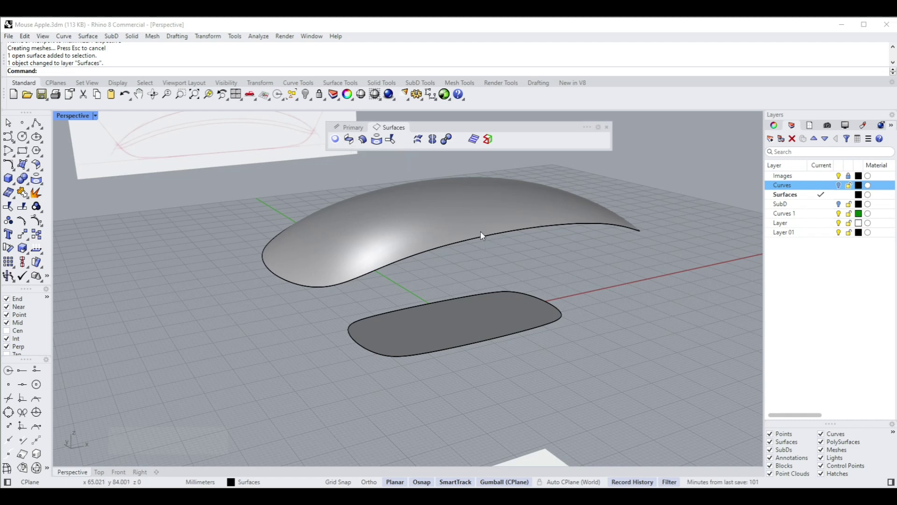
{"action": "mouse_move", "coordinate": [421, 184]}
{"action": "right_mouse_down"}
{"action": "mouse_move", "coordinate": [406, 173]}
{"action": "mouse_move", "coordinate": [461, 213]}
{"action": "right_mouse_up"}
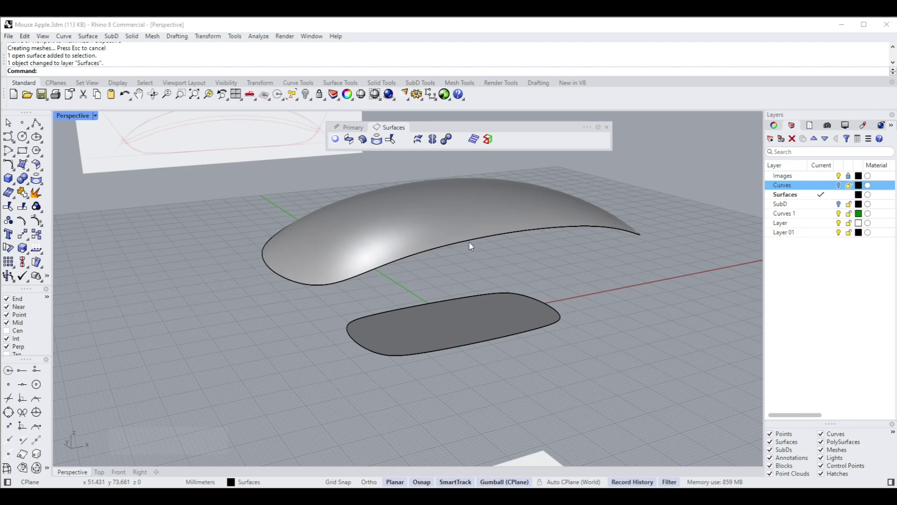
Offset the curved top surface as a solid by 4.5 mm, with all directions flipped downward.
{"action": "left_click", "coordinate": [364, 140]}
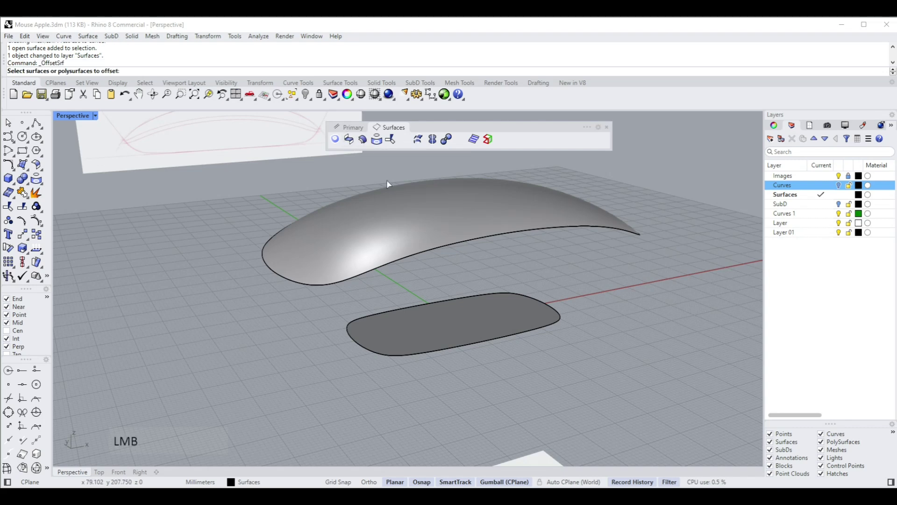
{"action": "left_click", "coordinate": [473, 245]}
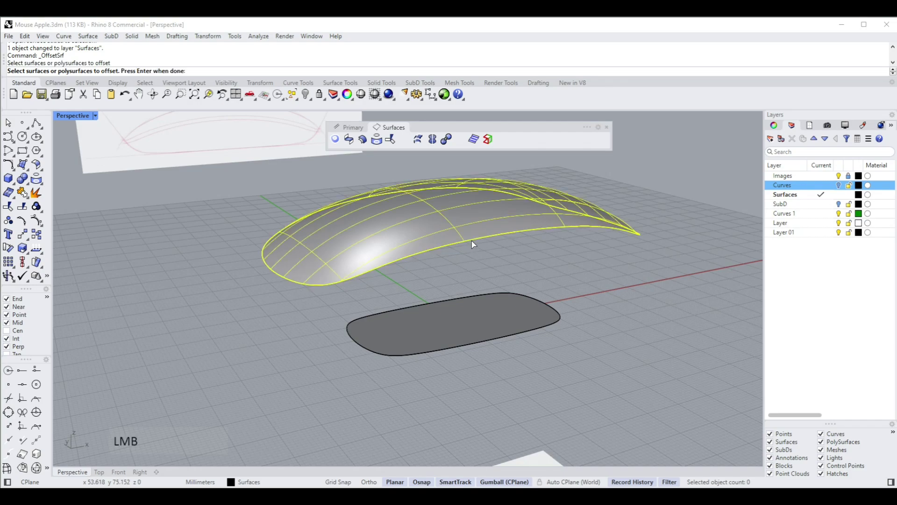
{"action": "right_click_drag", "start_coordinate": [501, 255], "coordinate": [473, 197]}
{"action": "right_click", "coordinate": [500, 262]}
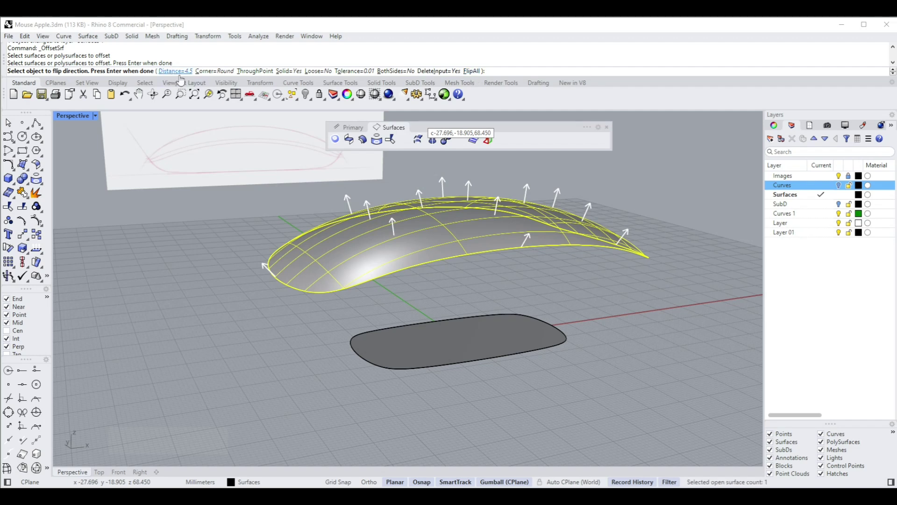
{"action": "left_click", "coordinate": [471, 71]}
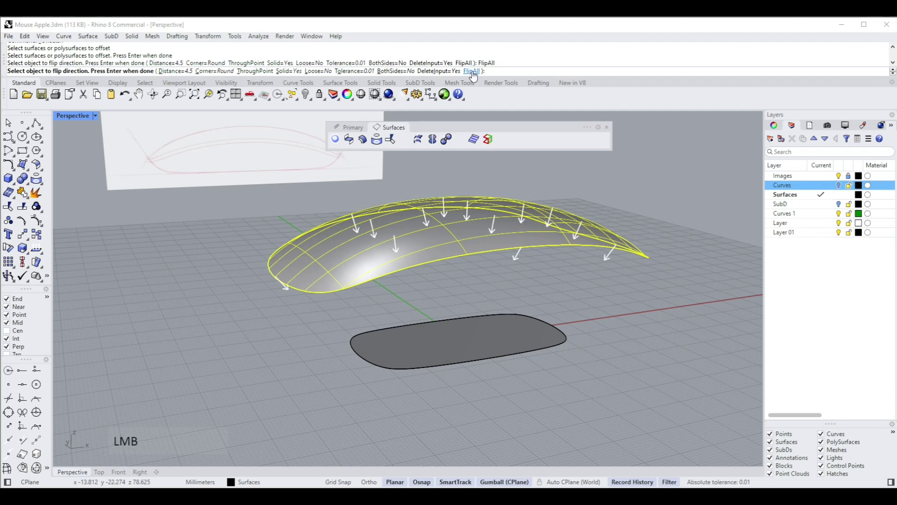
{"action": "left_click", "coordinate": [182, 72]}
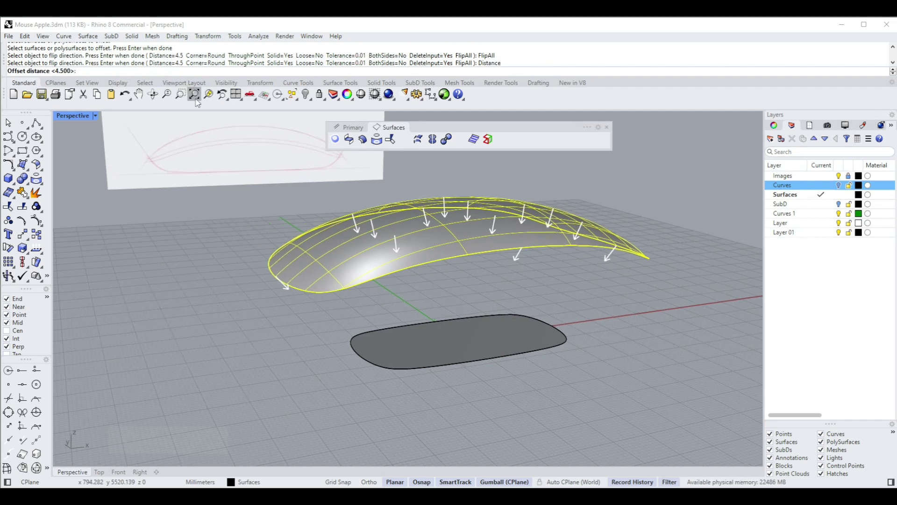
{"action": "type", "text": "4.5"}
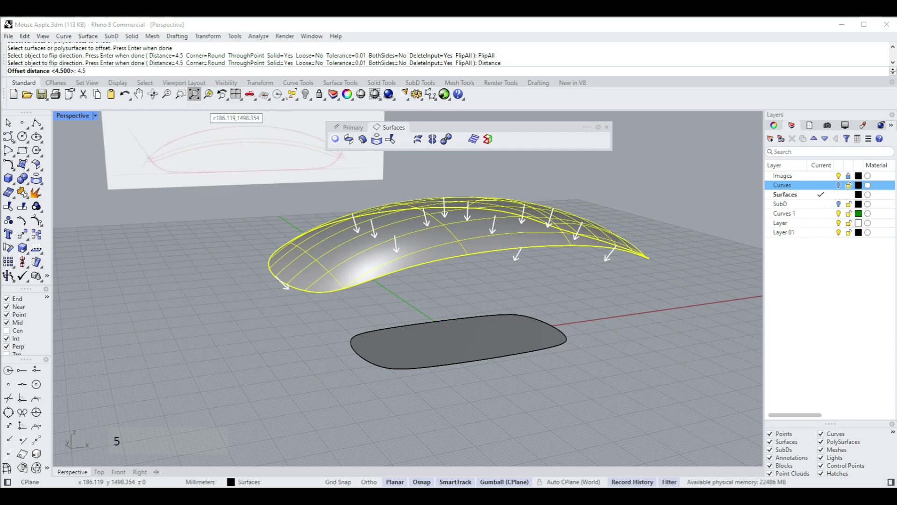
{"action": "key", "text": "Return"}
{"action": "scroll", "coordinate": [562, 281], "scroll_direction": "up", "scroll_amount": 2}
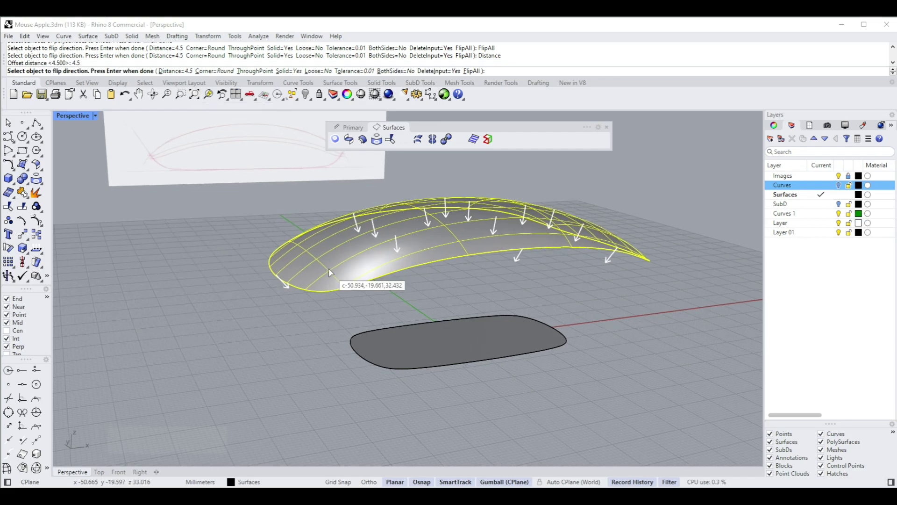
{"action": "left_click", "coordinate": [563, 281]}
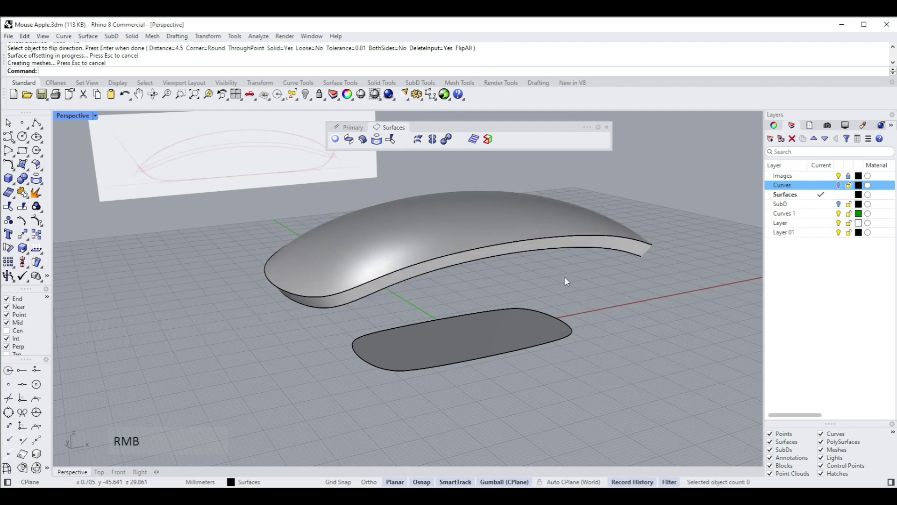
Scale the shell's inner lower edge slightly outward across the mouse's width in the Top view.
{"action": "right_click_drag", "start_coordinate": [567, 281], "coordinate": [544, 256]}
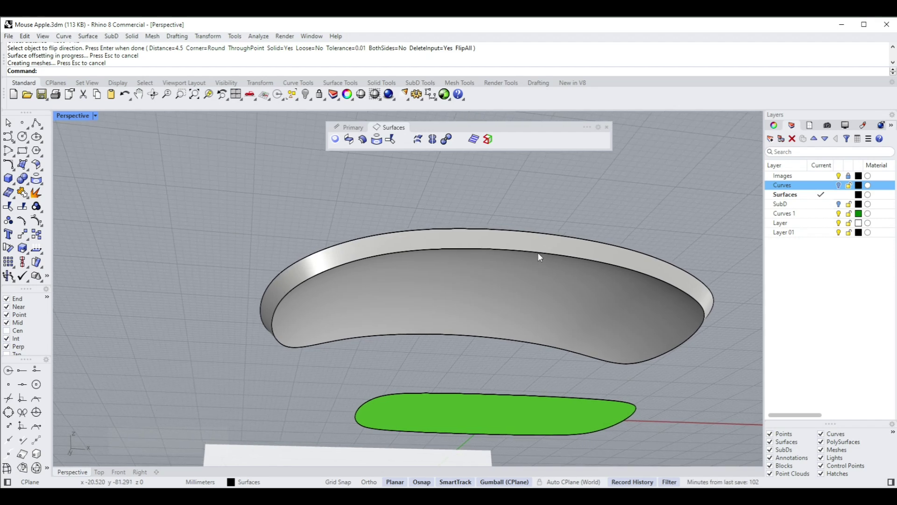
{"action": "key", "text": "shift"}
{"action": "key", "text": "ctrl"}
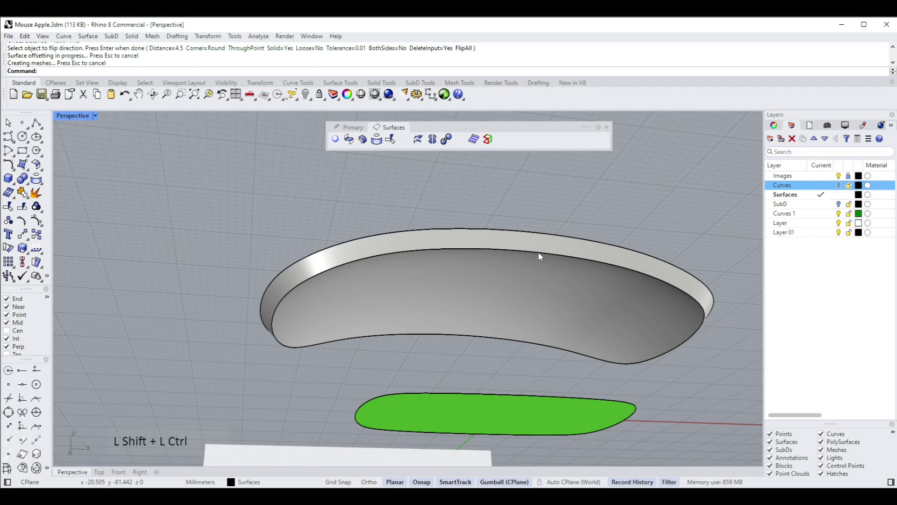
{"action": "left_click", "coordinate": [538, 253], "text": "ctrl+shift"}
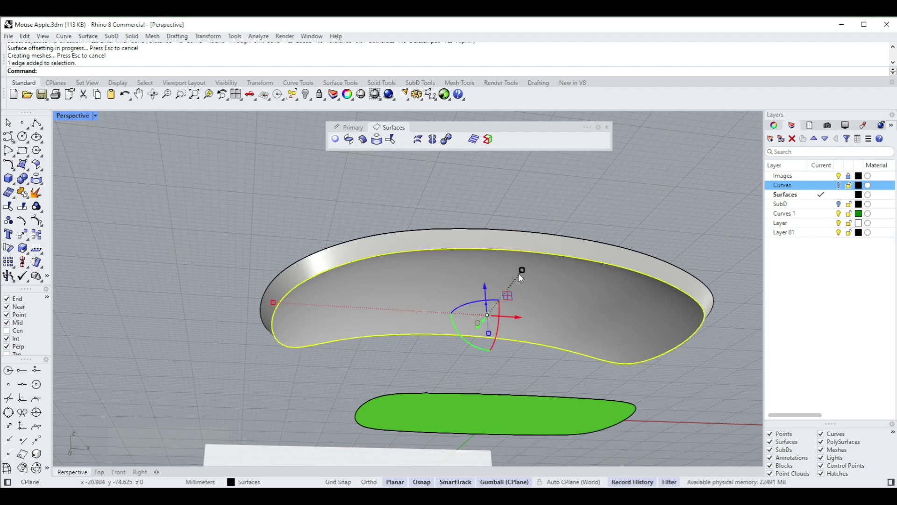
{"action": "mouse_move", "coordinate": [518, 274]}
{"action": "right_mouse_down"}
{"action": "mouse_move", "coordinate": [526, 257]}
{"action": "mouse_move", "coordinate": [527, 266]}
{"action": "right_mouse_up"}
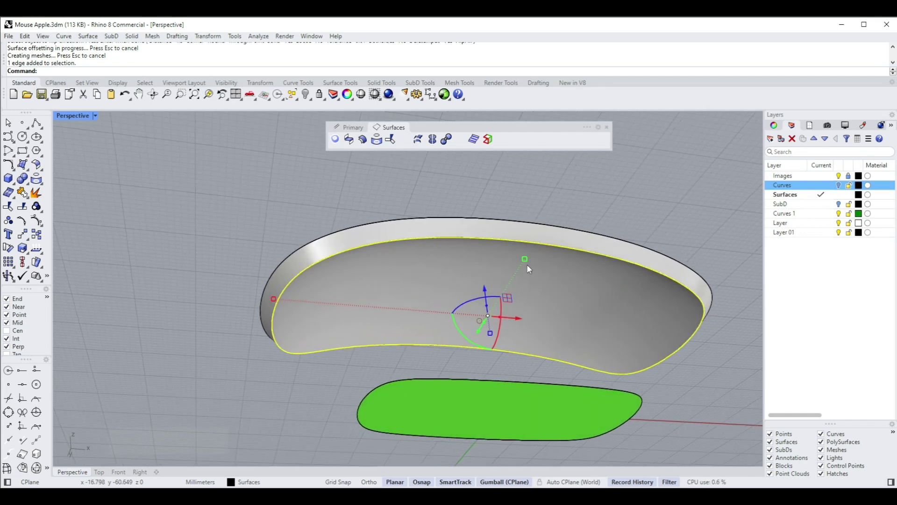
{"action": "type", "text": "5t"}
{"action": "right_click", "coordinate": [526, 264]}
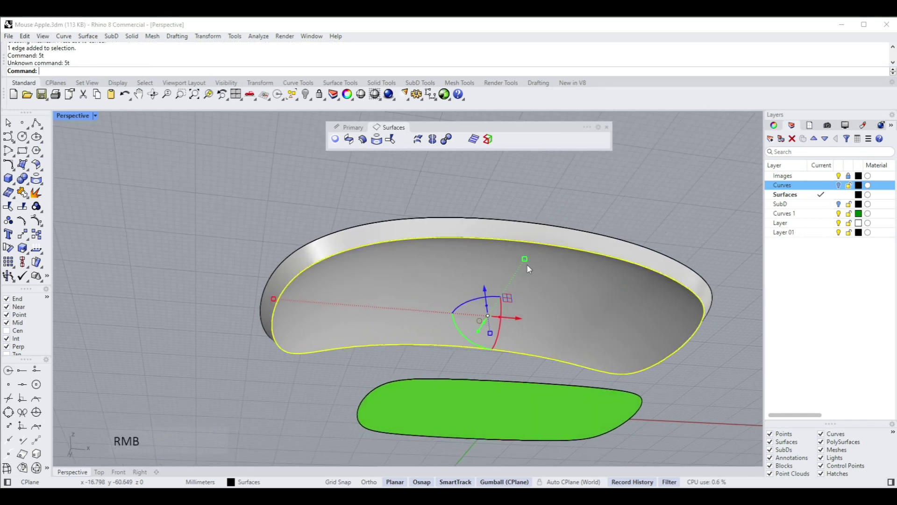
{"action": "type", "text": "t"}
{"action": "key", "text": "Return"}
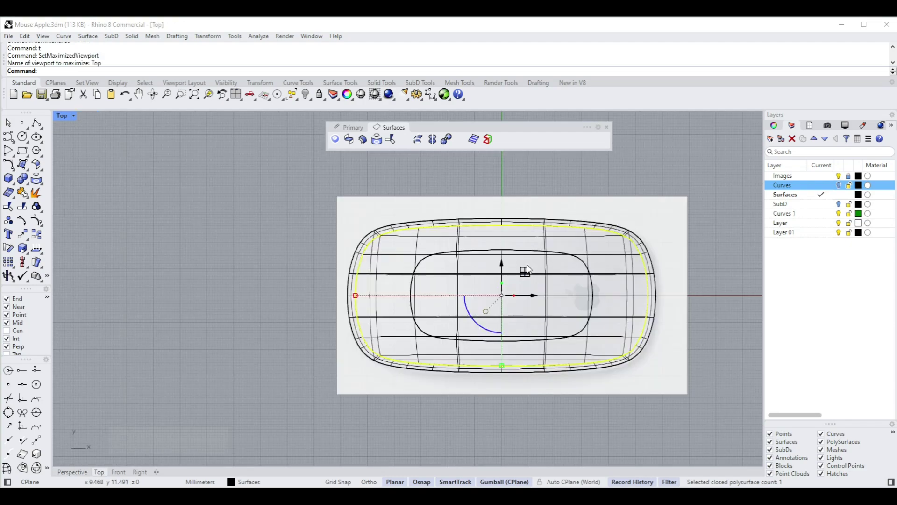
{"action": "right_click_drag", "start_coordinate": [521, 252], "coordinate": [466, 298]}
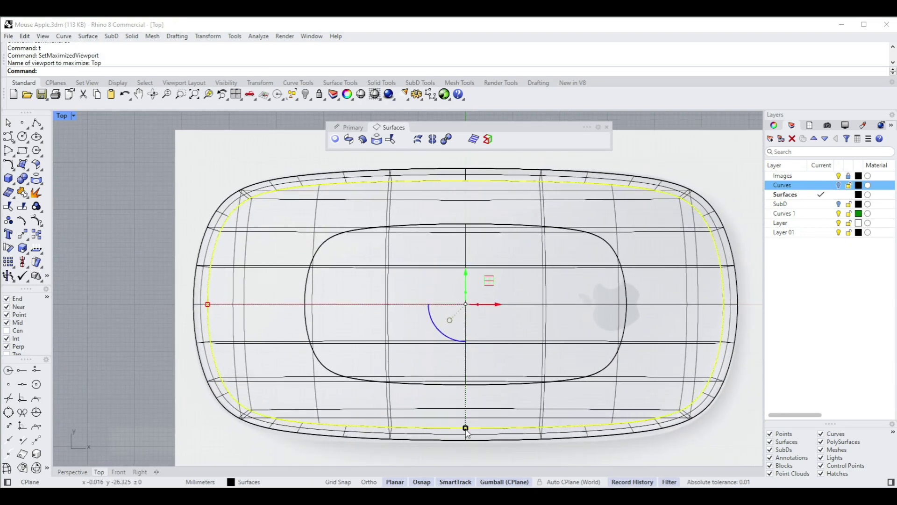
{"action": "left_click", "coordinate": [466, 429]}
{"action": "left_click_drag", "start_coordinate": [466, 431], "coordinate": [466, 436]}
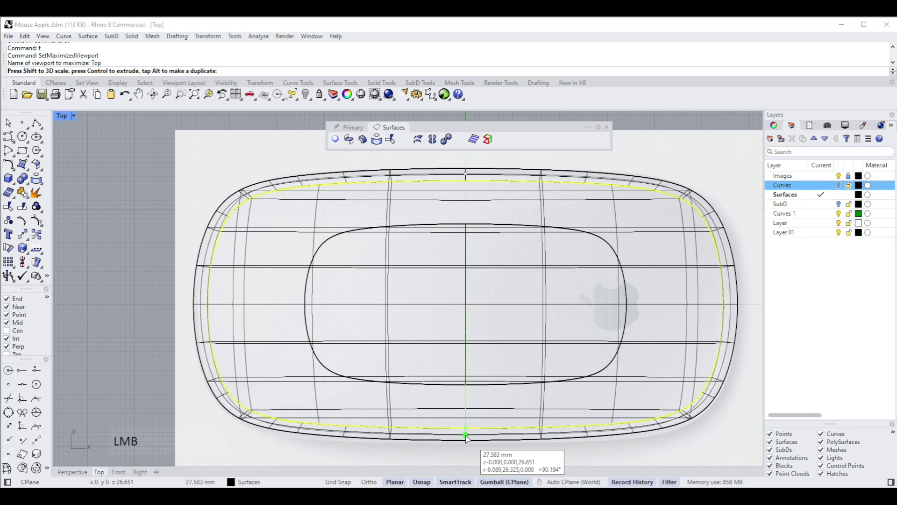
{"action": "left_click_drag", "start_coordinate": [466, 436], "coordinate": [468, 439]}
{"action": "left_click", "coordinate": [465, 305], "text": "ctrl+shift"}
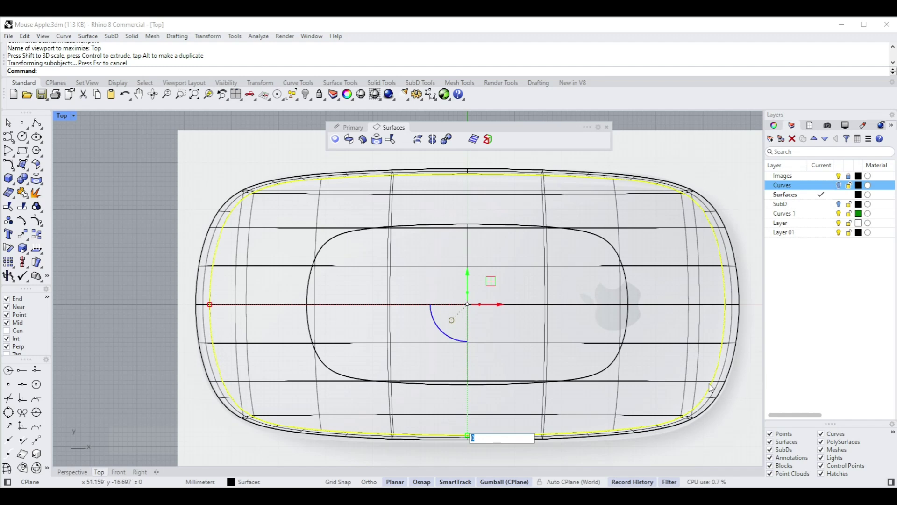
Return to the Perspective view and delete the shell's inner underside face.
{"action": "type", "text": "z"}
{"action": "right_click", "coordinate": [706, 401]}
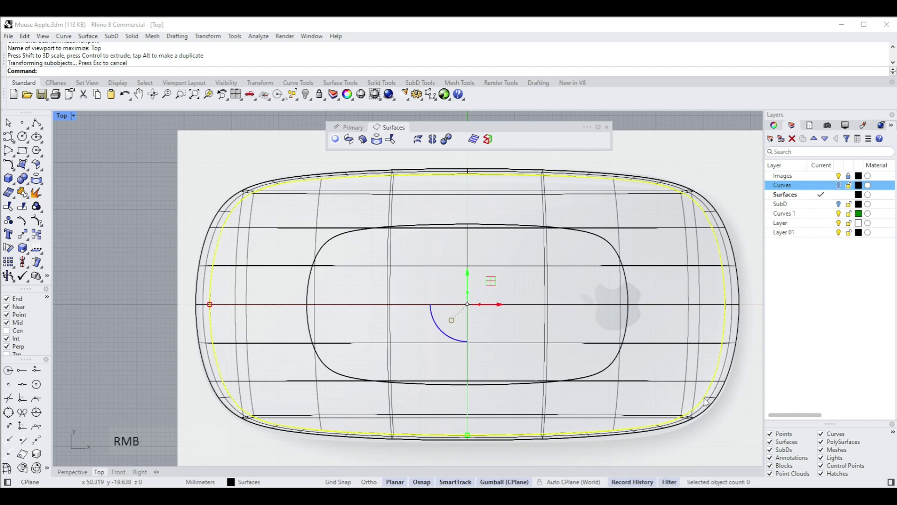
{"action": "scroll", "coordinate": [701, 390], "scroll_direction": "down", "scroll_amount": 1}
{"action": "type", "text": "2"}
{"action": "right_click", "coordinate": [699, 396]}
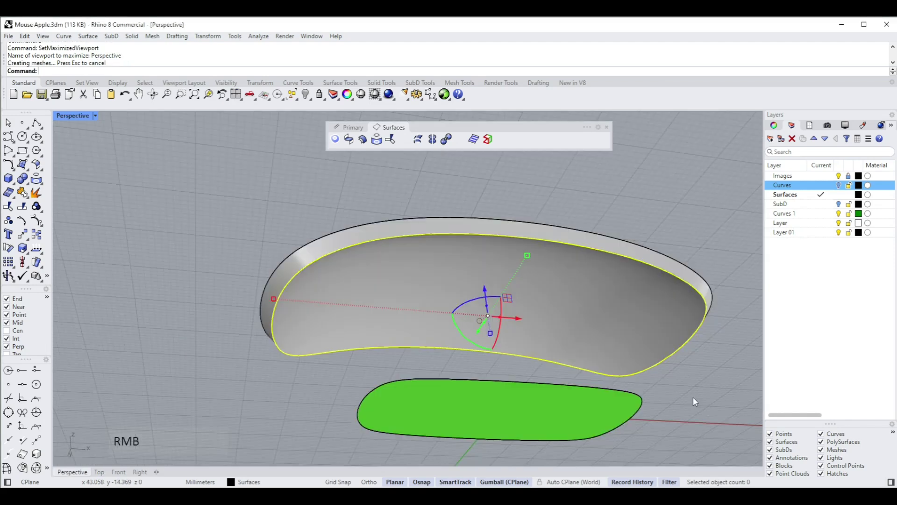
{"action": "scroll", "coordinate": [693, 397], "scroll_direction": "down", "scroll_amount": 2}
{"action": "right_click_drag", "start_coordinate": [640, 354], "coordinate": [647, 307]}
{"action": "left_click", "coordinate": [635, 193]}
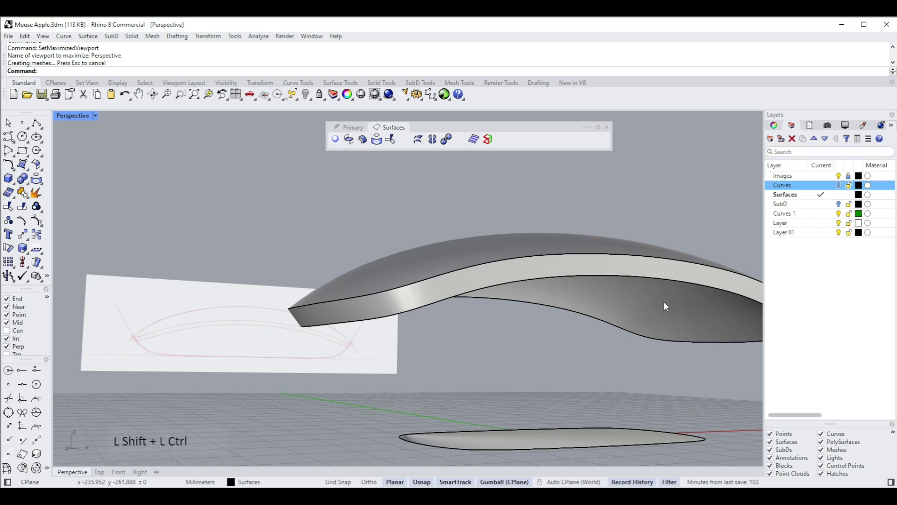
{"action": "left_click", "coordinate": [664, 304], "text": "ctrl+shift"}
{"action": "key", "text": "Delete"}
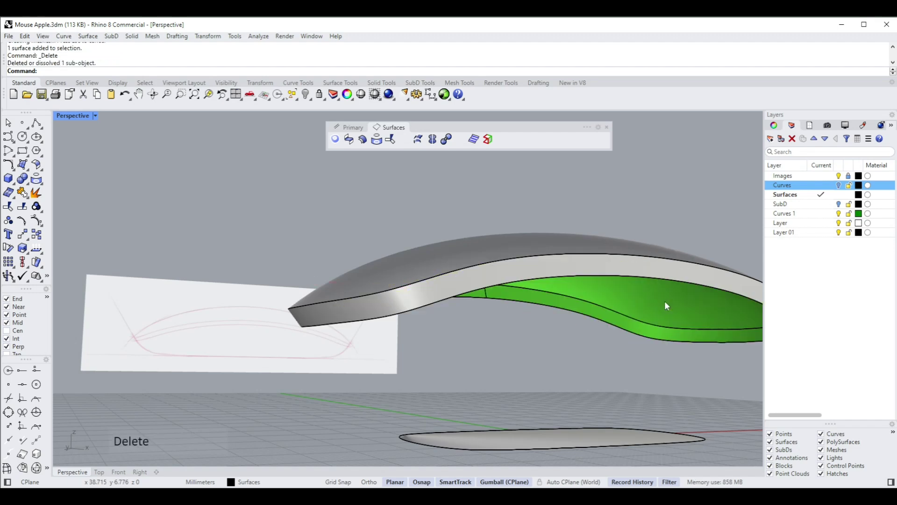
{"action": "left_click", "coordinate": [642, 207]}
{"action": "right_click_drag", "start_coordinate": [642, 206], "coordinate": [577, 234]}
{"action": "left_click", "coordinate": [576, 236]}
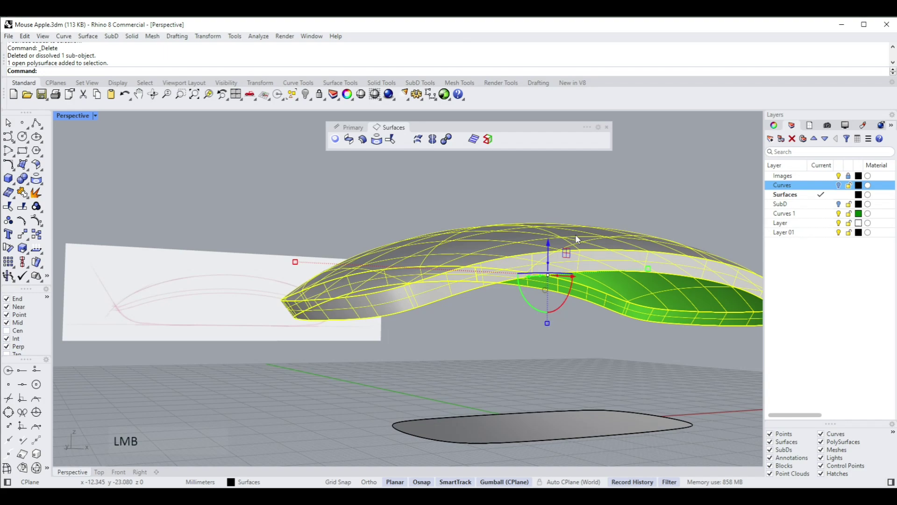
{"action": "left_click", "coordinate": [666, 193]}
{"action": "right_click_drag", "start_coordinate": [666, 192], "coordinate": [579, 257]}
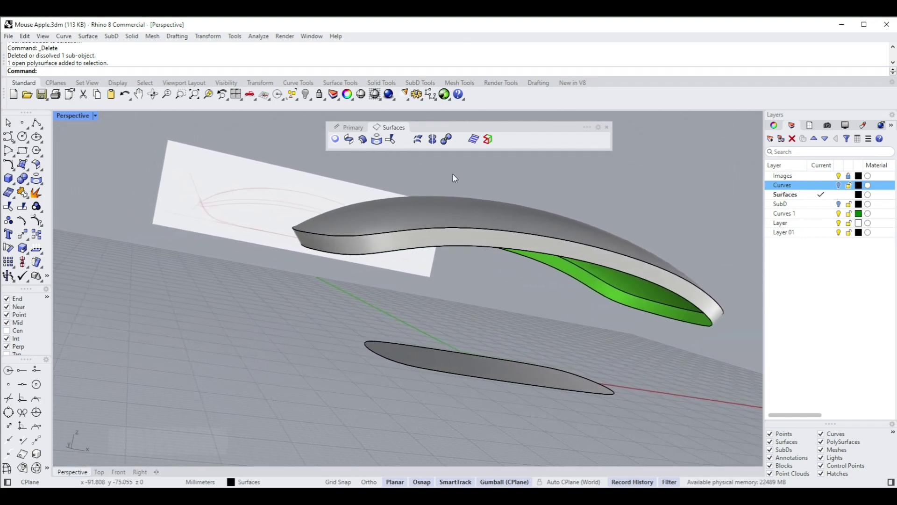
Switch to the Front view and examine how the planar base surface lines up with the mouse sketch.
{"action": "left_click", "coordinate": [349, 140]}
{"action": "right_click_drag", "start_coordinate": [692, 299], "coordinate": [459, 283]}
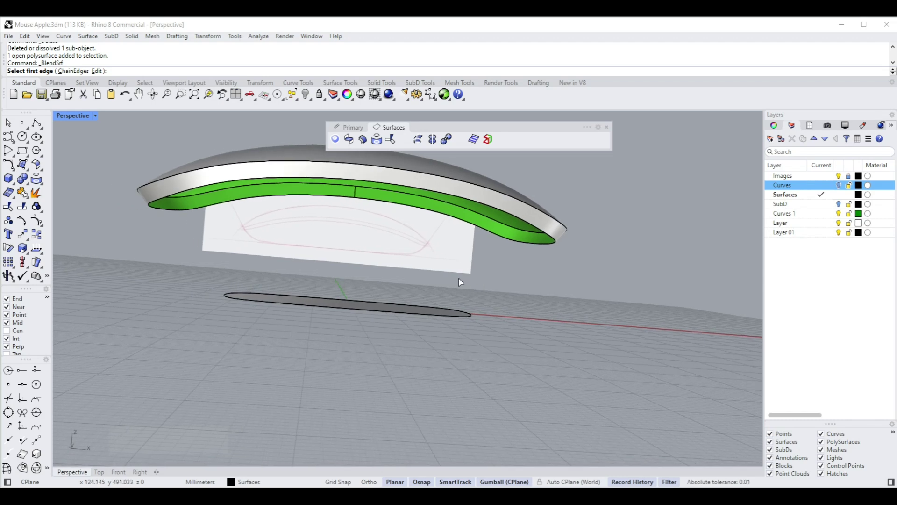
{"action": "type", "text": "f"}
{"action": "right_click", "coordinate": [449, 290]}
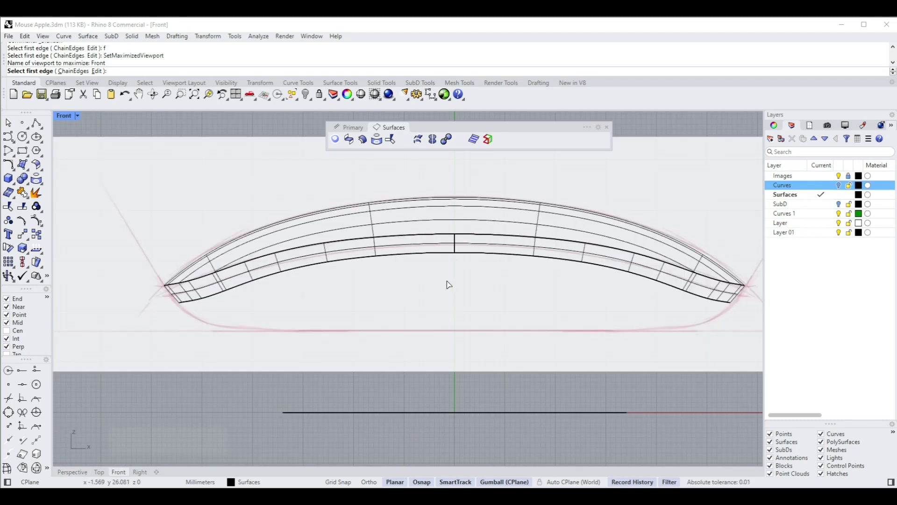
{"action": "scroll", "coordinate": [427, 363], "scroll_direction": "down", "scroll_amount": 1}
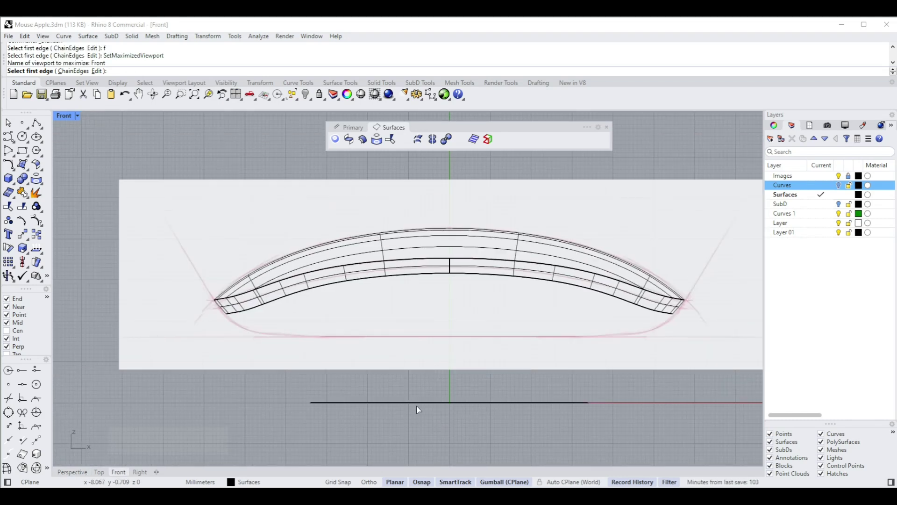
{"action": "key", "text": "Escape"}
{"action": "left_click", "coordinate": [445, 403]}
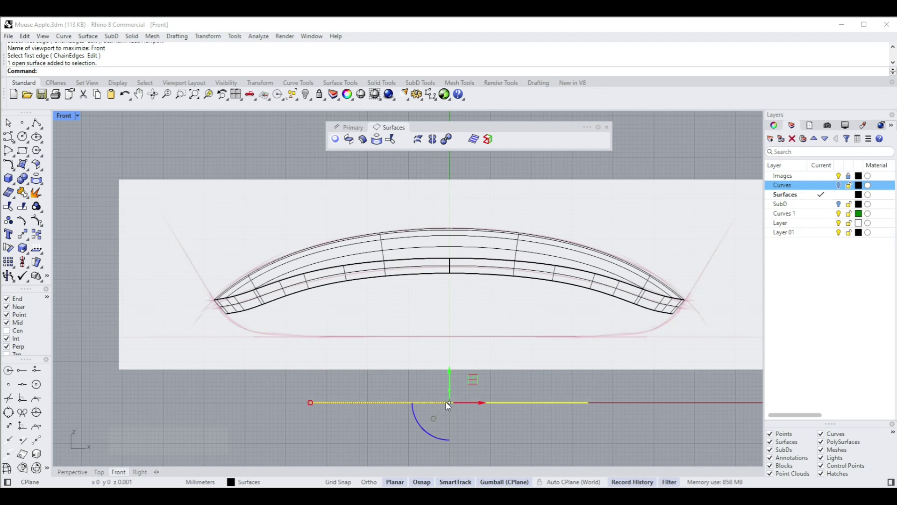
{"action": "scroll", "coordinate": [556, 368], "scroll_direction": "down", "scroll_amount": 1}
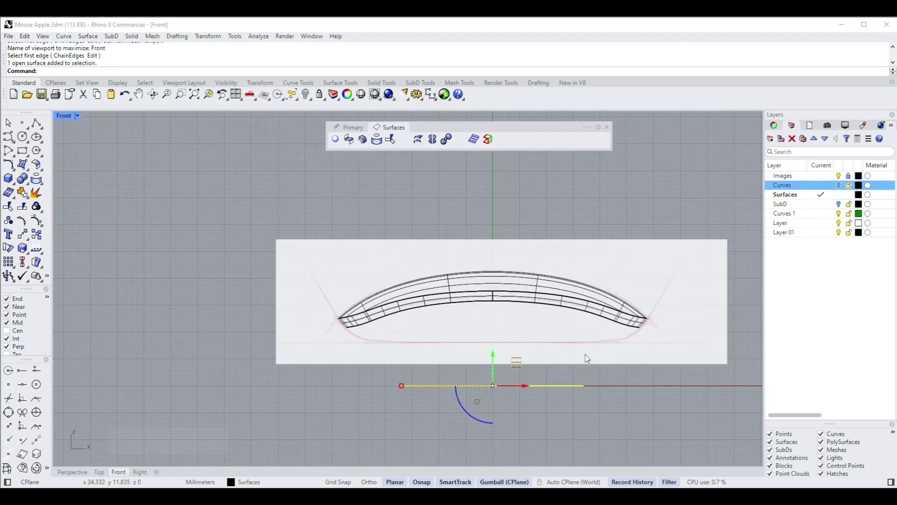
{"action": "left_click", "coordinate": [577, 353]}
{"action": "scroll", "coordinate": [595, 364], "scroll_direction": "down", "scroll_amount": 1}
{"action": "right_click_drag", "start_coordinate": [630, 341], "coordinate": [591, 341]}
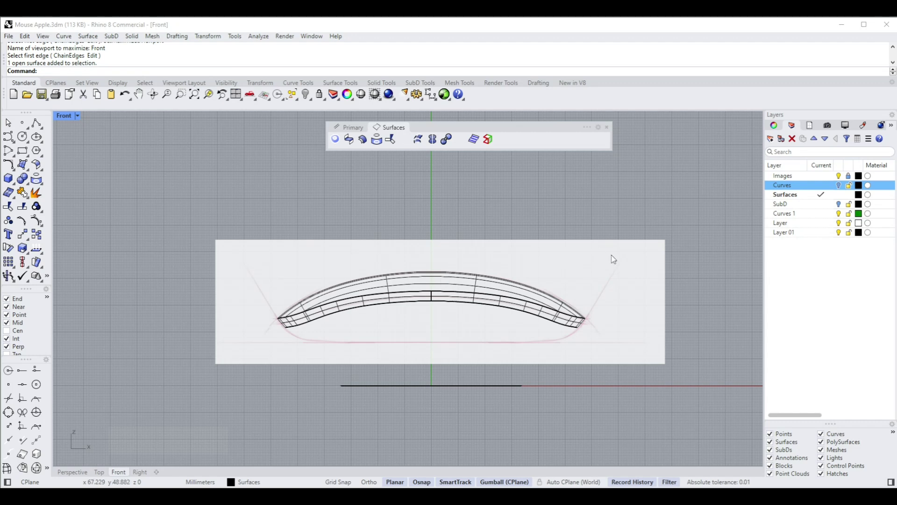
Unlock the Images layer and show the Curves and SubD layers.
{"action": "left_click", "coordinate": [849, 177]}
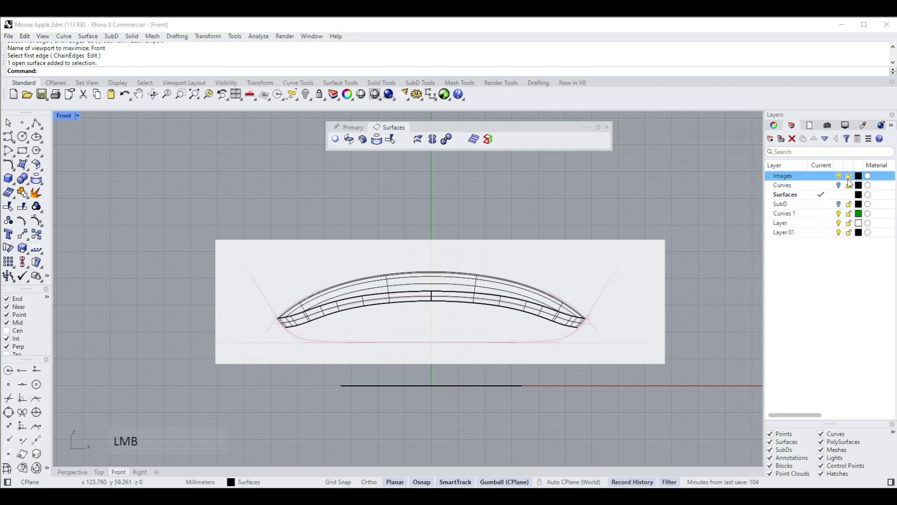
{"action": "left_click", "coordinate": [839, 186]}
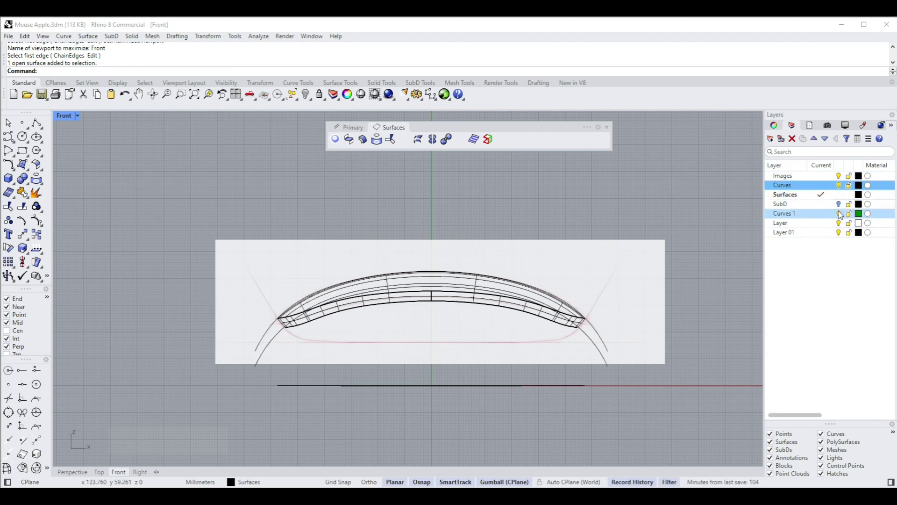
{"action": "left_click", "coordinate": [840, 205]}
{"action": "scroll", "coordinate": [362, 267], "scroll_direction": "down", "scroll_amount": 1}
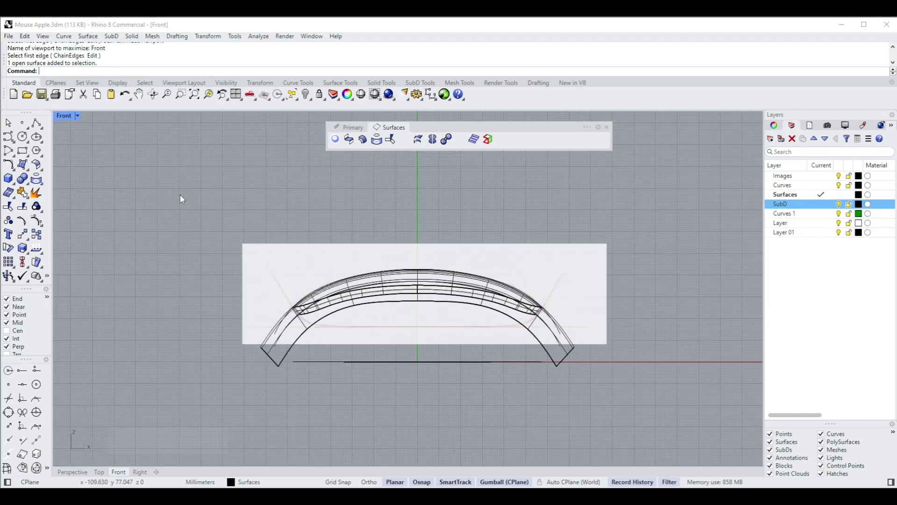
Move the shell, its curves, the SubD and the reference image down about 16 mm, bringing the sketch's bottom line onto the base surface.
{"action": "left_click_drag", "start_coordinate": [180, 195], "coordinate": [654, 357]}
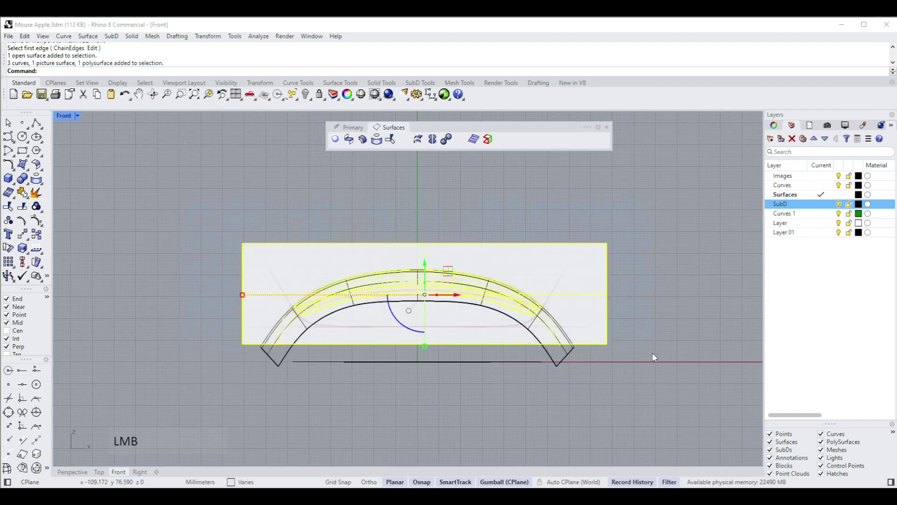
{"action": "left_click", "coordinate": [573, 352], "text": "shift"}
{"action": "scroll", "coordinate": [432, 292], "scroll_direction": "up", "scroll_amount": 2}
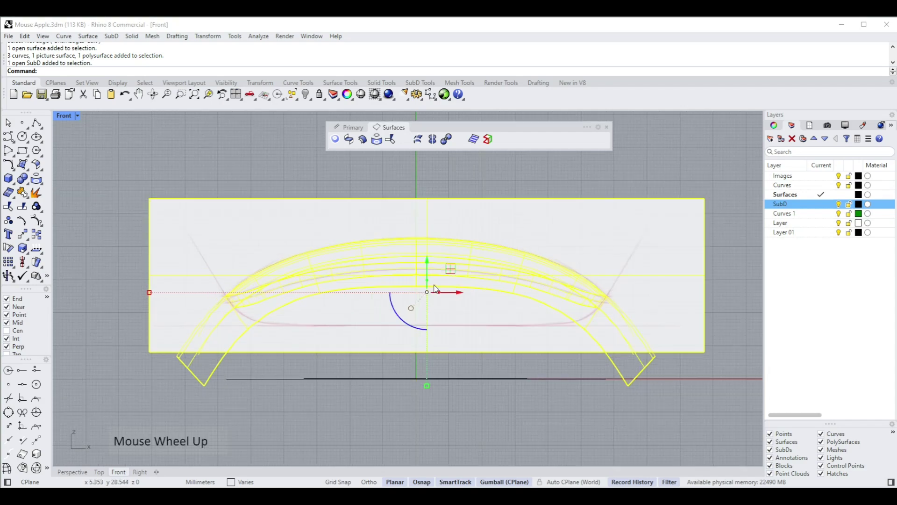
{"action": "scroll", "coordinate": [434, 288], "scroll_direction": "up", "scroll_amount": 1}
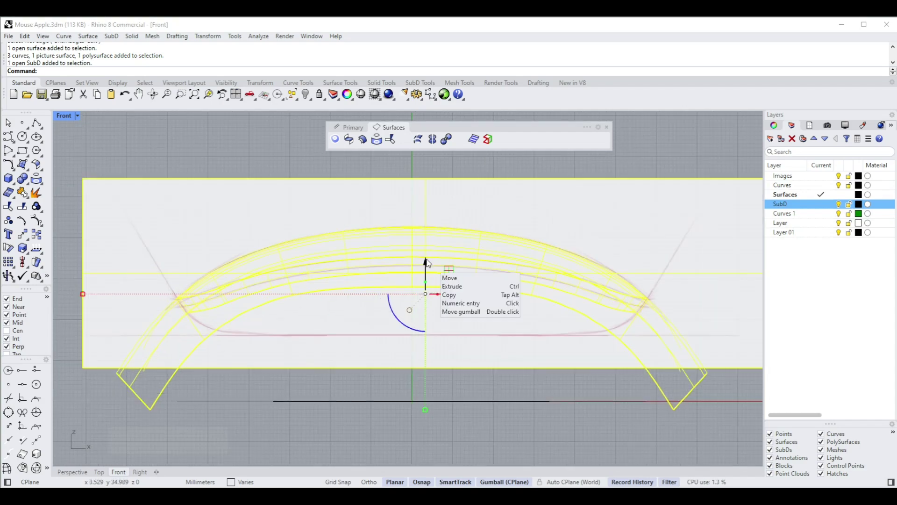
{"action": "left_click_drag", "start_coordinate": [427, 264], "coordinate": [428, 325]}
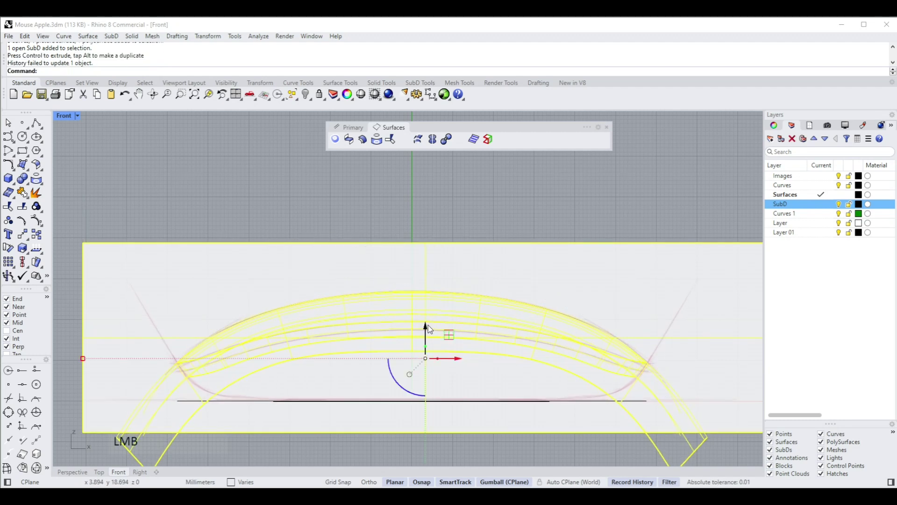
{"action": "left_click", "coordinate": [535, 198]}
{"action": "scroll", "coordinate": [655, 209], "scroll_direction": "down", "scroll_amount": 2}
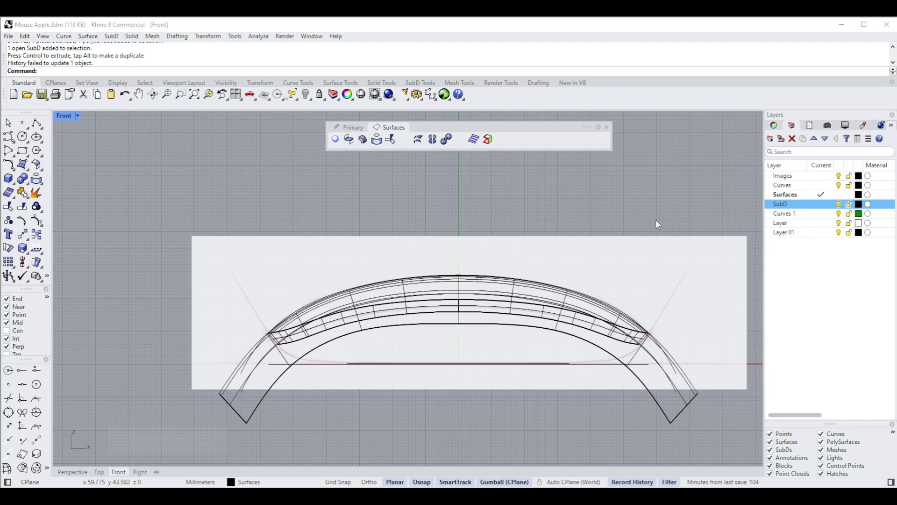
Hide the SubD, Images and Curves layers and return to the Perspective view.
{"action": "left_click", "coordinate": [839, 204]}
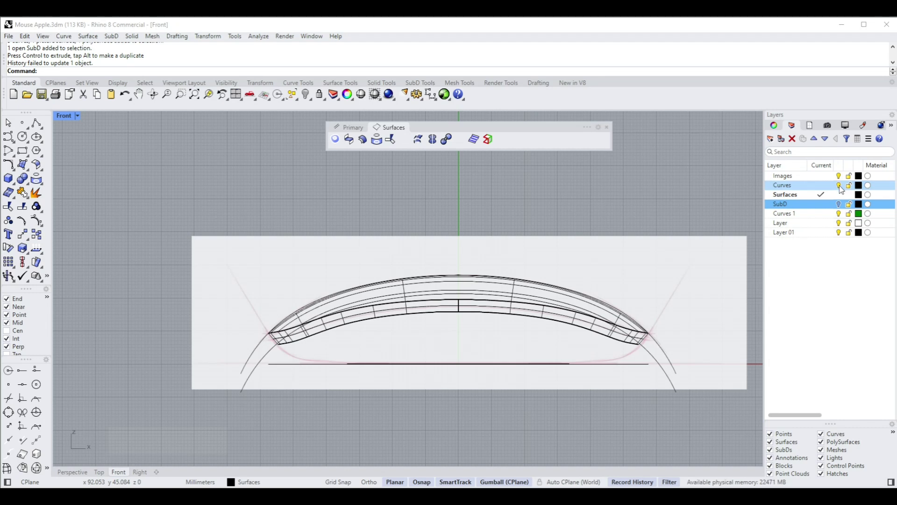
{"action": "left_click", "coordinate": [839, 176]}
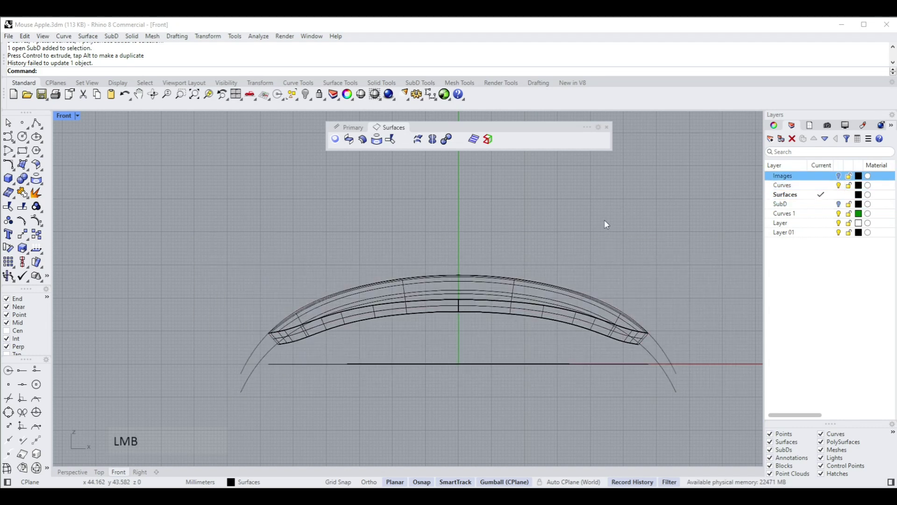
{"action": "scroll", "coordinate": [606, 225], "scroll_direction": "down", "scroll_amount": 2}
{"action": "type", "text": "z"}
{"action": "right_click", "coordinate": [611, 251]}
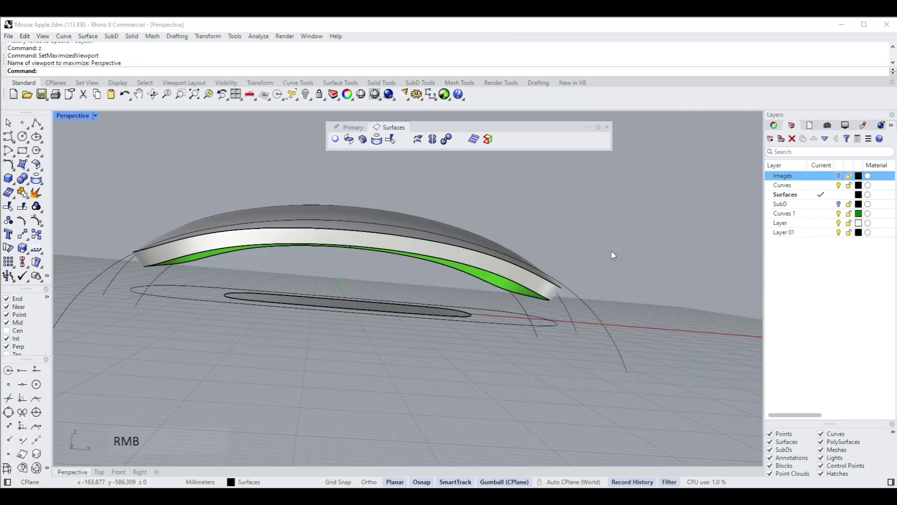
{"action": "scroll", "coordinate": [611, 251], "scroll_direction": "down", "scroll_amount": 2}
{"action": "right_click_drag", "start_coordinate": [573, 262], "coordinate": [678, 252]}
{"action": "left_click", "coordinate": [839, 186]}
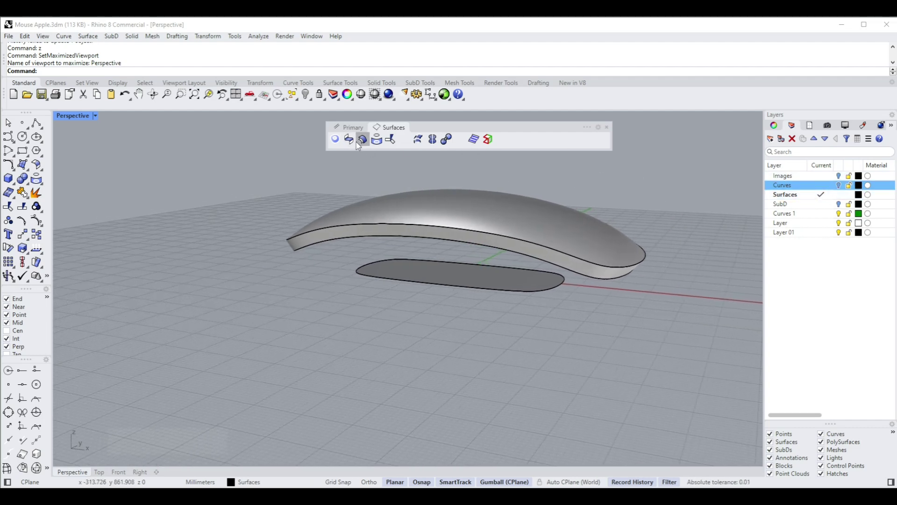
{"action": "left_click", "coordinate": [839, 185]}
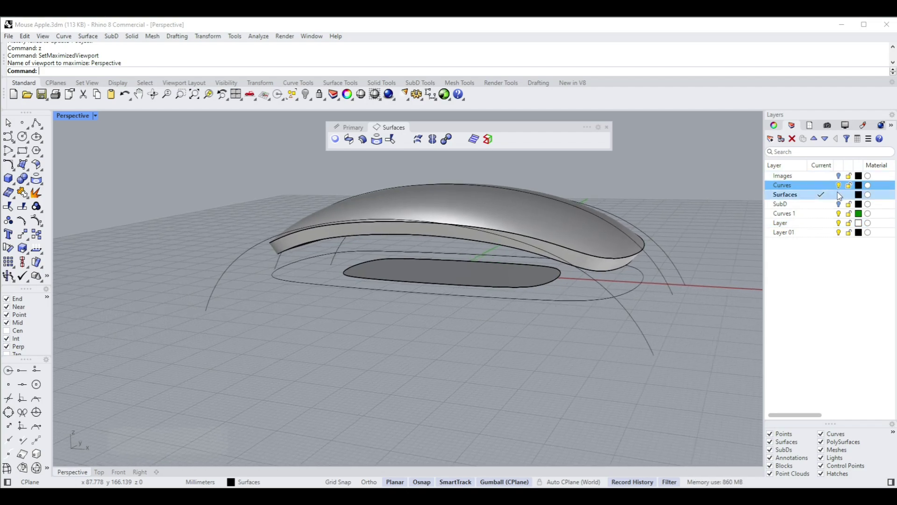
{"action": "left_click", "coordinate": [838, 185]}
{"action": "right_click_drag", "start_coordinate": [561, 201], "coordinate": [386, 180]}
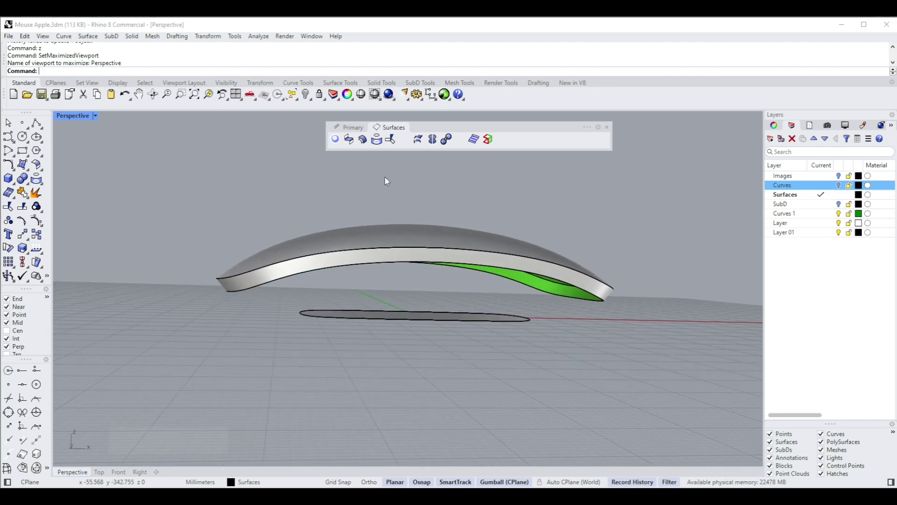
{"action": "left_click", "coordinate": [349, 140]}
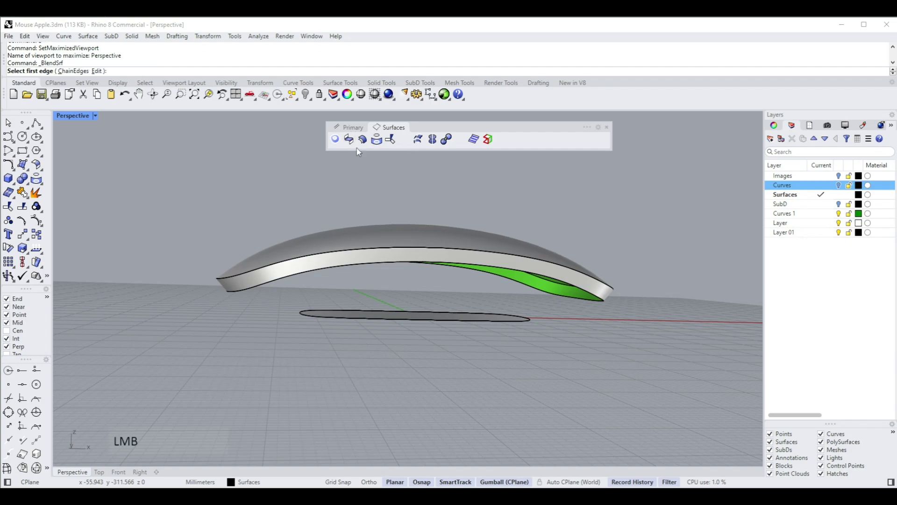
{"action": "right_click_drag", "start_coordinate": [352, 271], "coordinate": [398, 235]}
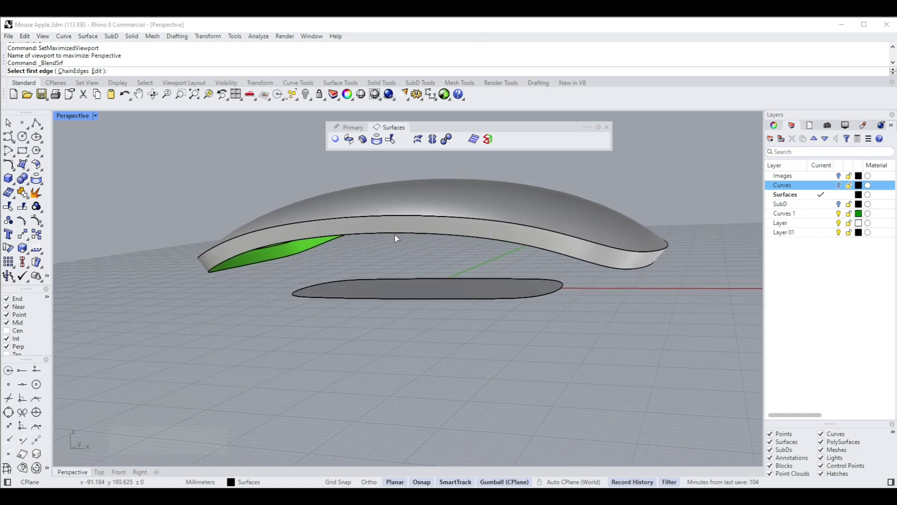
{"action": "left_click", "coordinate": [395, 233]}
{"action": "right_click_drag", "start_coordinate": [384, 298], "coordinate": [402, 252]}
{"action": "left_click", "coordinate": [396, 298]}
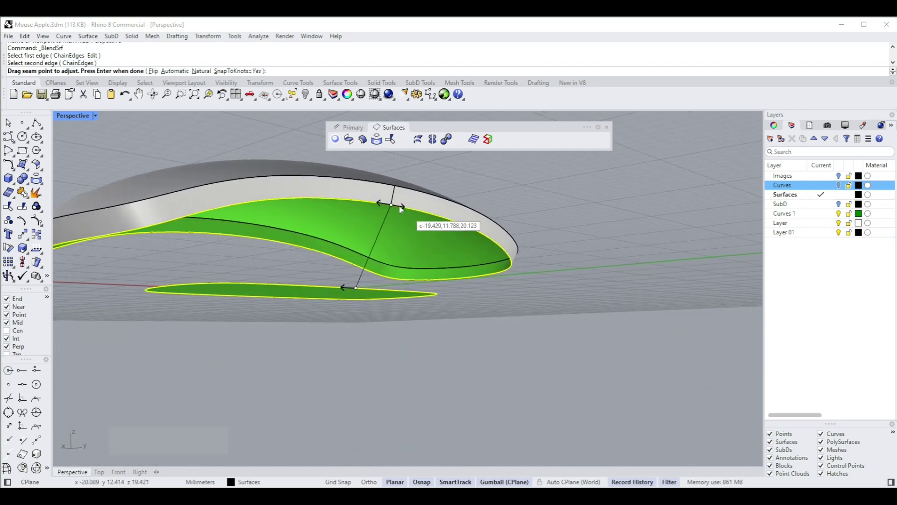
{"action": "right_click_drag", "start_coordinate": [401, 206], "coordinate": [496, 192]}
{"action": "right_click", "coordinate": [497, 192]}
{"action": "right_click_drag", "start_coordinate": [469, 221], "coordinate": [308, 241]}
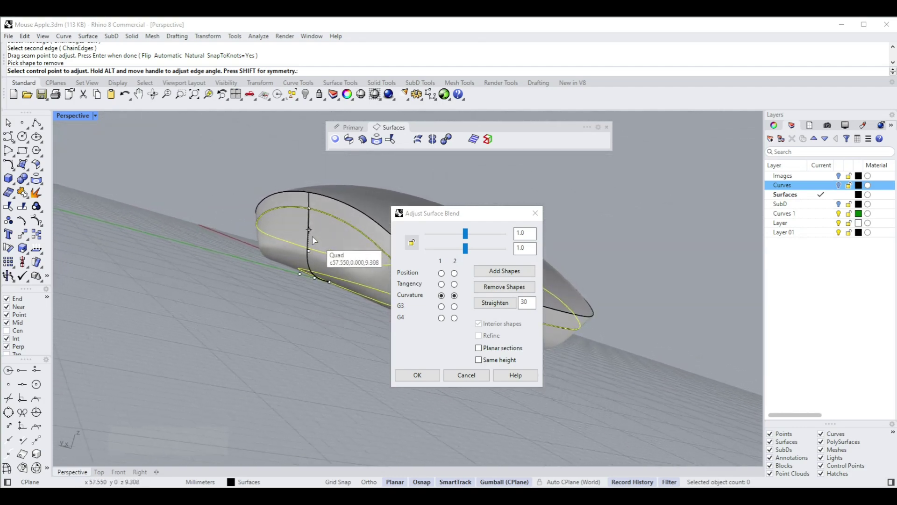
{"action": "left_click", "coordinate": [464, 374]}
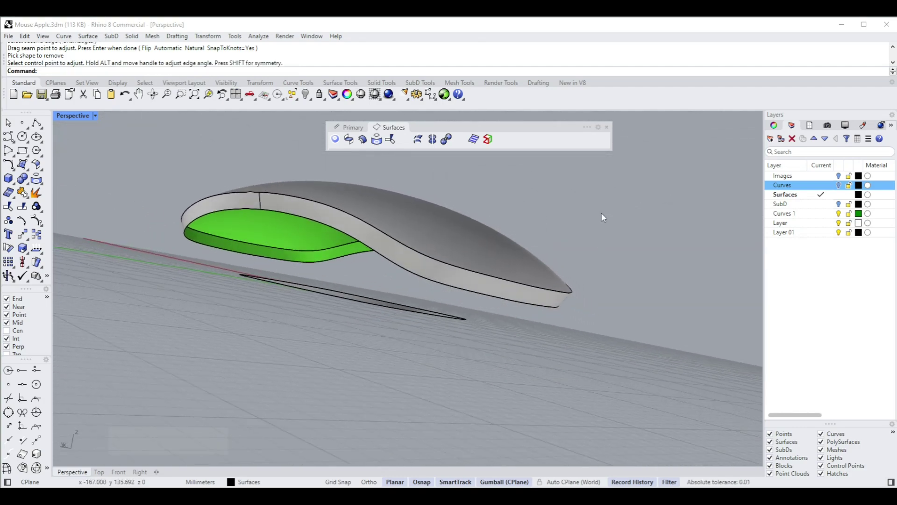
Start a surface blend between the shell's lower edge and the planar base surface's edge.
{"action": "left_click", "coordinate": [351, 144]}
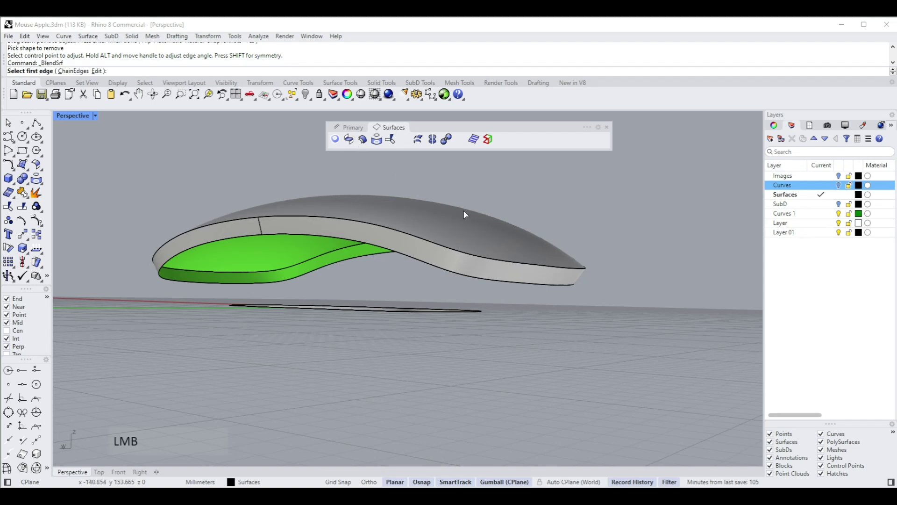
{"action": "right_click_drag", "start_coordinate": [465, 212], "coordinate": [420, 282]}
{"action": "left_click", "coordinate": [533, 269]}
{"action": "left_click", "coordinate": [426, 294]}
{"action": "right_click_drag", "start_coordinate": [427, 232], "coordinate": [439, 212]}
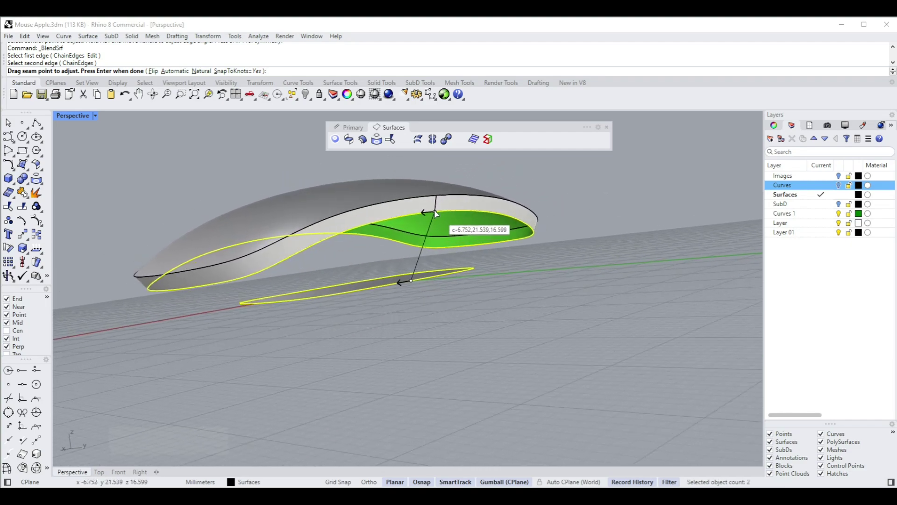
Move both blend seam points to the middle of the same short end of the mouse and accept them.
{"action": "left_click_drag", "start_coordinate": [433, 212], "coordinate": [229, 284]}
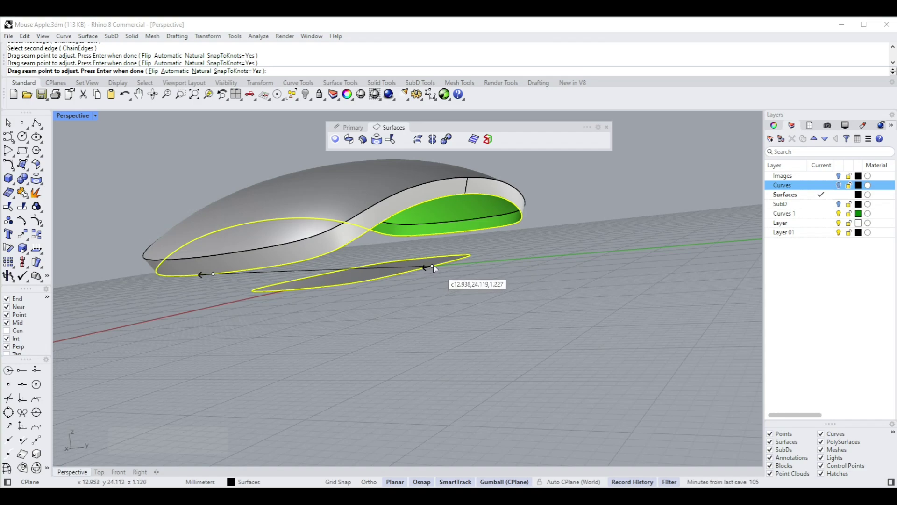
{"action": "left_click_drag", "start_coordinate": [434, 269], "coordinate": [288, 291]}
{"action": "right_click_drag", "start_coordinate": [292, 307], "coordinate": [481, 208]}
{"action": "right_click", "coordinate": [317, 322]}
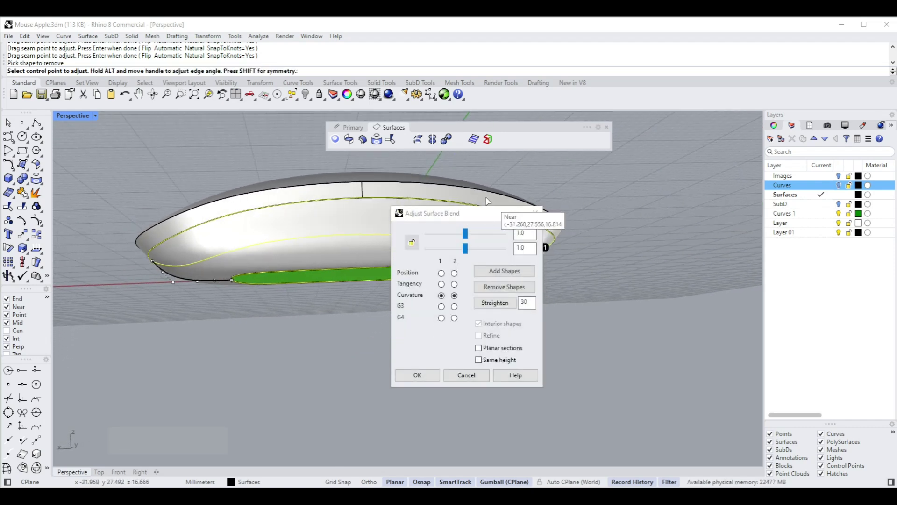
Examine the blend preview from underneath the mouse and try the Same height option.
{"action": "left_click_drag", "start_coordinate": [481, 217], "coordinate": [624, 198]}
{"action": "key", "text": "Down"}
{"action": "key", "text": "Down"}
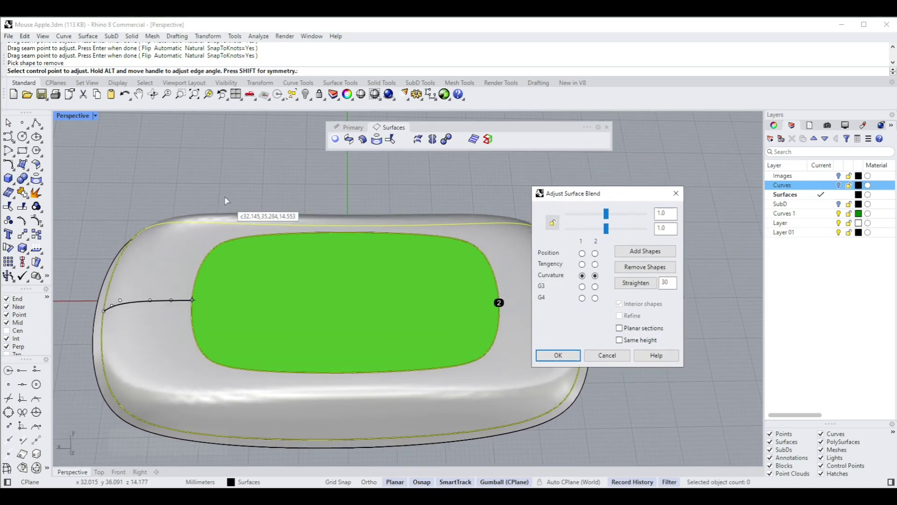
{"action": "key", "text": "Down"}
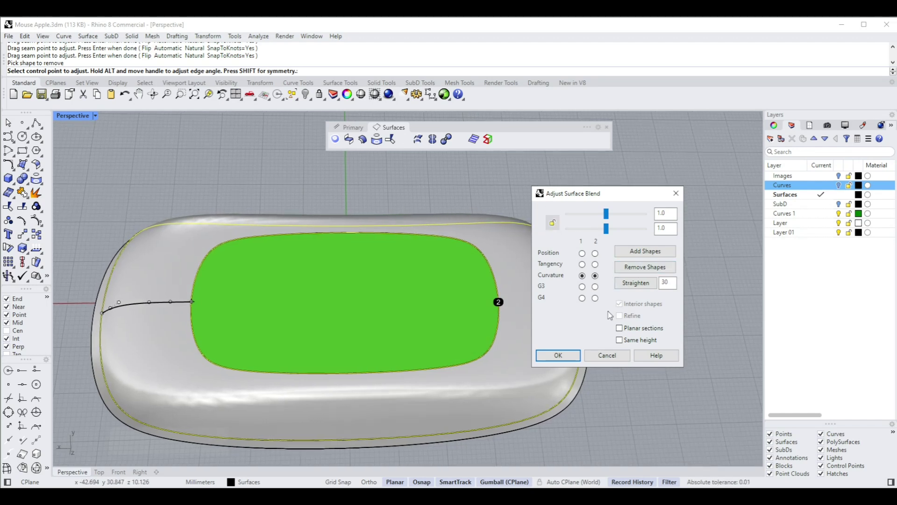
{"action": "left_click", "coordinate": [620, 340]}
{"action": "left_click", "coordinate": [620, 341]}
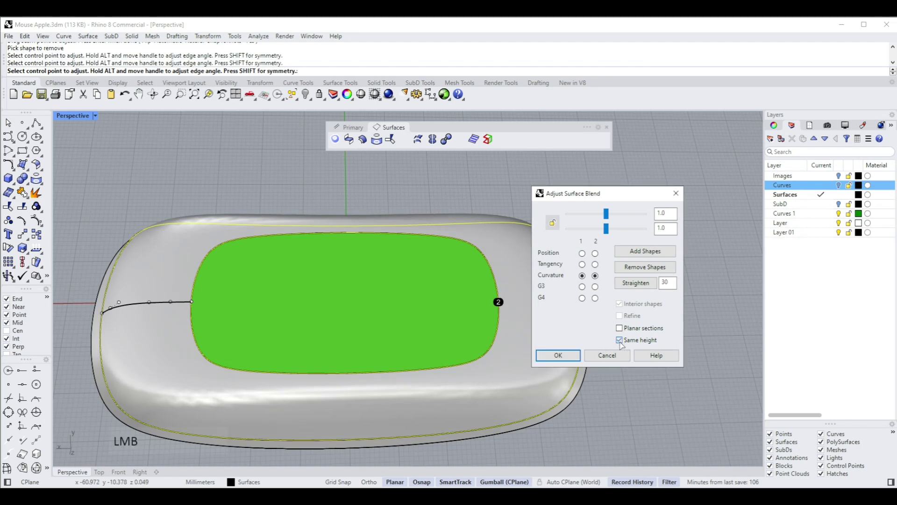
{"action": "key", "text": "Down"}
{"action": "key", "text": "Down"}
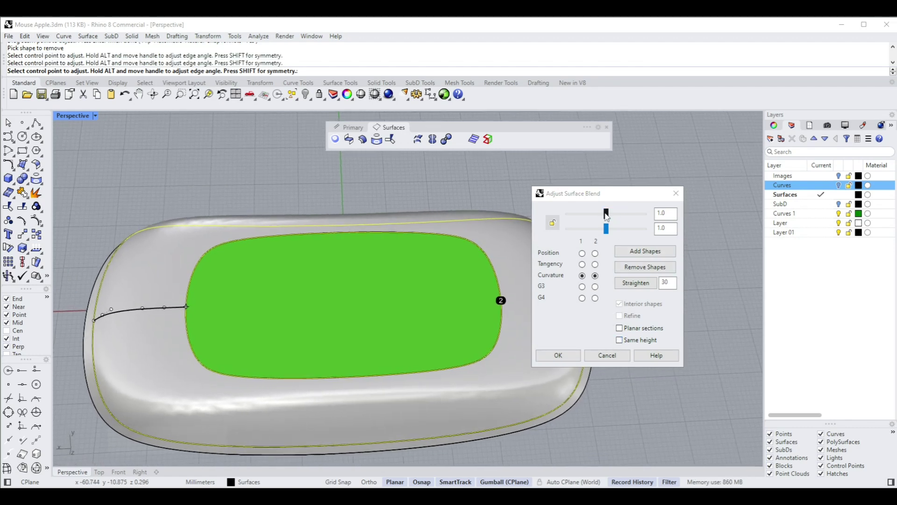
Try stronger blend bulge values, up to 1.647 for edge 1 and 1.434 for edge 2.
{"action": "mouse_move", "coordinate": [607, 218]}
{"action": "left_mouse_down"}
{"action": "mouse_move", "coordinate": [594, 215]}
{"action": "mouse_move", "coordinate": [604, 214]}
{"action": "left_mouse_up"}
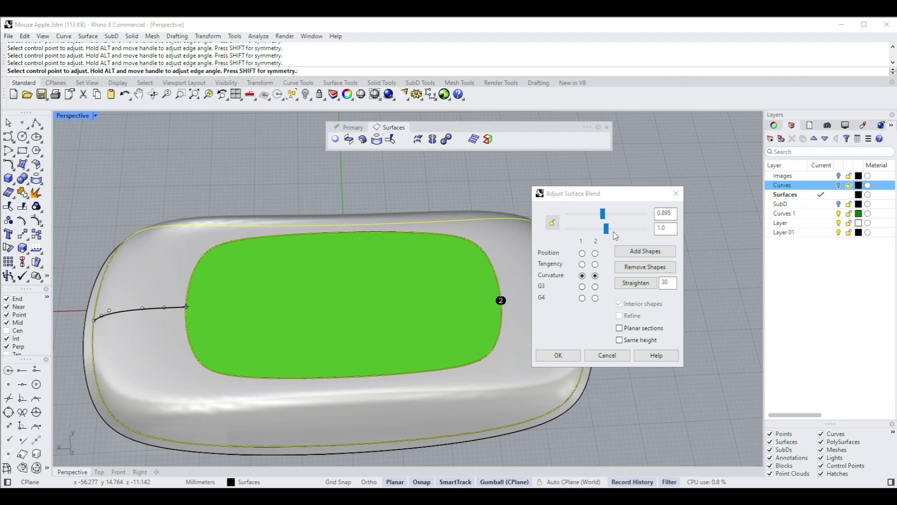
{"action": "left_click_drag", "start_coordinate": [607, 227], "coordinate": [617, 229]}
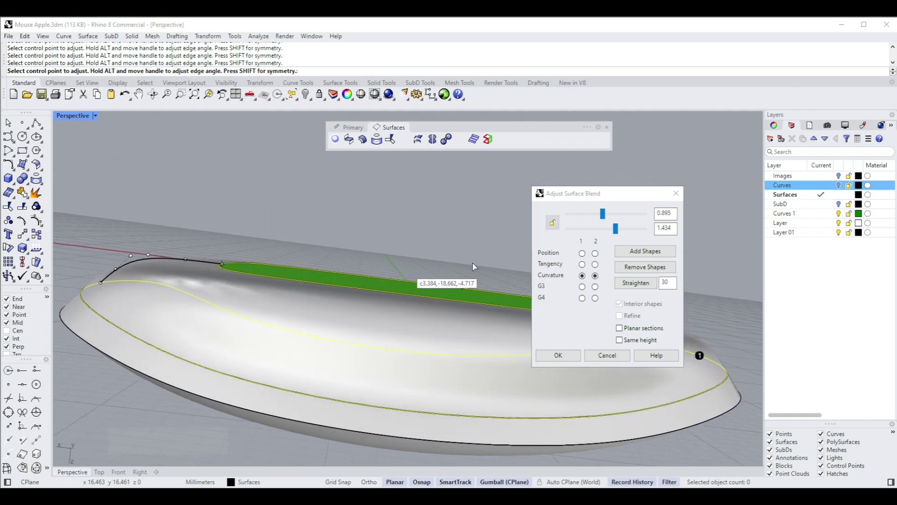
{"action": "left_click_drag", "start_coordinate": [604, 219], "coordinate": [618, 216]}
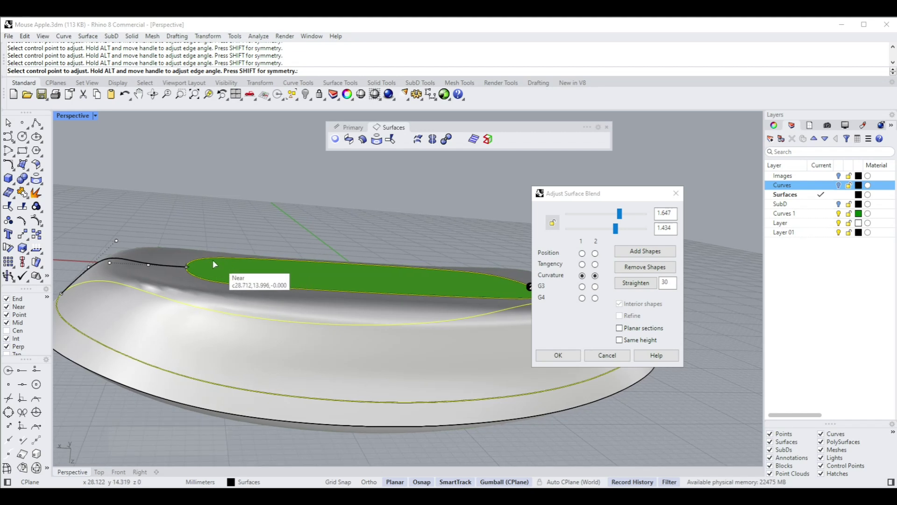
{"action": "right_click_drag", "start_coordinate": [233, 260], "coordinate": [228, 265]}
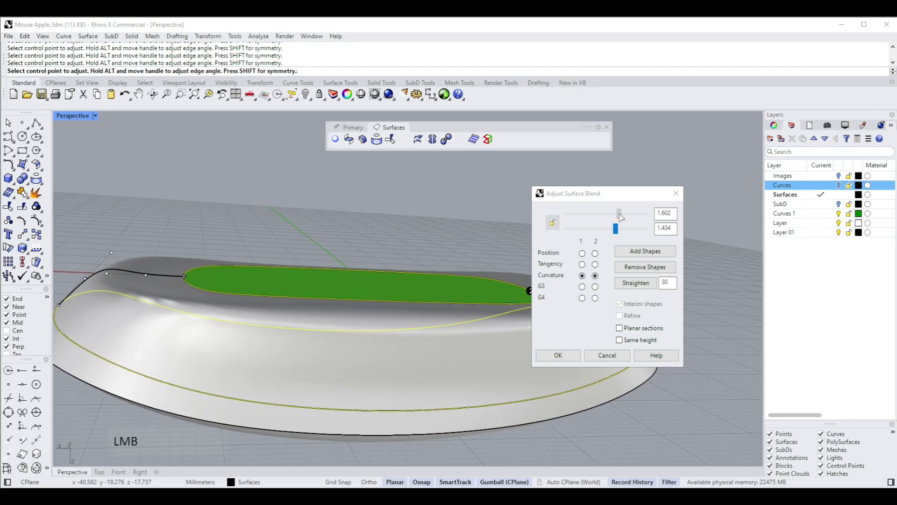
Set the surface blend bulges to 0.847 for edge 1 and 0.801 for edge 2, then create the blend.
{"action": "left_click_drag", "start_coordinate": [621, 218], "coordinate": [610, 219]}
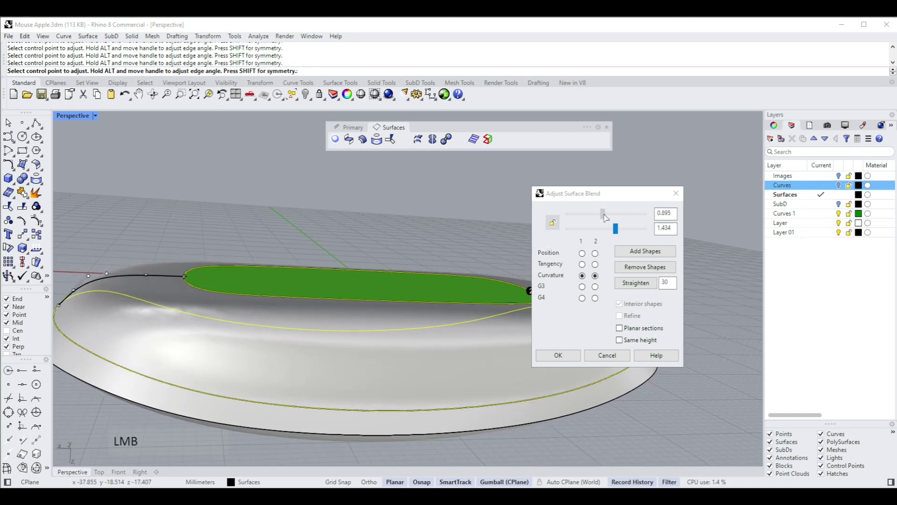
{"action": "left_click_drag", "start_coordinate": [601, 216], "coordinate": [601, 216]}
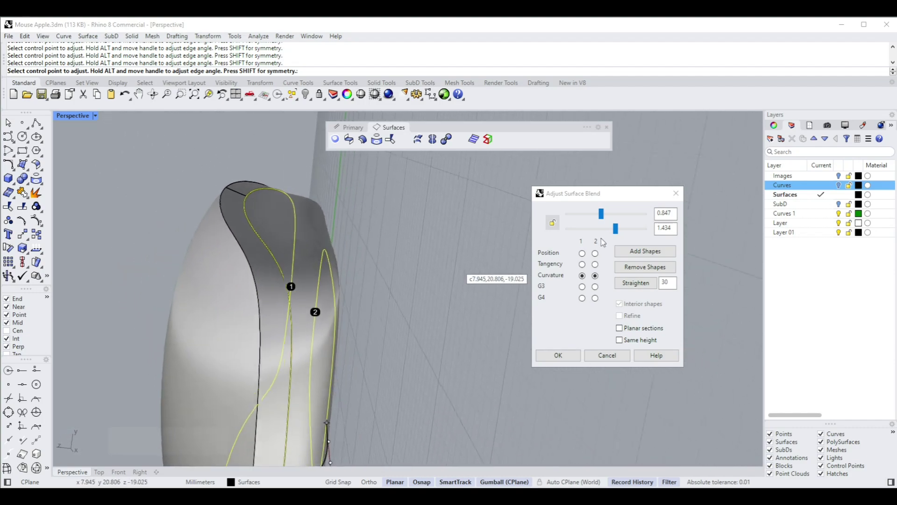
{"action": "left_click_drag", "start_coordinate": [614, 231], "coordinate": [603, 236]}
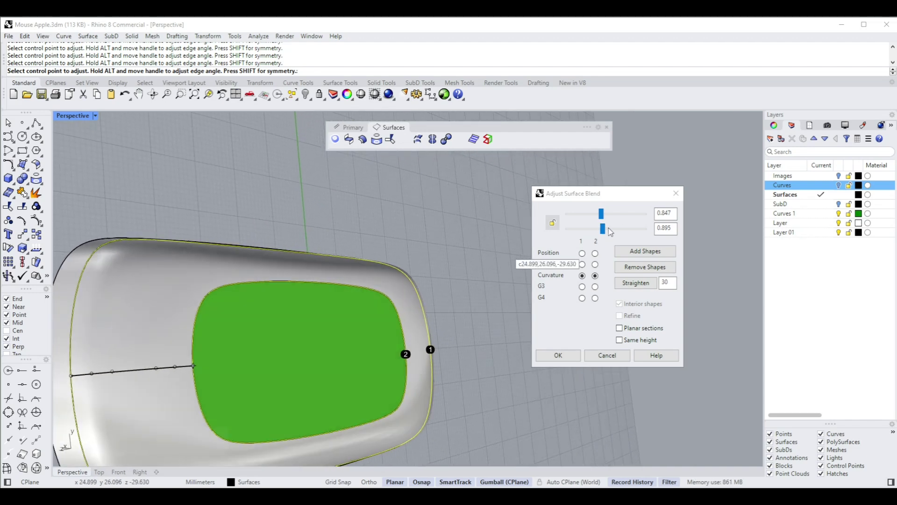
{"action": "left_click_drag", "start_coordinate": [604, 228], "coordinate": [602, 229]}
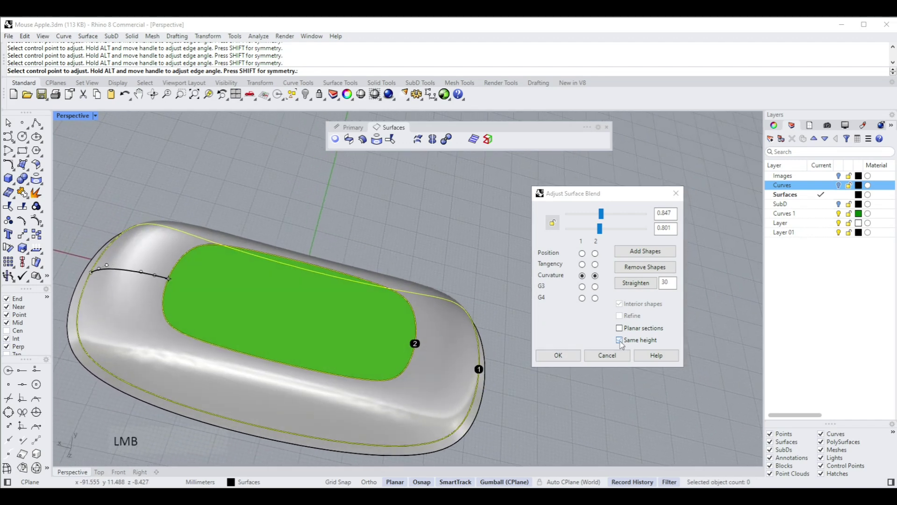
{"action": "left_click", "coordinate": [559, 355]}
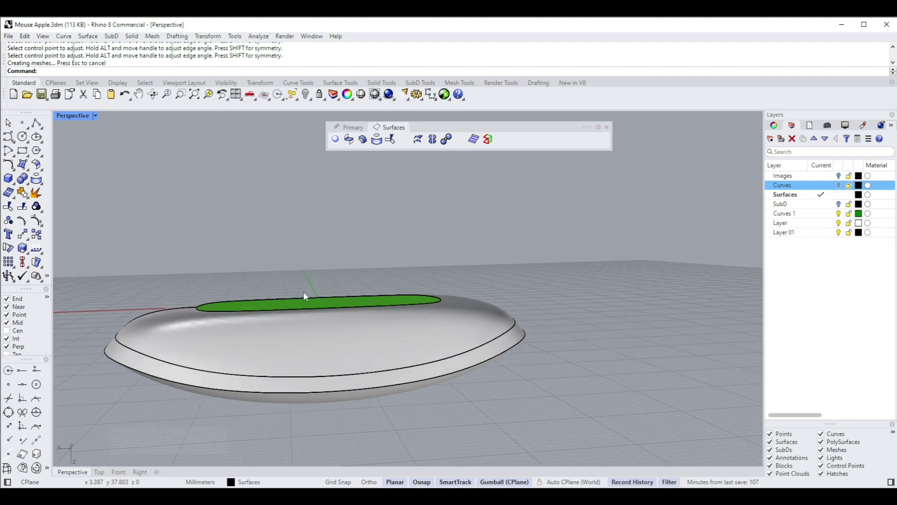
Flip the direction of the planar base surface and dismiss the history warning.
{"action": "right_click_drag", "start_coordinate": [391, 291], "coordinate": [432, 346]}
{"action": "left_click", "coordinate": [431, 351]}
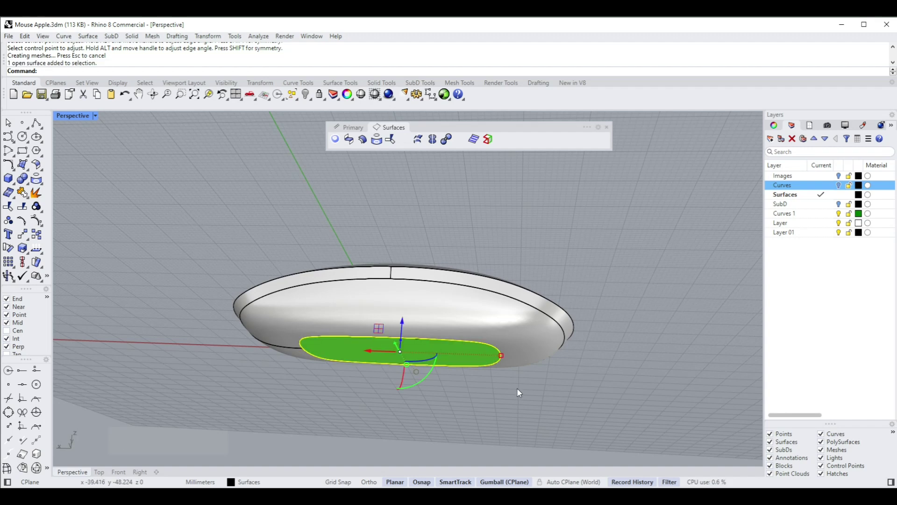
{"action": "key", "text": "Return"}
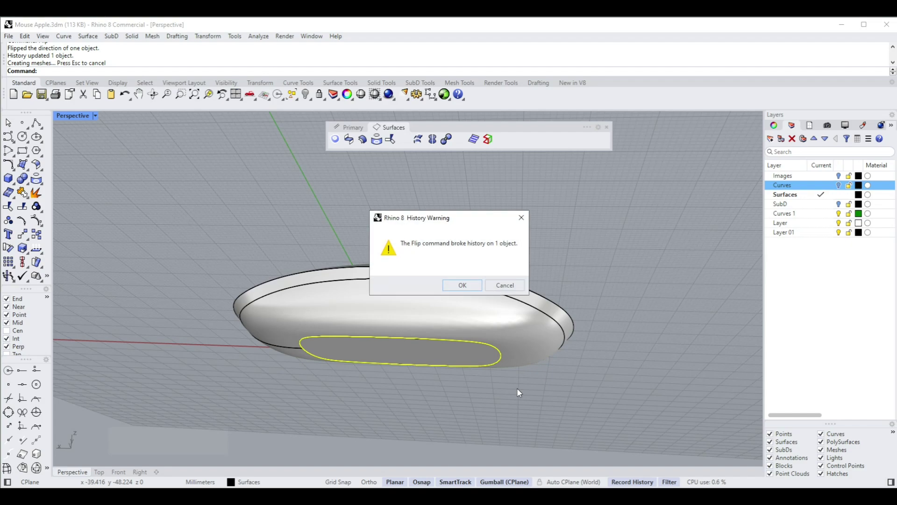
{"action": "left_click", "coordinate": [455, 284]}
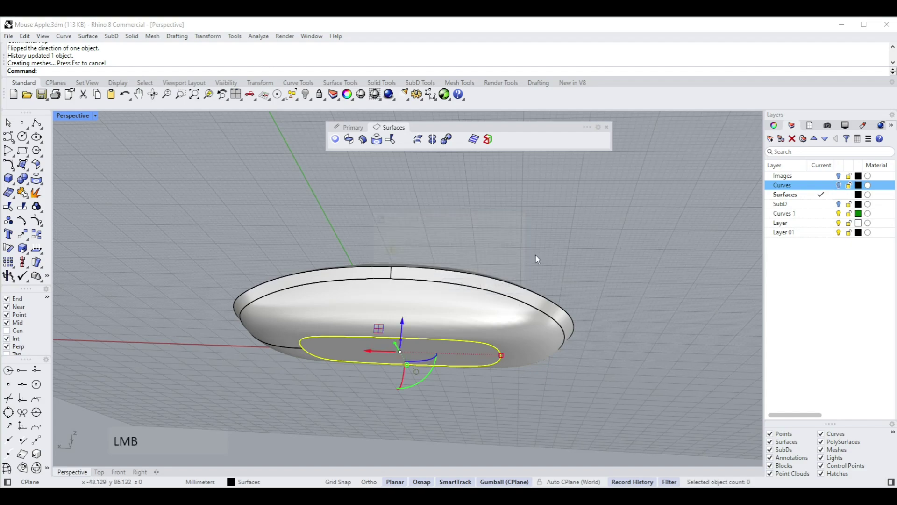
{"action": "left_click", "coordinate": [492, 304]}
{"action": "right_click_drag", "start_coordinate": [493, 301], "coordinate": [522, 274]}
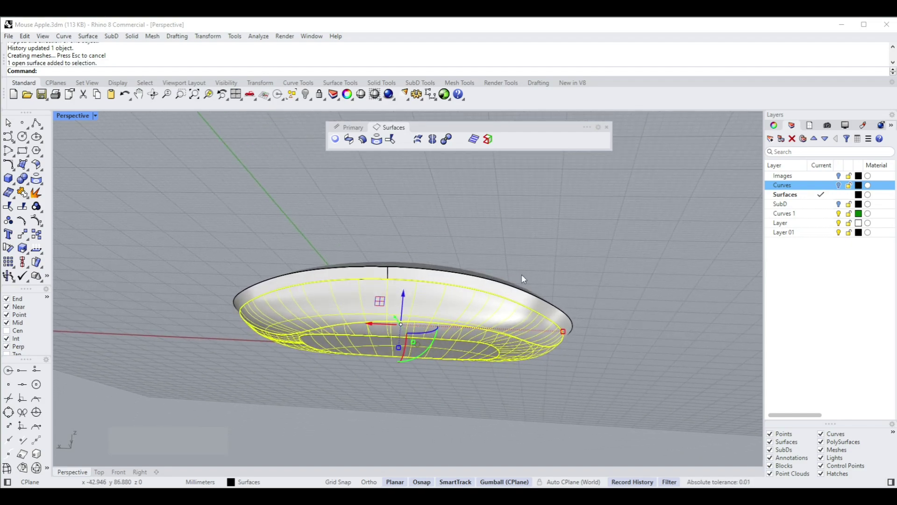
{"action": "left_click", "coordinate": [494, 288], "text": "shift"}
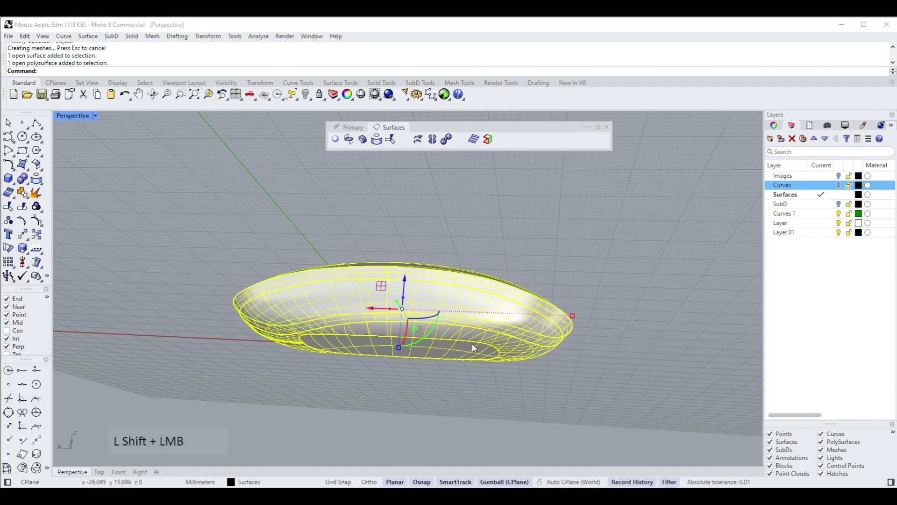
{"action": "scroll", "coordinate": [478, 328], "scroll_direction": "down", "scroll_amount": 3}
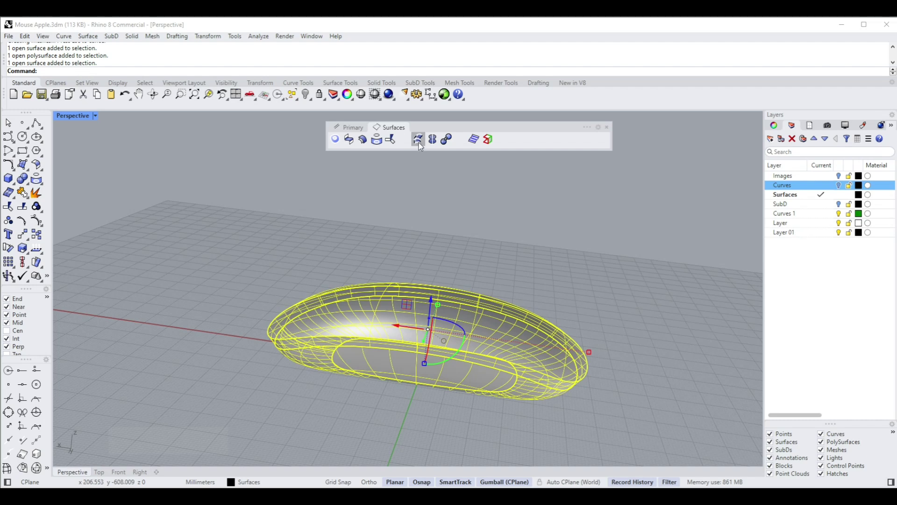
{"action": "left_click", "coordinate": [501, 208]}
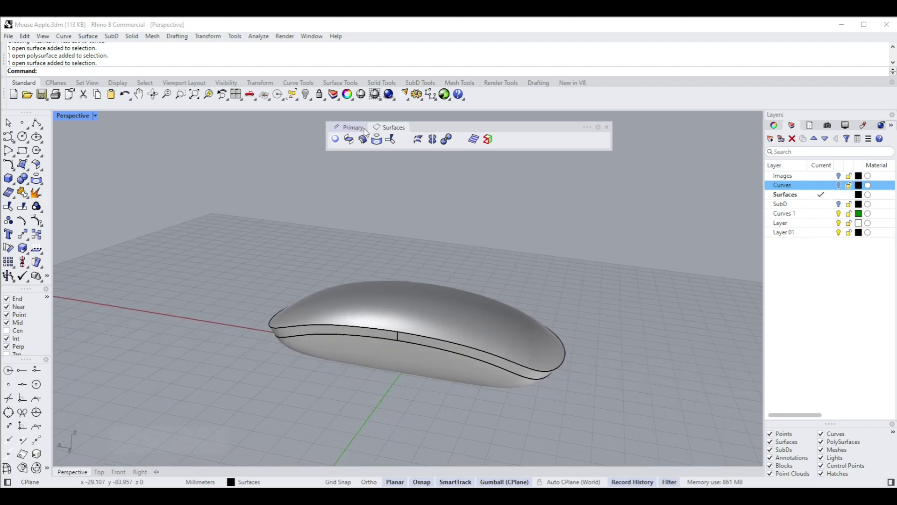
Join the upper shell, the blend surface and the planar base into one polysurface and dismiss the history warning.
{"action": "right_click_drag", "start_coordinate": [301, 249], "coordinate": [289, 248]}
{"action": "left_click_drag", "start_coordinate": [640, 440], "coordinate": [651, 441]}
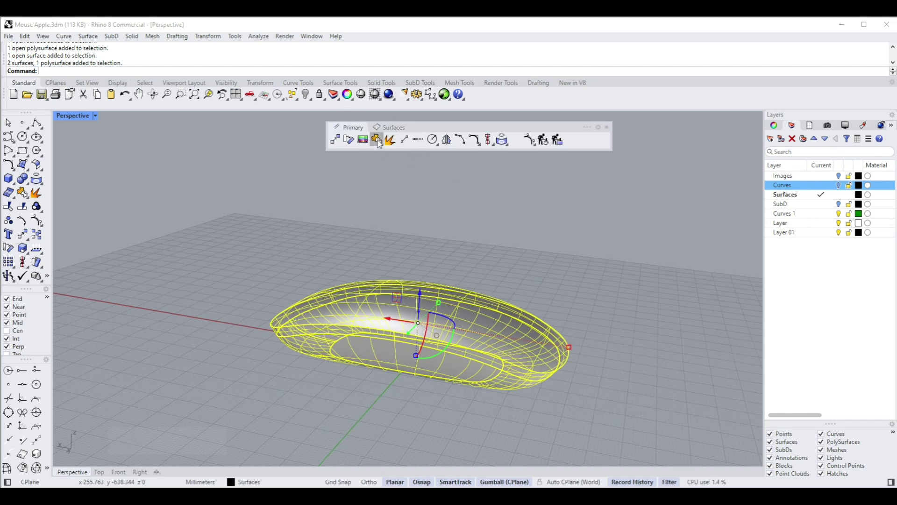
{"action": "left_click", "coordinate": [377, 140]}
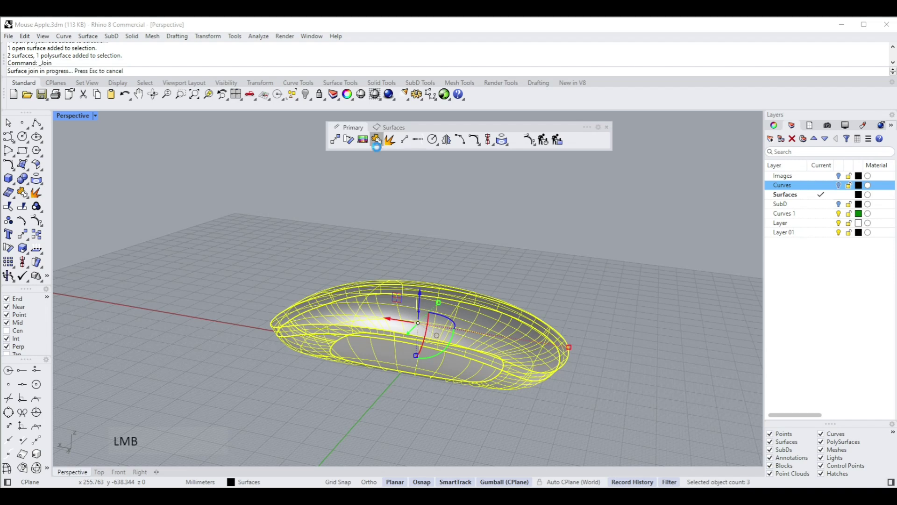
{"action": "left_click", "coordinate": [472, 283]}
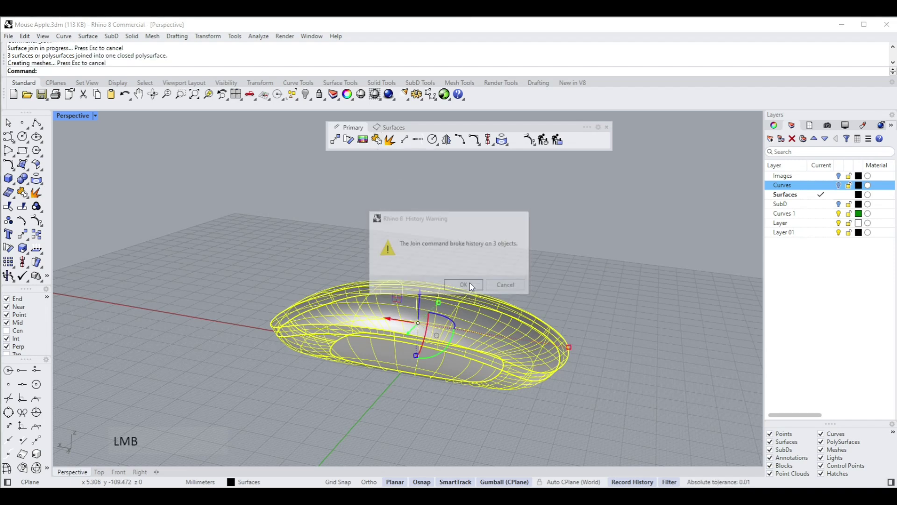
{"action": "left_click", "coordinate": [491, 228]}
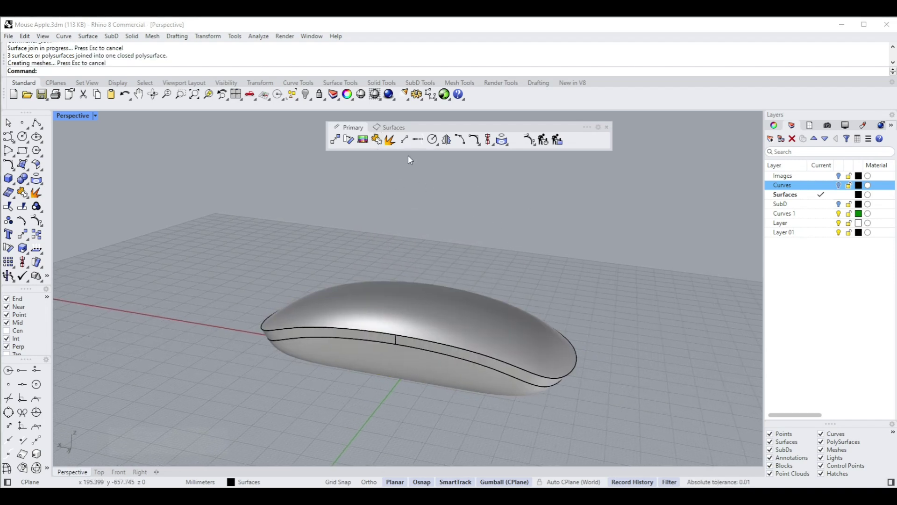
Start an edge analysis on the joined mouse body and switch between its edge display types.
{"action": "right_click_drag", "start_coordinate": [423, 265], "coordinate": [423, 241]}
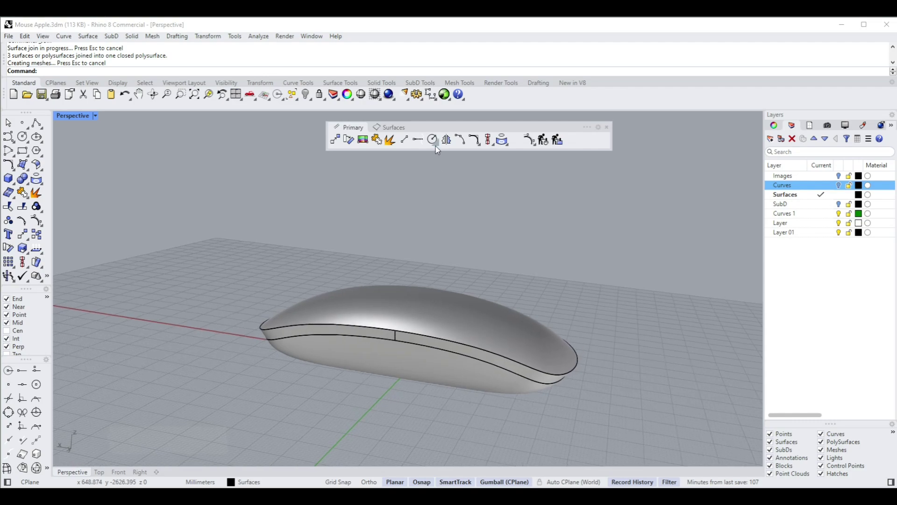
{"action": "left_click", "coordinate": [414, 303]}
{"action": "right_click_drag", "start_coordinate": [414, 304], "coordinate": [401, 123]}
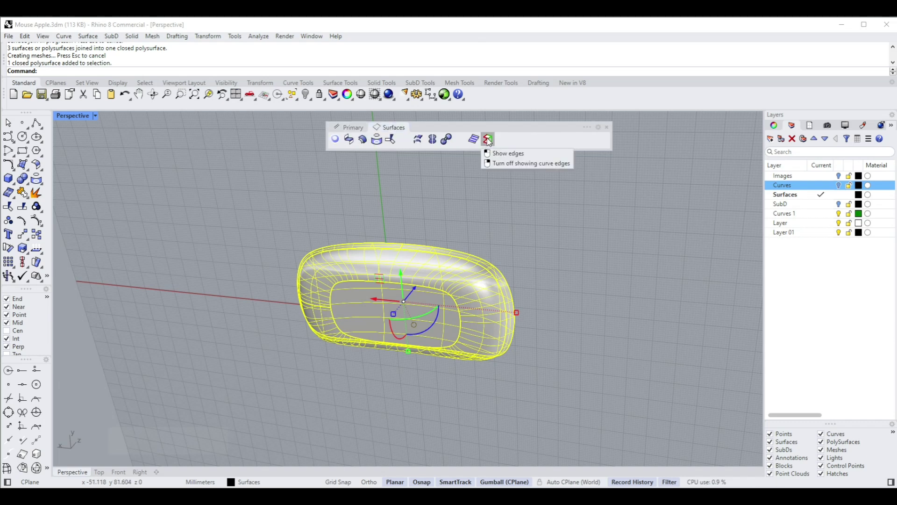
{"action": "left_click", "coordinate": [488, 140]}
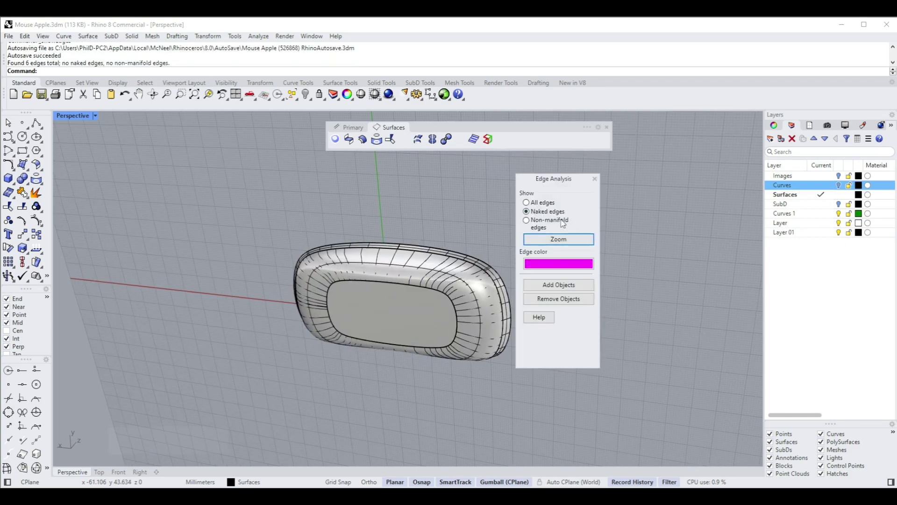
{"action": "left_click", "coordinate": [526, 212]}
{"action": "left_click", "coordinate": [527, 202]}
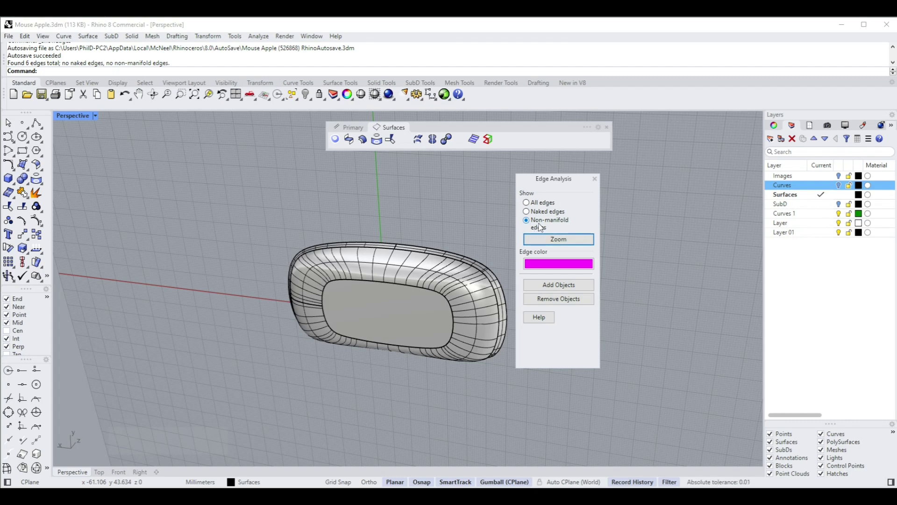
Examine the mouse from below, the side and above for non-manifold edges, and display all its edges.
{"action": "key", "text": "Down"}
{"action": "key", "text": "Down"}
{"action": "key", "text": "Down"}
{"action": "key", "text": "Down"}
{"action": "key", "text": "Down"}
{"action": "key", "text": "Down"}
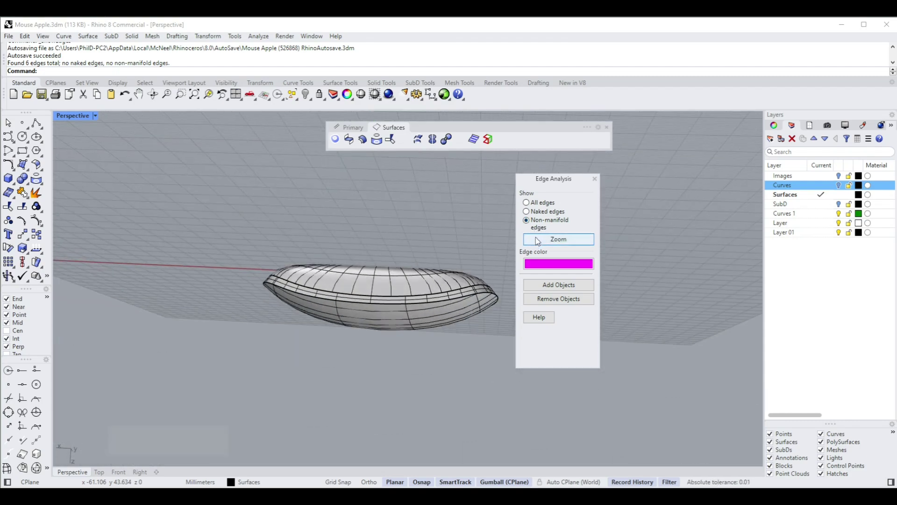
{"action": "key", "text": "Up"}
{"action": "key", "text": "Up"}
{"action": "key", "text": "Up"}
{"action": "key", "text": "Up"}
{"action": "key", "text": "Up"}
{"action": "key", "text": "Up"}
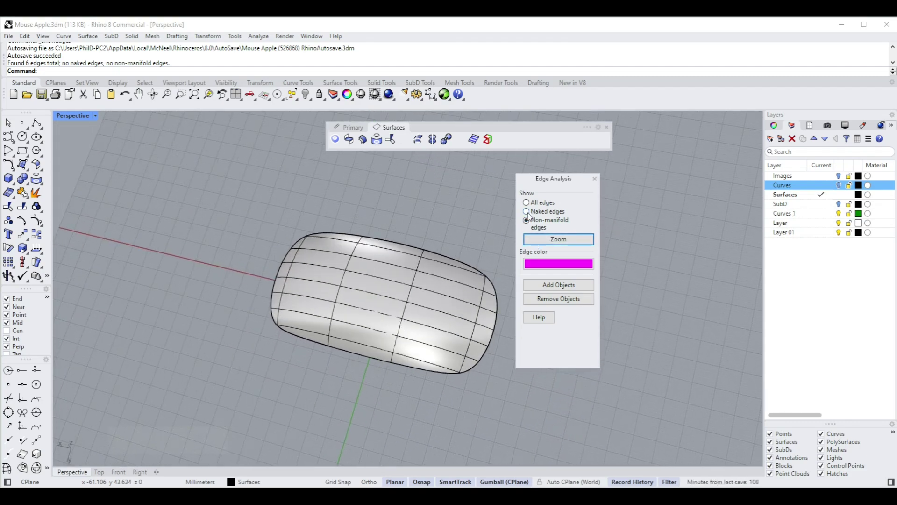
{"action": "key", "text": "Down"}
{"action": "key", "text": "Down"}
{"action": "key", "text": "Down"}
{"action": "key", "text": "Down"}
{"action": "key", "text": "Down"}
{"action": "key", "text": "Down"}
{"action": "key", "text": "Down"}
{"action": "key", "text": "Down"}
{"action": "key", "text": "Down"}
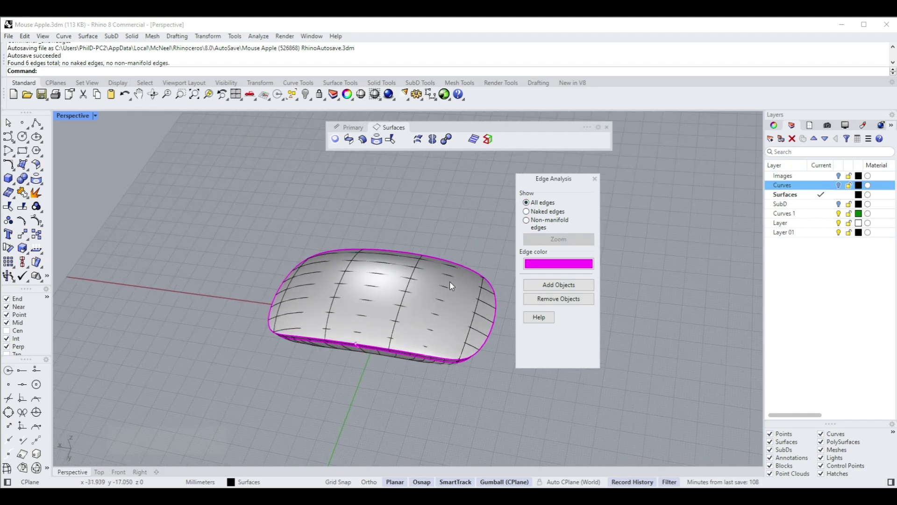
Check the mouse body for naked edges from all around and close the edge analysis.
{"action": "left_click", "coordinate": [526, 211]}
{"action": "key", "text": "Down"}
{"action": "key", "text": "Down"}
{"action": "key", "text": "Down"}
{"action": "key", "text": "Down"}
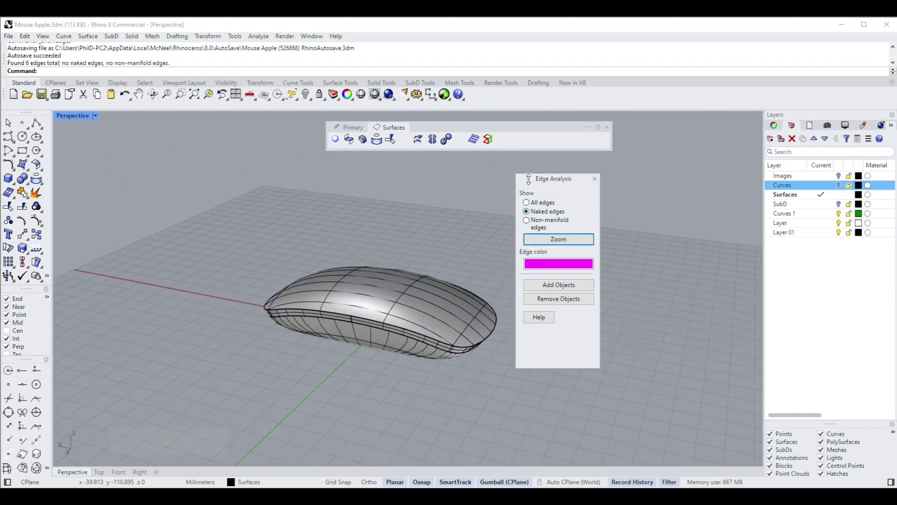
{"action": "left_click", "coordinate": [524, 239]}
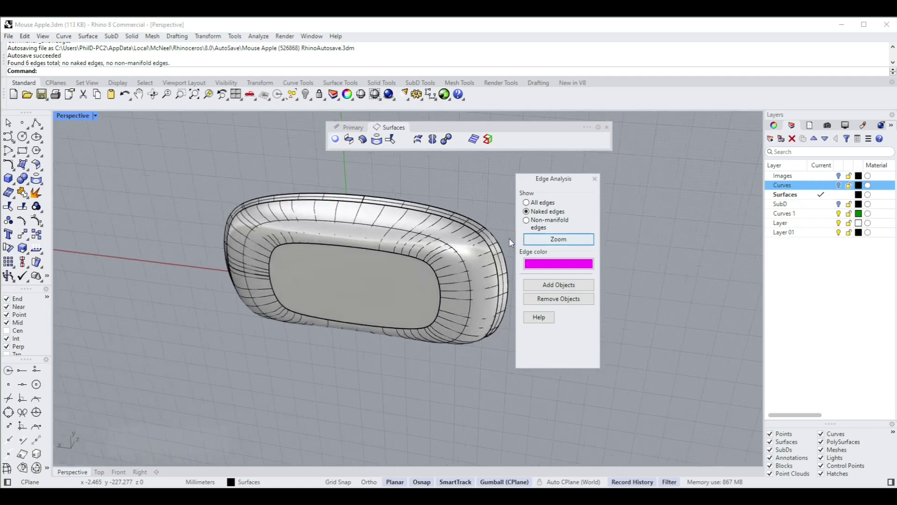
{"action": "key", "text": "Down"}
{"action": "key", "text": "Down"}
{"action": "key", "text": "Down"}
{"action": "key", "text": "Down"}
{"action": "key", "text": "Down"}
{"action": "key", "text": "Down"}
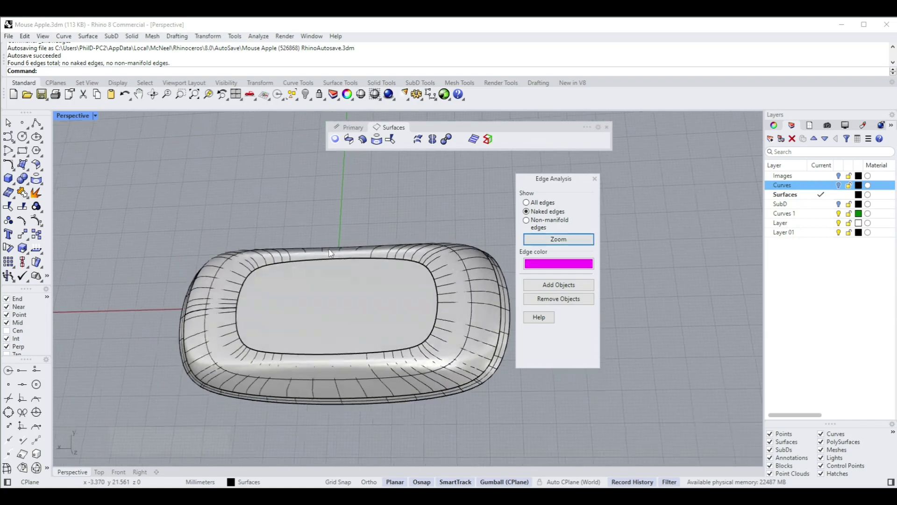
{"action": "key", "text": "Down"}
{"action": "key", "text": "Down"}
{"action": "key", "text": "Down"}
{"action": "key", "text": "Down"}
{"action": "key", "text": "Down"}
{"action": "key", "text": "Down"}
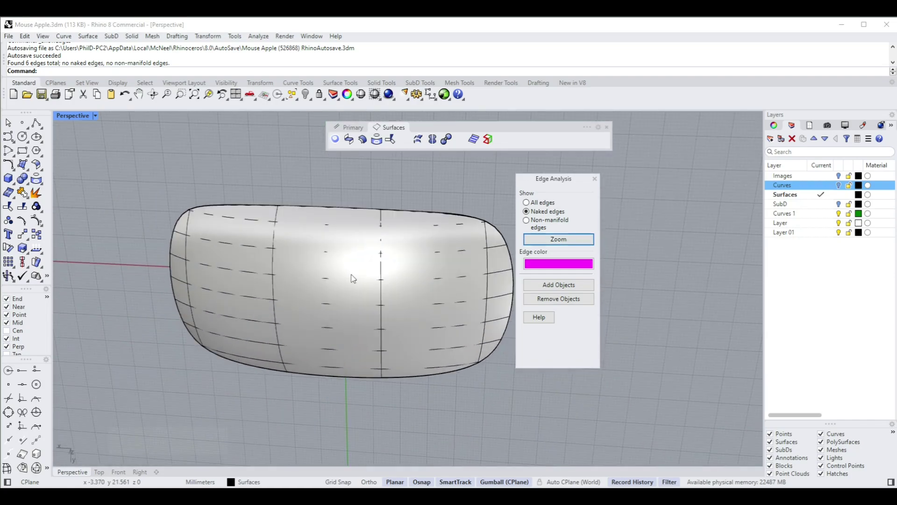
{"action": "key", "text": "Up"}
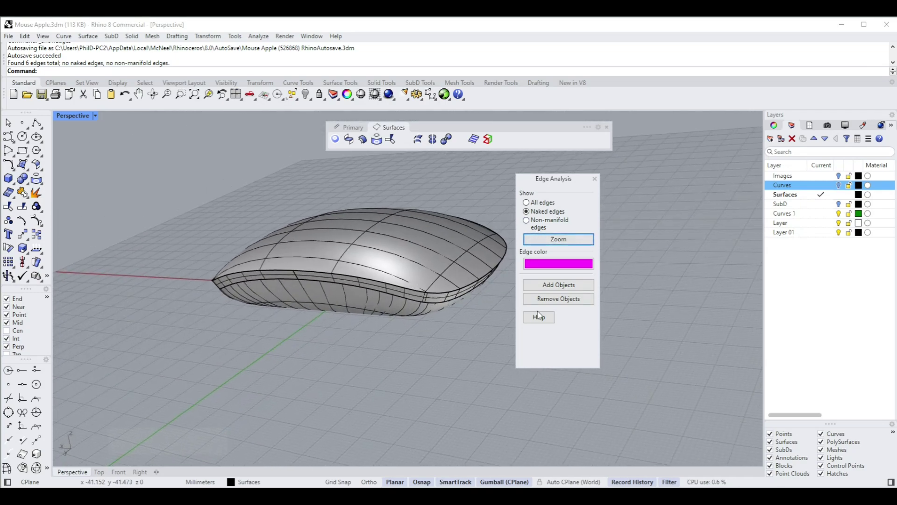
{"action": "left_click", "coordinate": [595, 179]}
Examine the joined mouse body's side profile and blended underside.
{"action": "key", "text": "Down"}
{"action": "key", "text": "Down"}
{"action": "key", "text": "Down"}
{"action": "key", "text": "Down"}
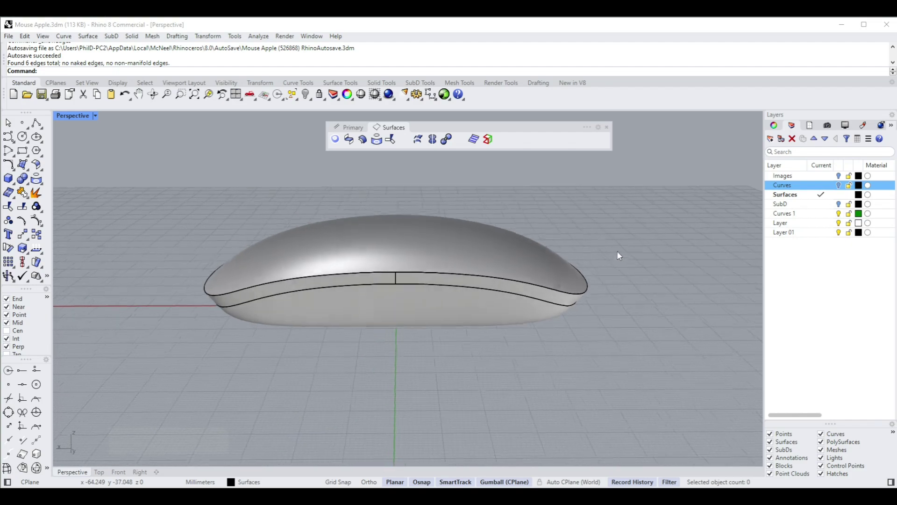
{"action": "key", "text": "Down"}
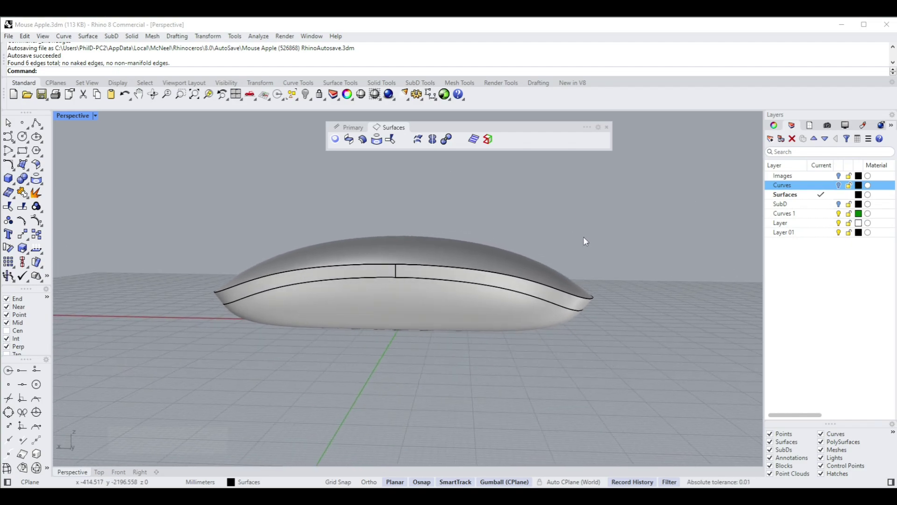
{"action": "key", "text": "Up"}
{"action": "key", "text": "Up"}
{"action": "key", "text": "Up"}
{"action": "key", "text": "Up"}
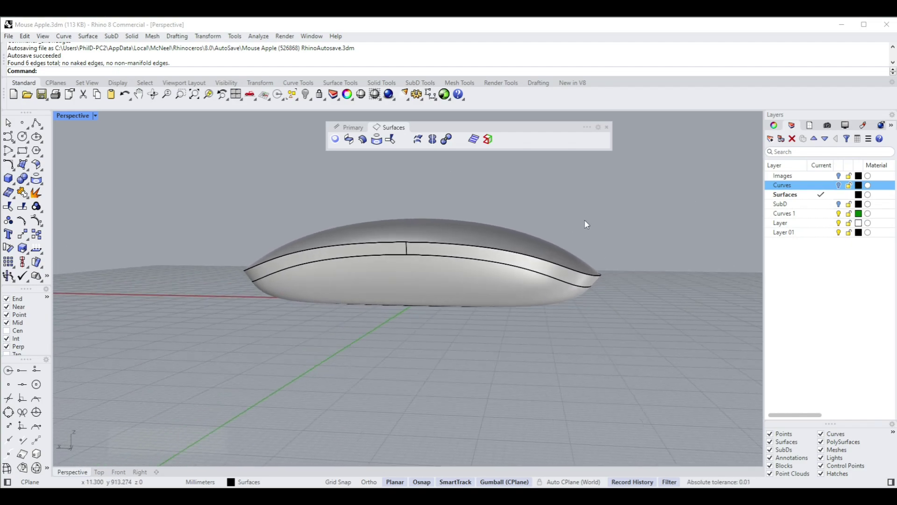